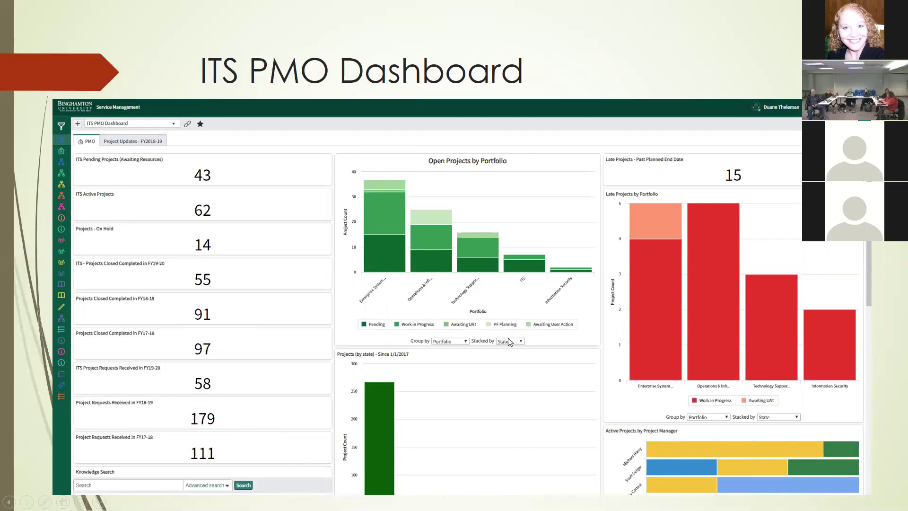
# Advance the slideshow to the Live DEMO slide, then switch over to the browser.
pyautogui.click(388, 246)
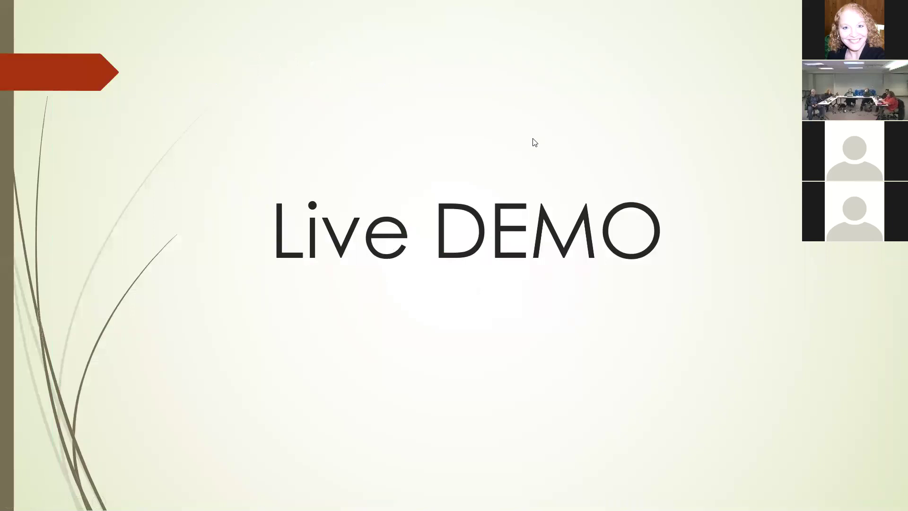
pyautogui.hotkey('alt', 'Tab')
# Replace the dashboard URL path with 'sp' to load the IT Self Service portal.
pyautogui.click(177, 25)
pyautogui.click(177, 25)
pyautogui.moveTo(204, 24); pyautogui.dragTo(656, 23)
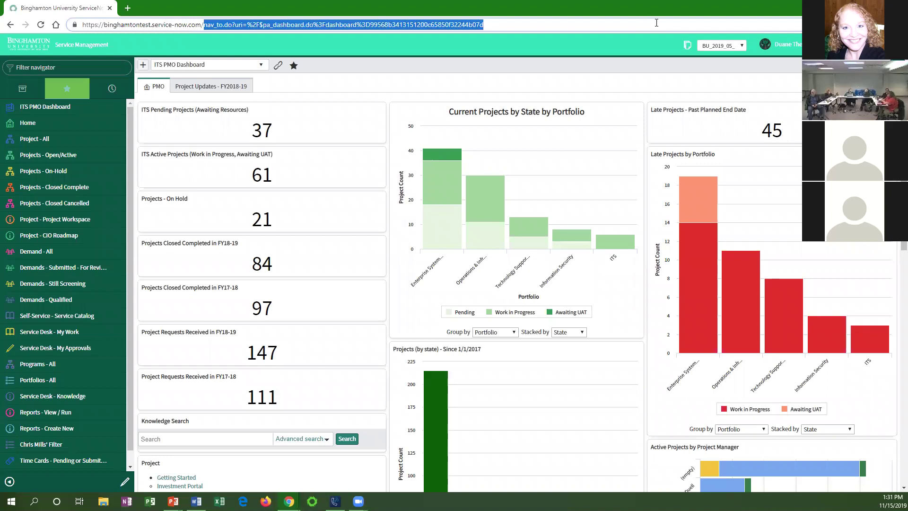
pyautogui.write('sp')
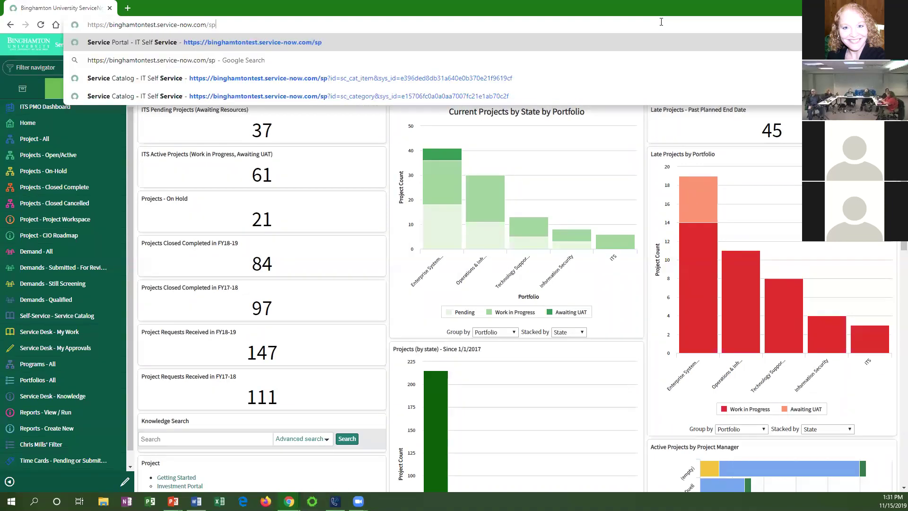
pyautogui.press('Return')
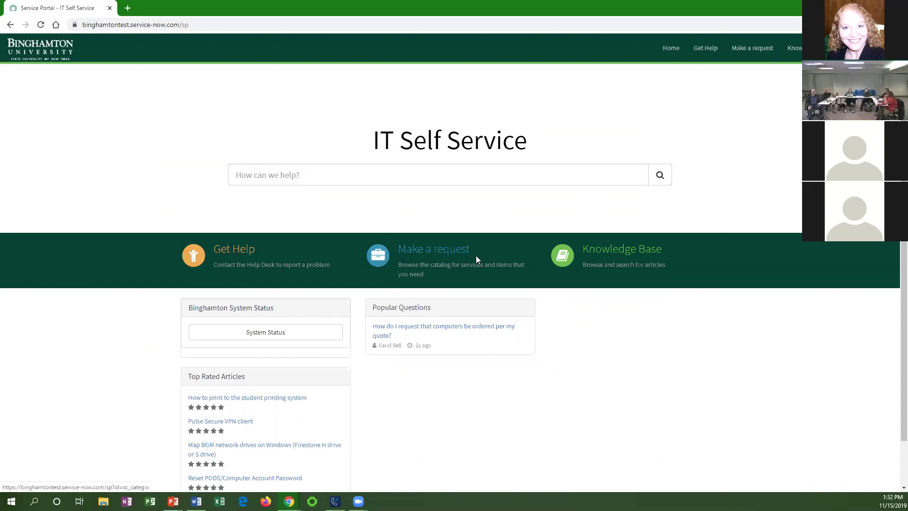
# Start an ITS Project Request from Make a request and sign in with username and password.
pyautogui.click(235, 254)
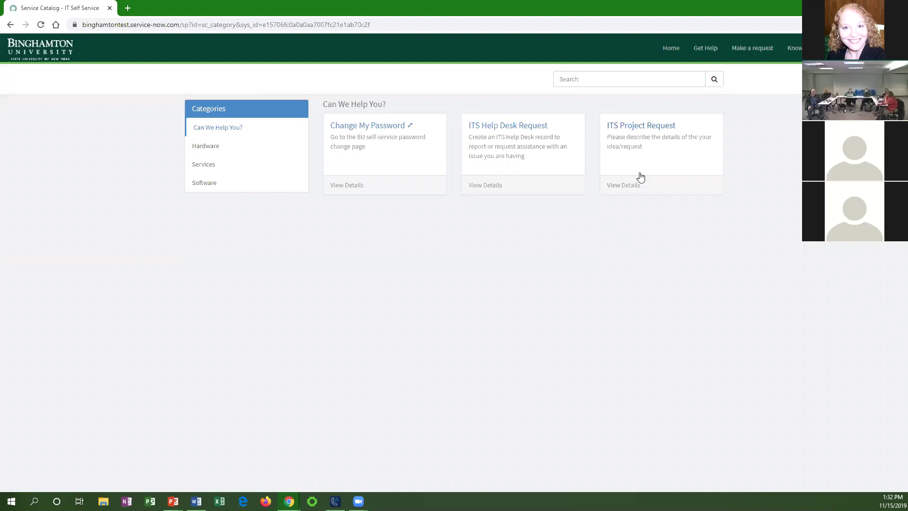
pyautogui.click(654, 127)
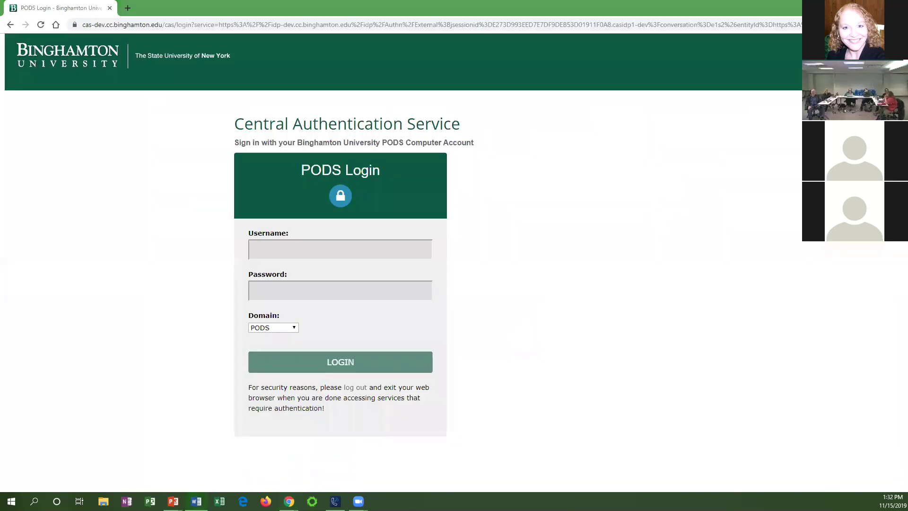
pyautogui.click(340, 250)
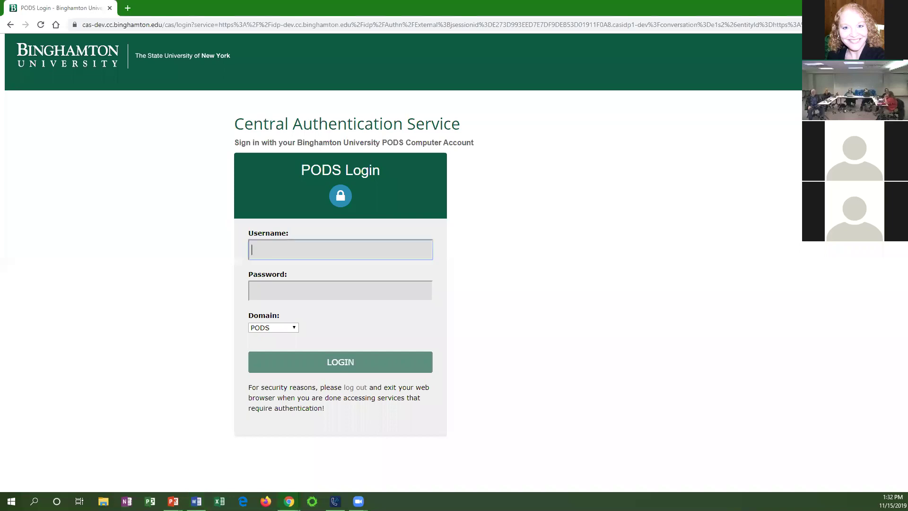
pyautogui.press('Tab')
pyautogui.write('*************')
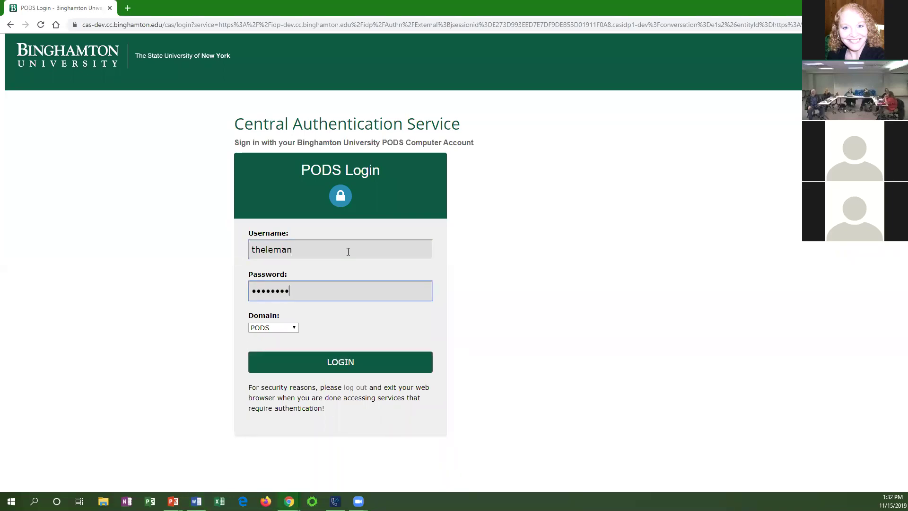
pyautogui.press('Return')
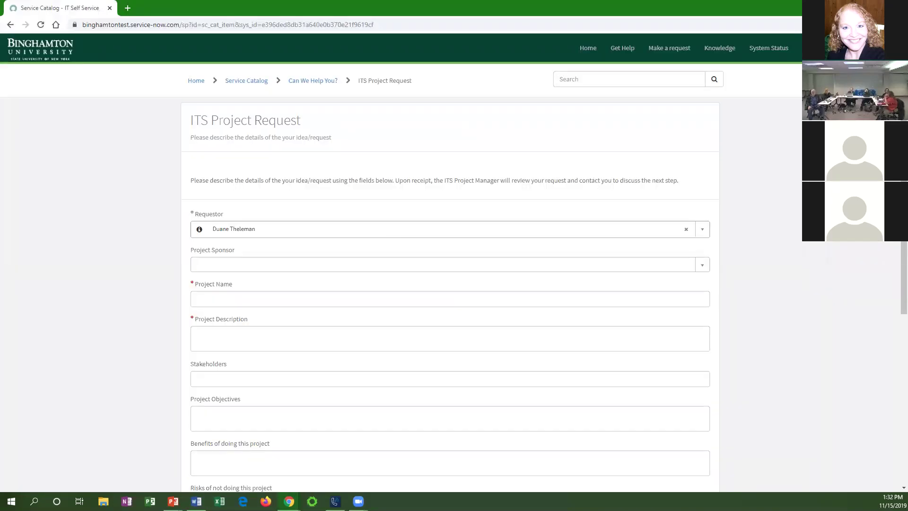
# Search for the sponsor by name and select them as Project Sponsor.
pyautogui.hotkey('alt', 'Tab')
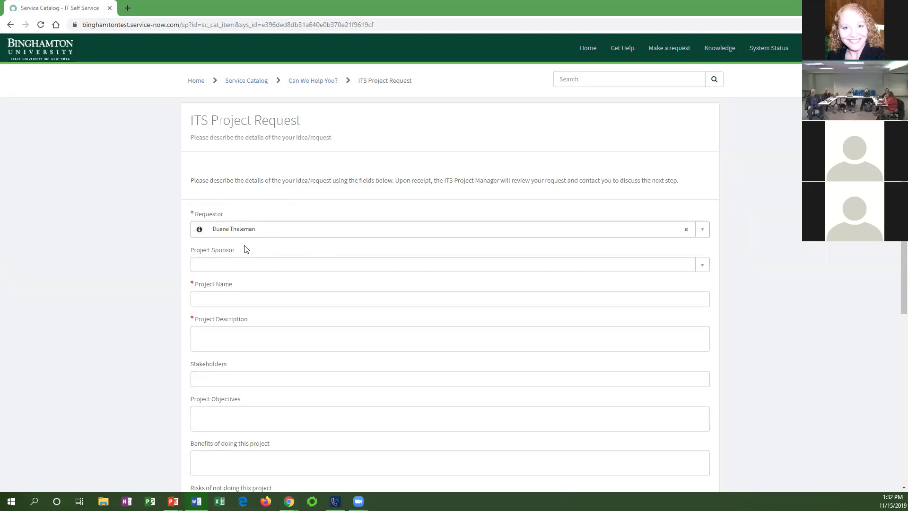
pyautogui.click(217, 267)
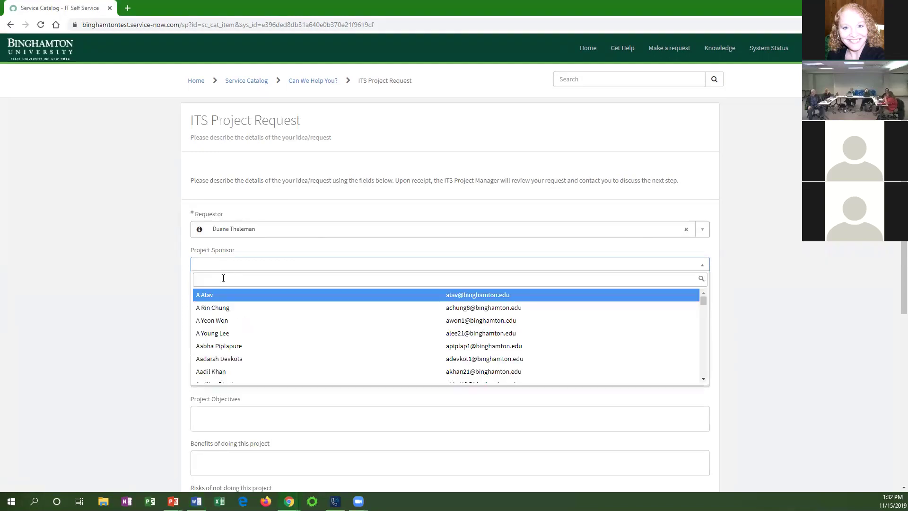
pyautogui.write('james')
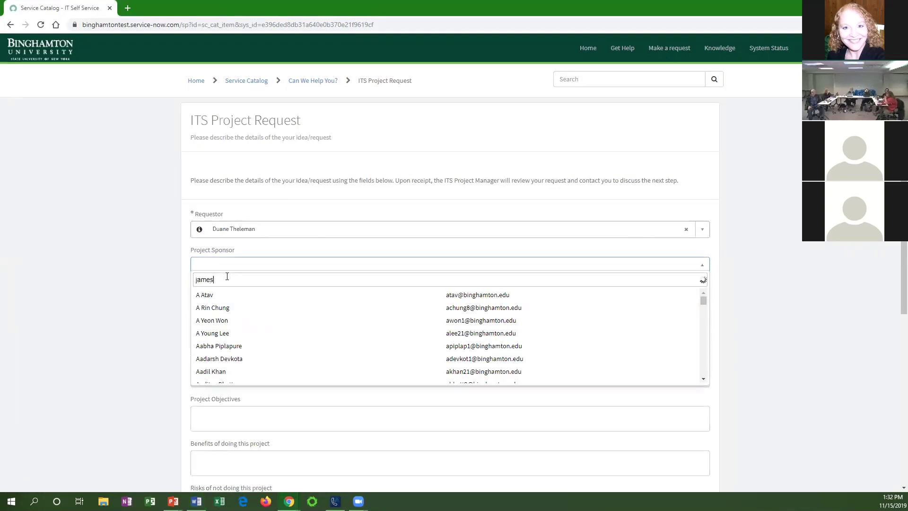
pyautogui.write(' pit')
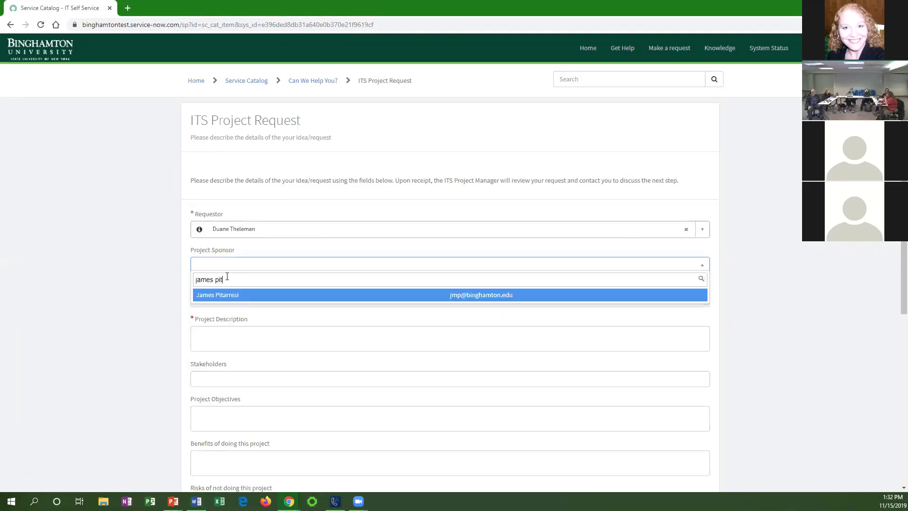
pyautogui.click(228, 295)
# Paste 'University Testing Center Registration Software Integration - (RegisterBlast)' as the Project Name.
pyautogui.click(228, 297)
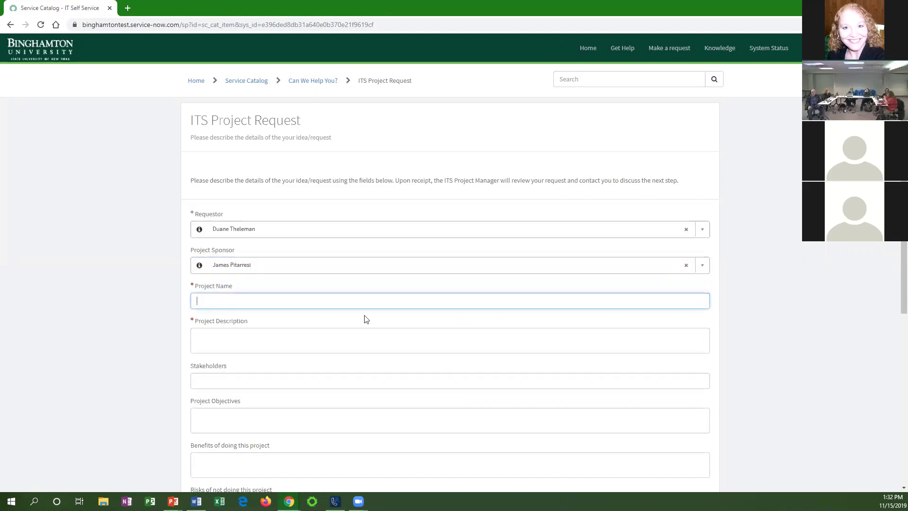
pyautogui.write('University Testing Center Registration Software Integration - (RegisterBlast)')
pyautogui.click(305, 343)
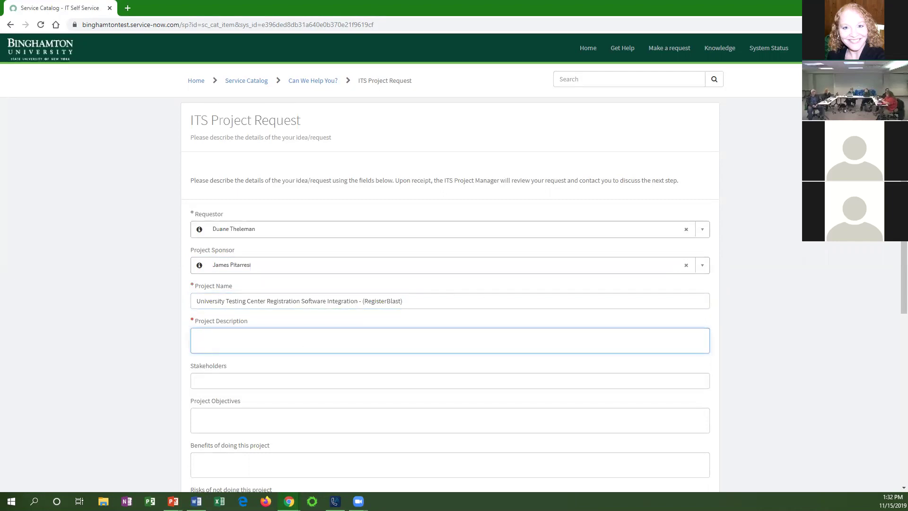
pyautogui.hotkey('alt', 'Tab')
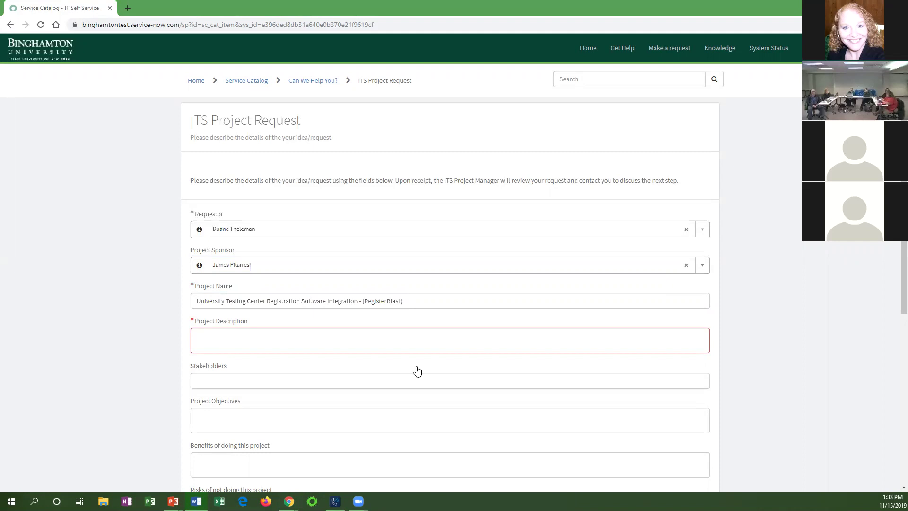
# Paste the RegisterBlast plan into Project Description, separating its two paragraphs with a blank line.
pyautogui.click(358, 336)
pyautogui.hotkey('ctrl', 'v')
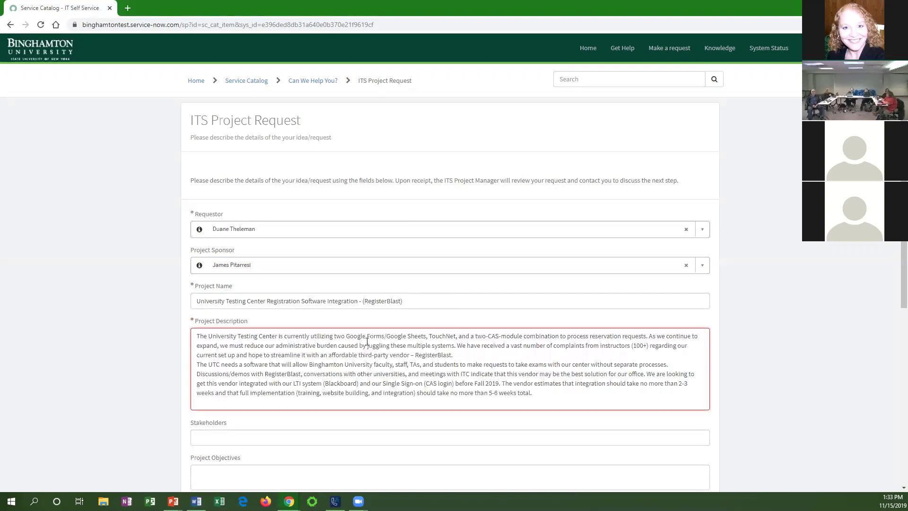
pyautogui.click(491, 355)
pyautogui.press('Return')
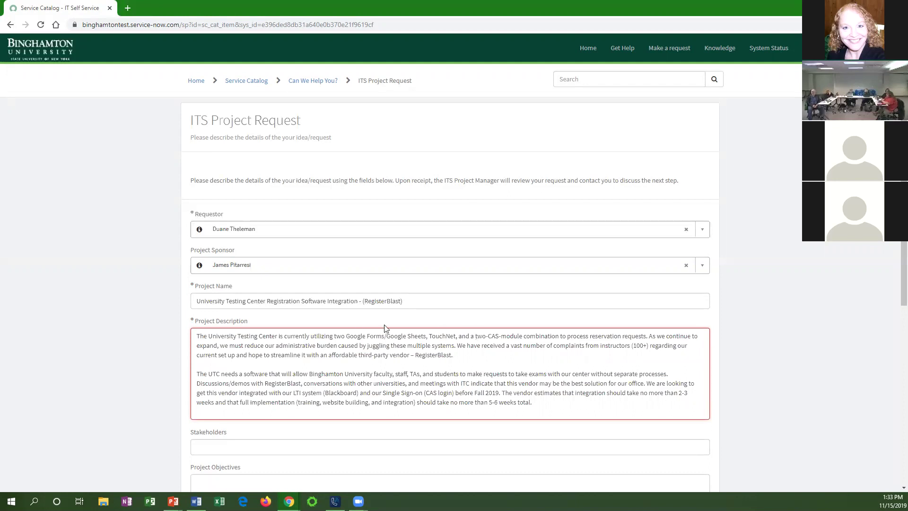
pyautogui.scroll(-2, 295, 301)
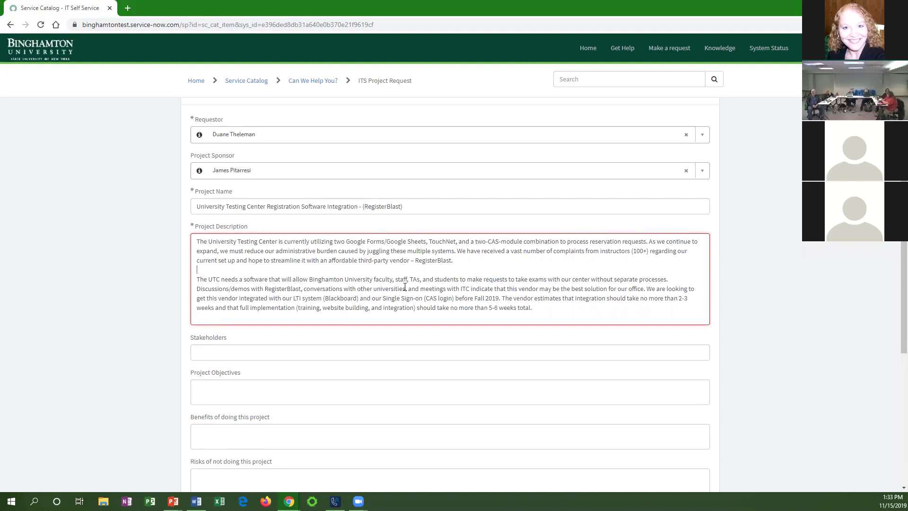
pyautogui.scroll(-1, 404, 287)
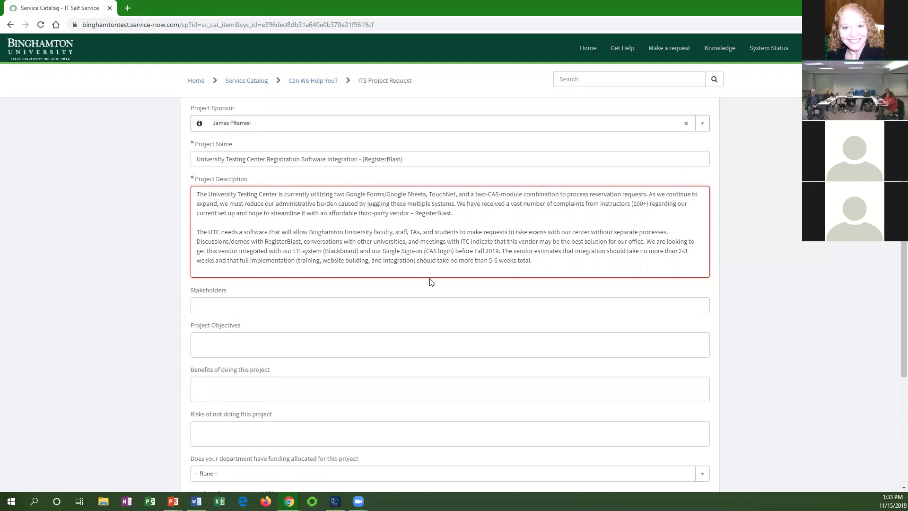
pyautogui.hotkey('alt', 'Tab')
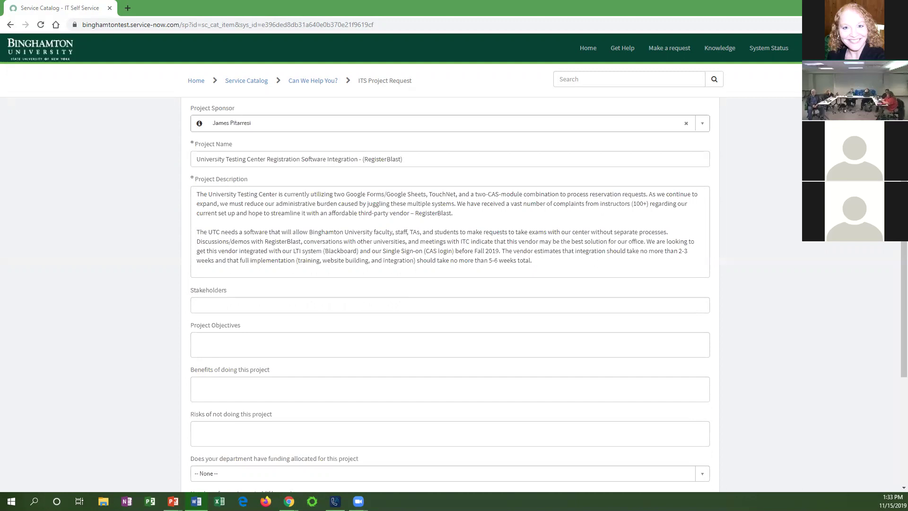
# Paste the stakeholder list and the project objectives paragraph, ending objectives with a period.
pyautogui.click(343, 305)
pyautogui.click(364, 342)
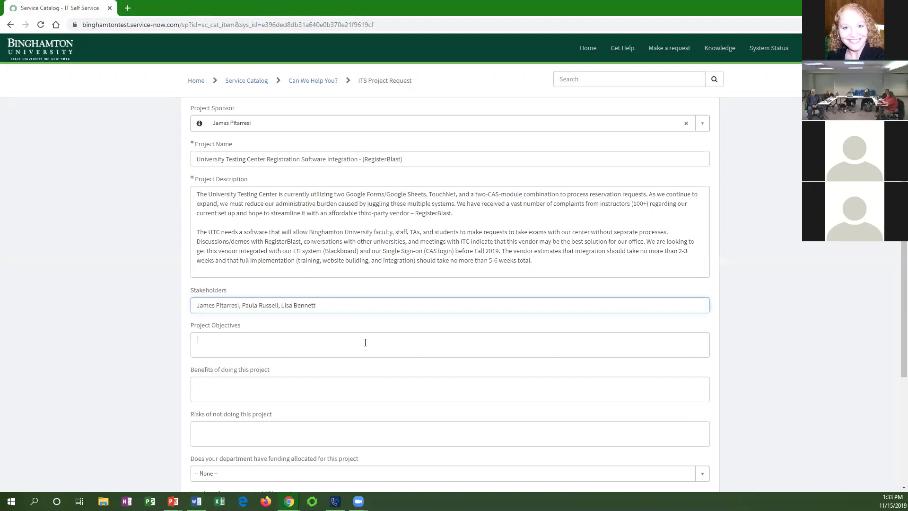
pyautogui.hotkey('alt', 'Tab')
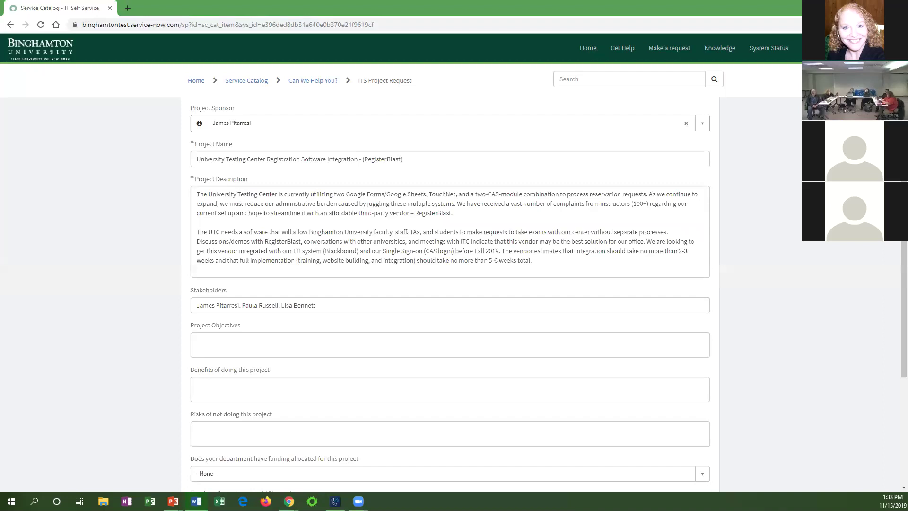
pyautogui.hotkey('alt', 'Tab')
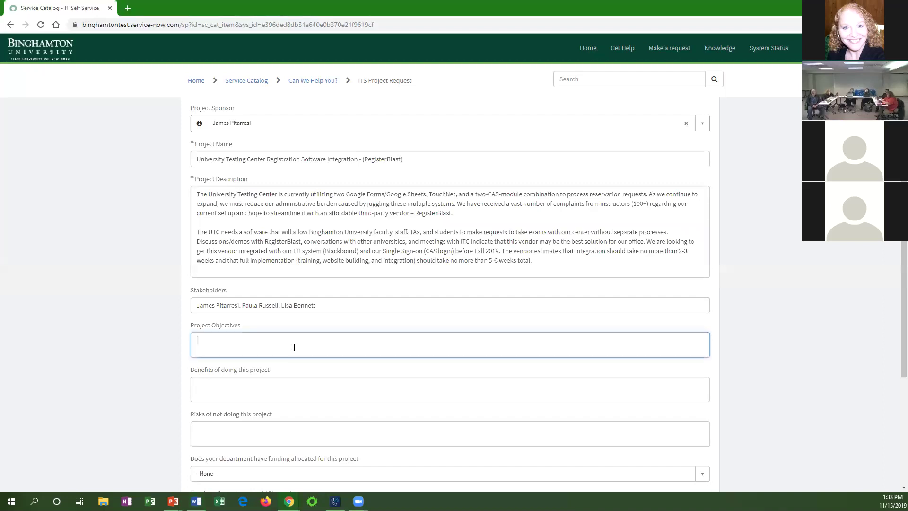
pyautogui.write('This project aims to more effectively assist instructors in implementing authorized testing accommodations for students with disabilities as legally mandated by the federal government. The output of this software would be a digital record of these exam accommodations that can be used to effectively communicate these testing needs to faculty, proctors, administrative staff, and students')
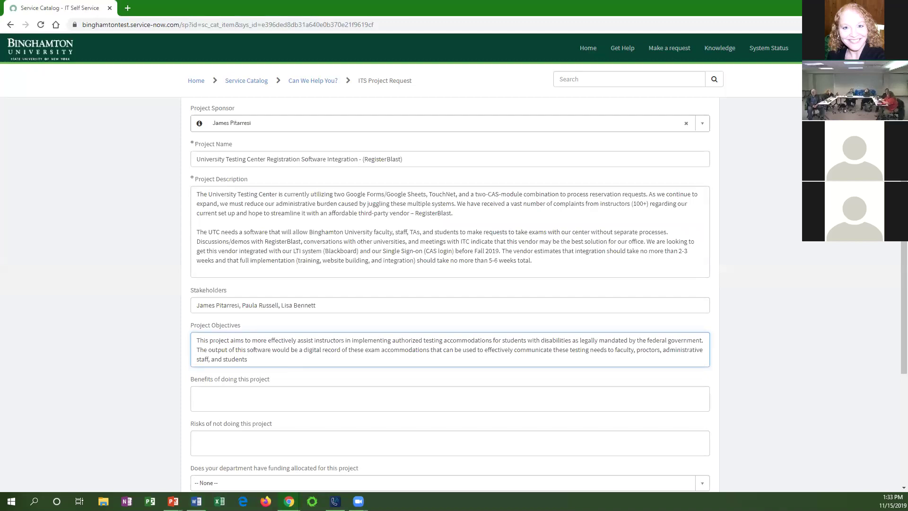
pyautogui.write('.')
# Paste the benefits and risks paragraphs, deleting the stray colon before the risks text.
pyautogui.hotkey('alt', 'Tab')
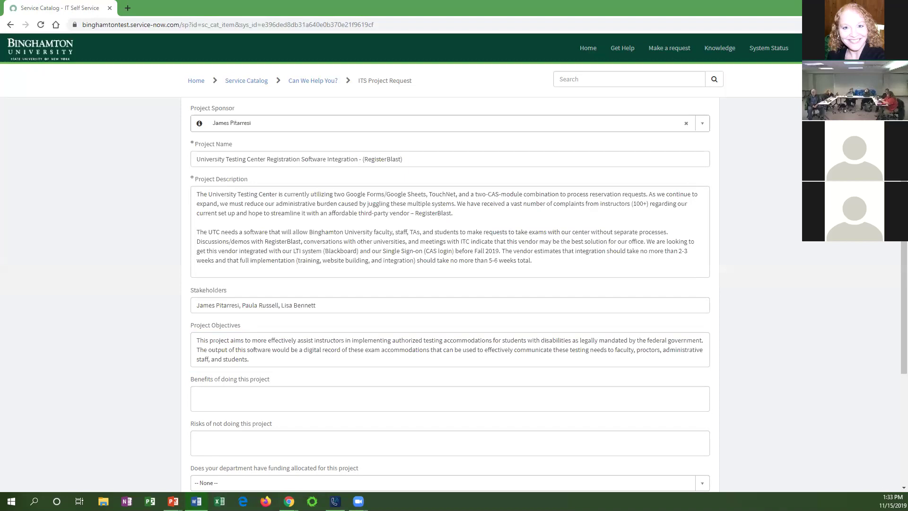
pyautogui.click(313, 396)
pyautogui.write('Benefits of completing this project include less time spent by instructors, administrative staff, proctors, and data analysts in navigating the information that must be managed (i.e. man hours saved); would allow the university to more effectively meet our legal and ethical obligations to our students; it would help correct the plethora of errors and problems that arise with the current set-up; and would allow for a broader range of student usage.')
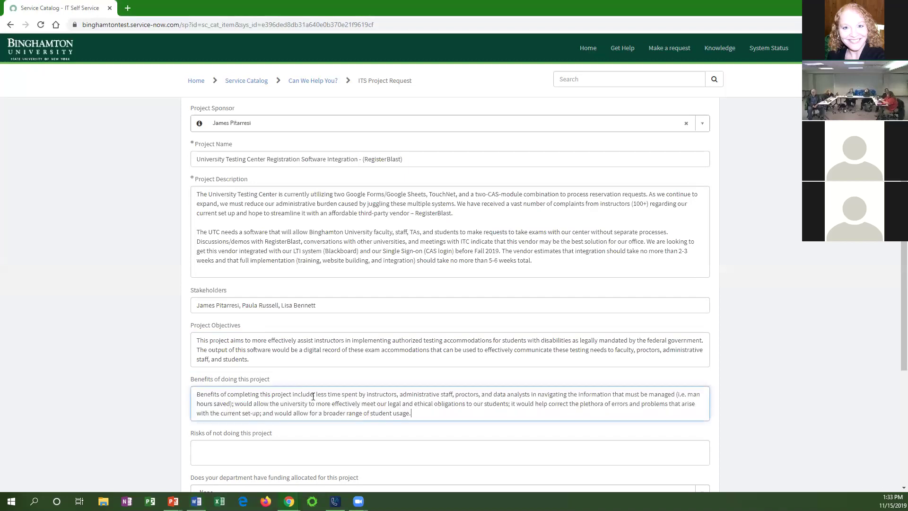
pyautogui.hotkey('alt', 'Tab')
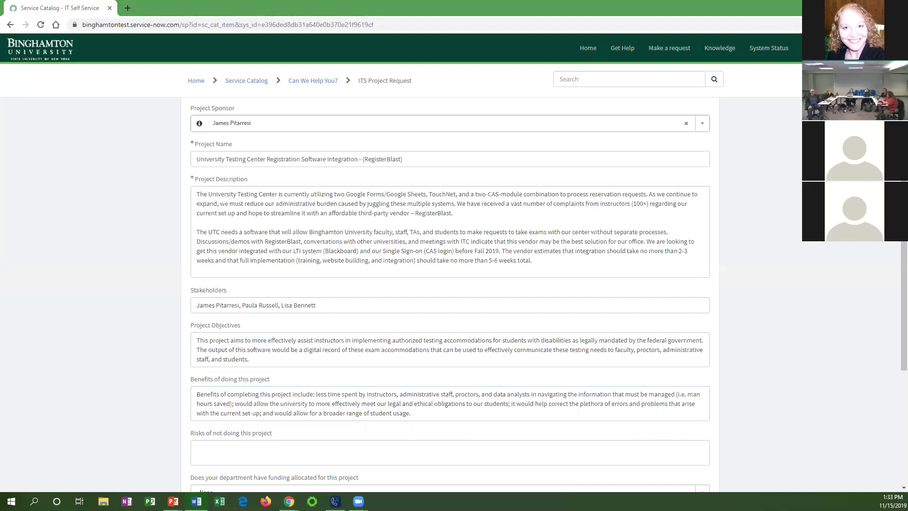
pyautogui.click(239, 446)
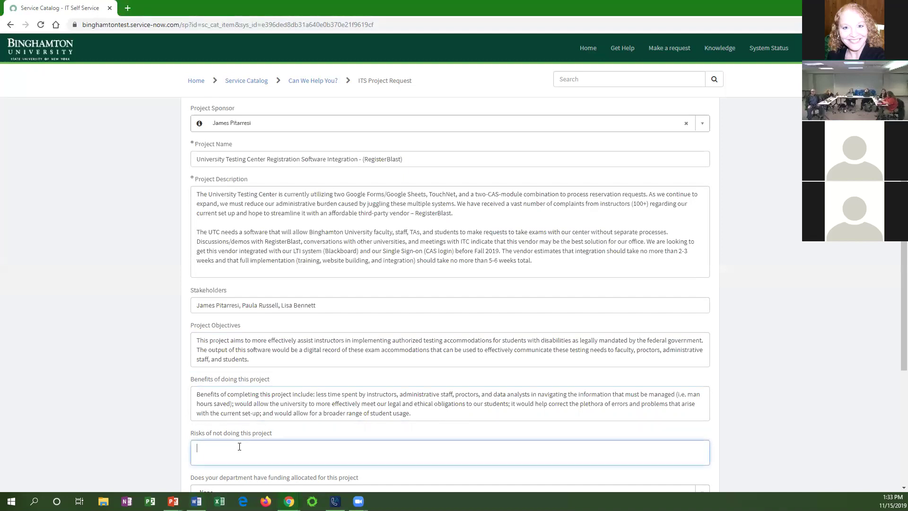
pyautogui.write(": If the project does not proceed, the problems with the current set-up (including missing information, mistakes in accommodations/appointment requests, inability to manage all the data necessary to perform operations, formatting errors, user restrictions, and general navigation difficulties) would persist. Our ability to serve the Binghamton community would be impacted as we navigate an increasing administrative burden and an inability to address these growing concerns. This would affect the university's ability to assist instructors with ADA compliance.")
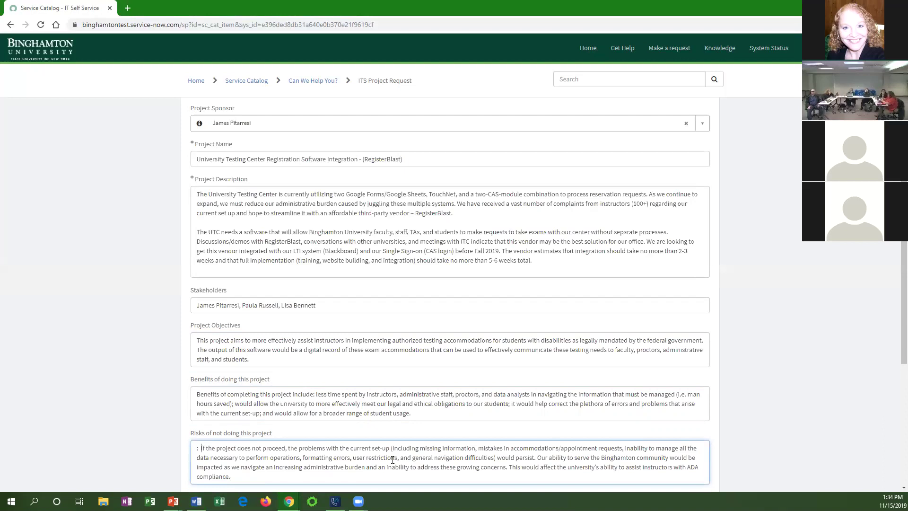
pyautogui.press('Delete')
pyautogui.press('Delete')
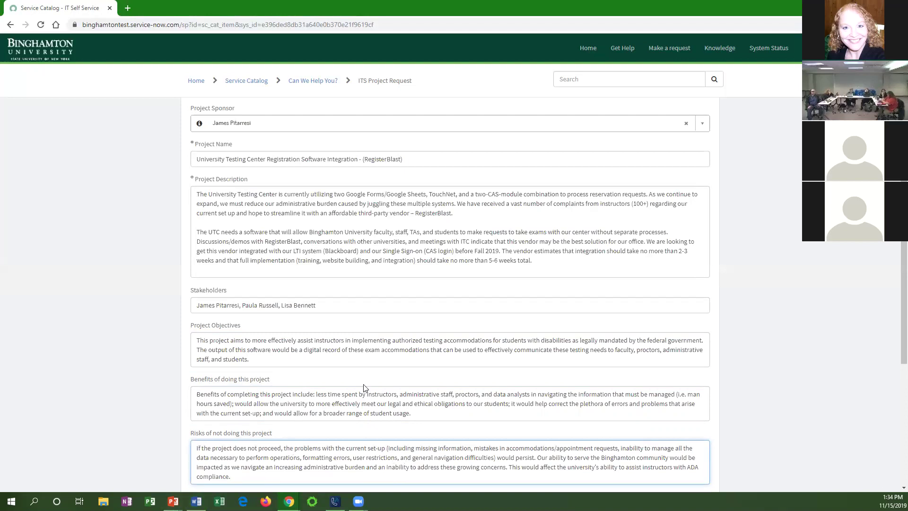
pyautogui.scroll(-5, 364, 385)
# Set funding to Yes, budgeted amount 15000, and users impacted to L - Large (> 1000 Users).
pyautogui.click(373, 263)
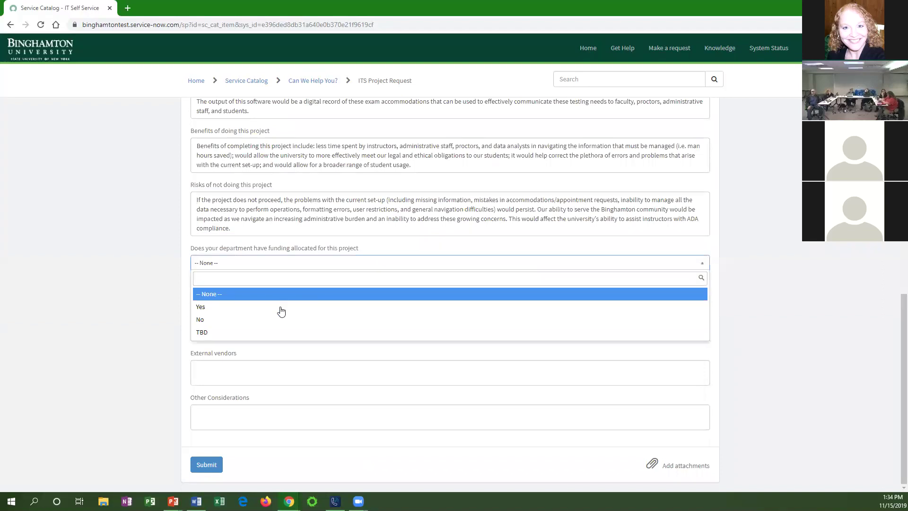
pyautogui.click(269, 307)
pyautogui.click(251, 324)
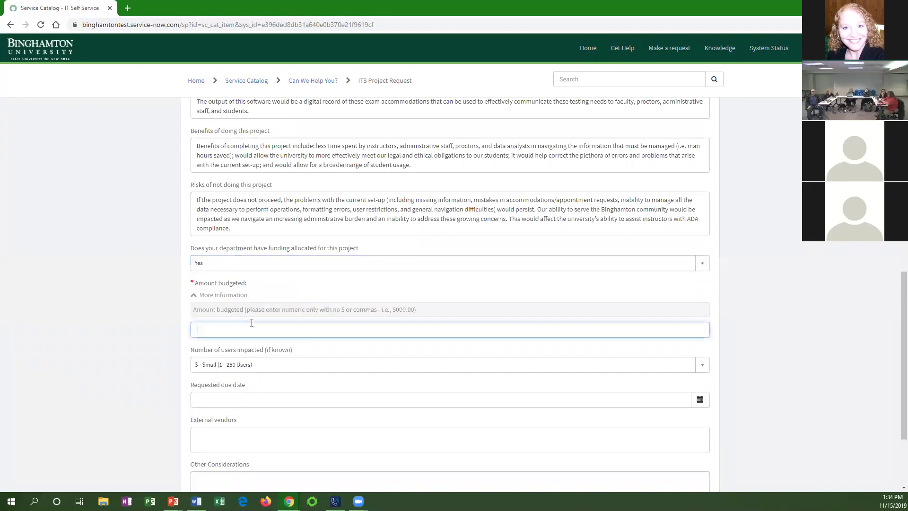
pyautogui.write('15000')
pyautogui.press('Tab')
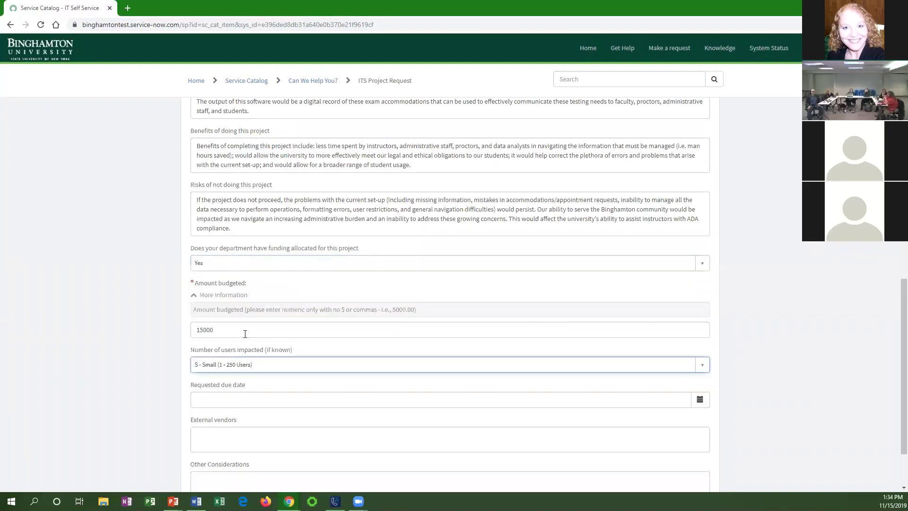
pyautogui.click(245, 366)
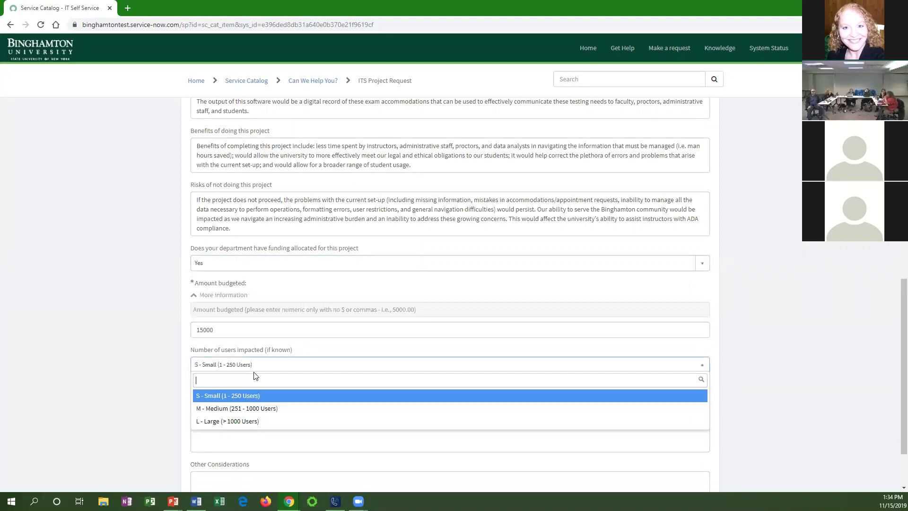
pyautogui.click(277, 421)
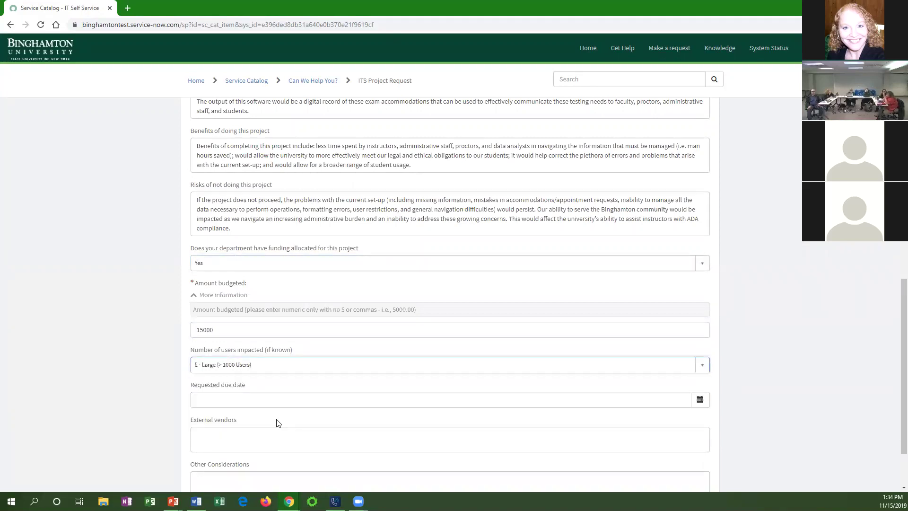
pyautogui.click(291, 365)
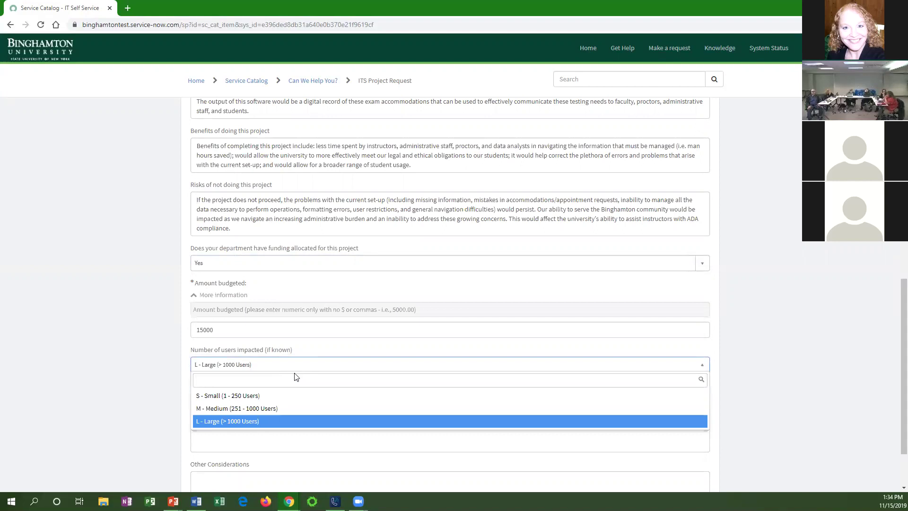
pyautogui.click(285, 421)
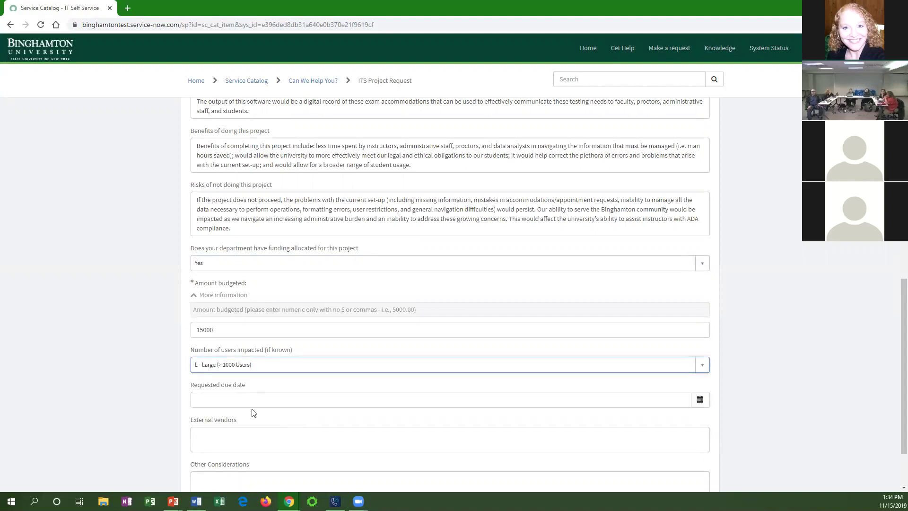
# Pick 01-31-2020 as the requested due date from the calendar.
pyautogui.click(229, 394)
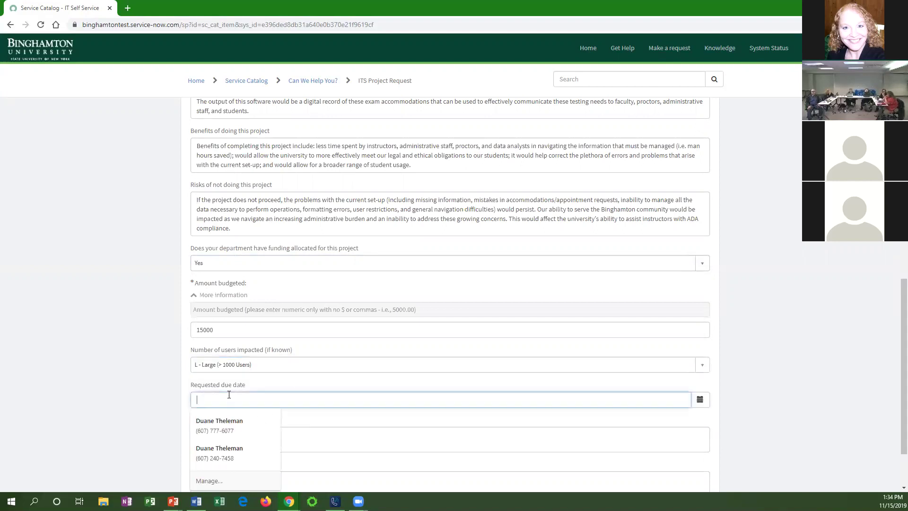
pyautogui.click(700, 400)
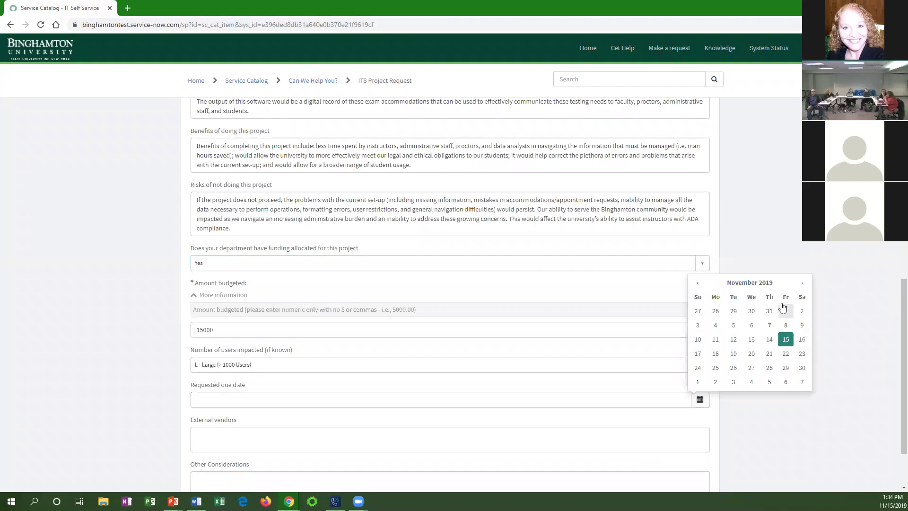
pyautogui.click(801, 282)
pyautogui.click(801, 283)
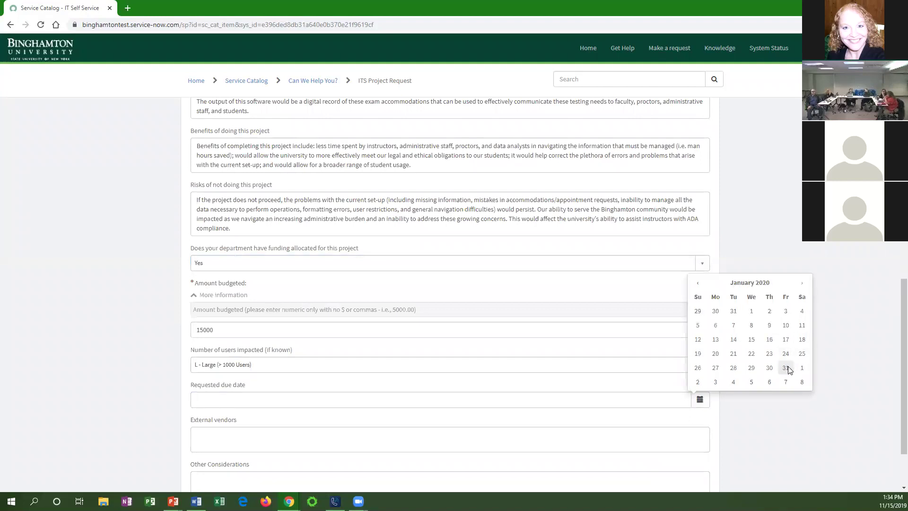
pyautogui.click(786, 368)
pyautogui.scroll(-2, 802, 324)
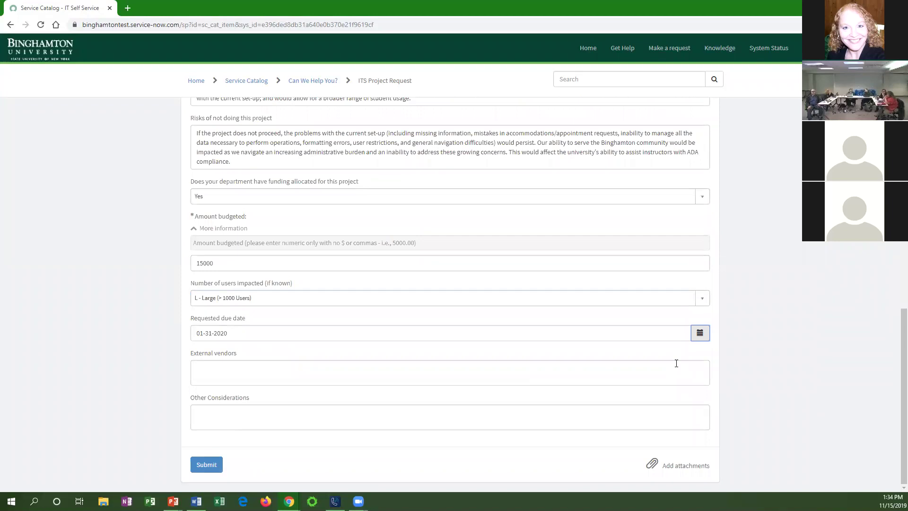
# Paste RegisterBlast's name and website as External vendor and the Winter session go-live consideration.
pyautogui.hotkey('alt', 'Tab')
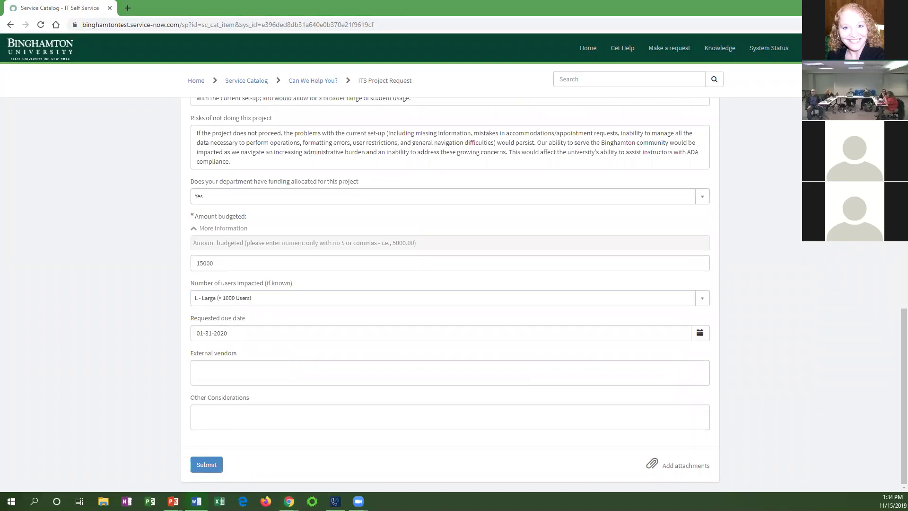
pyautogui.click(250, 366)
pyautogui.write('RegisterBlast, https://www.registerblast.com/')
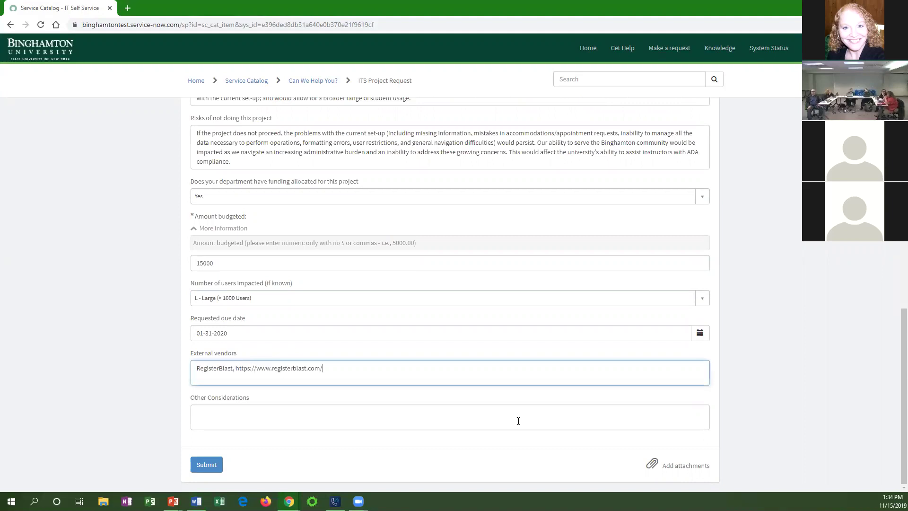
pyautogui.hotkey('alt', 'Tab')
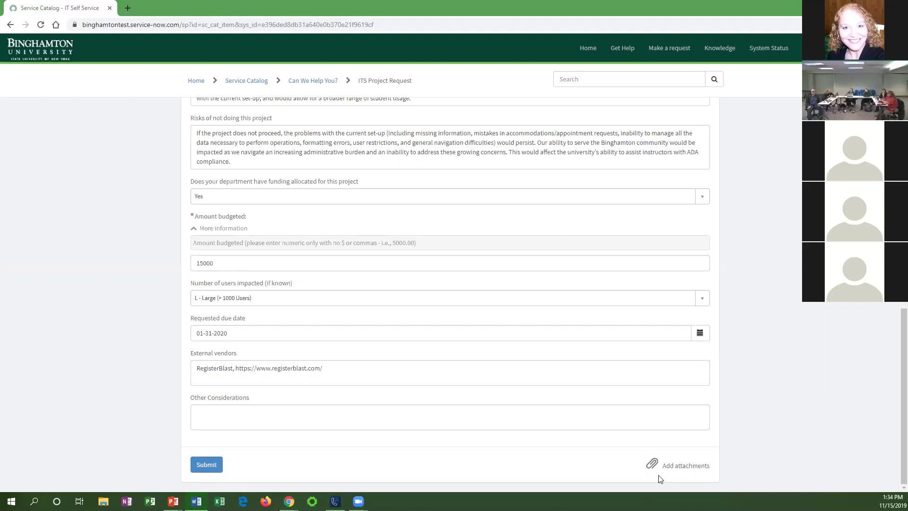
pyautogui.click(385, 411)
pyautogui.write('Cannot go live with the new registration system until after the end of Winter session.')
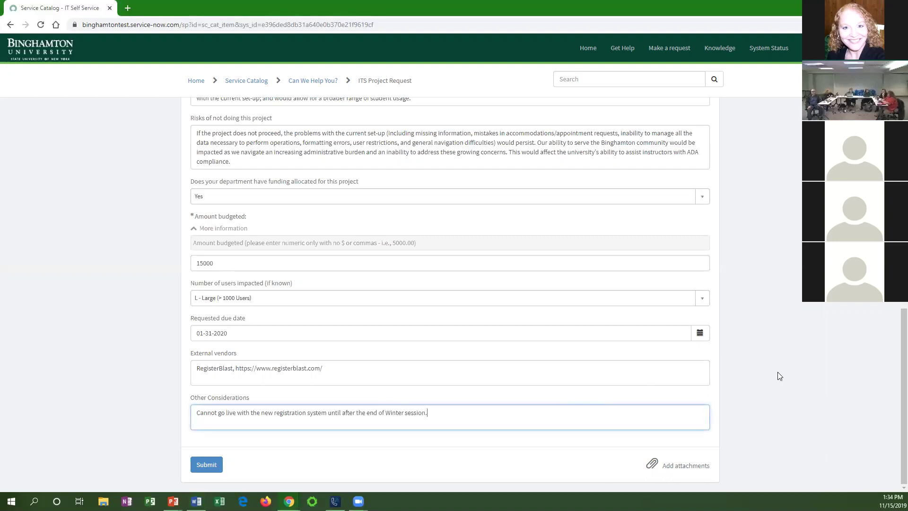
pyautogui.scroll(1, 787, 373)
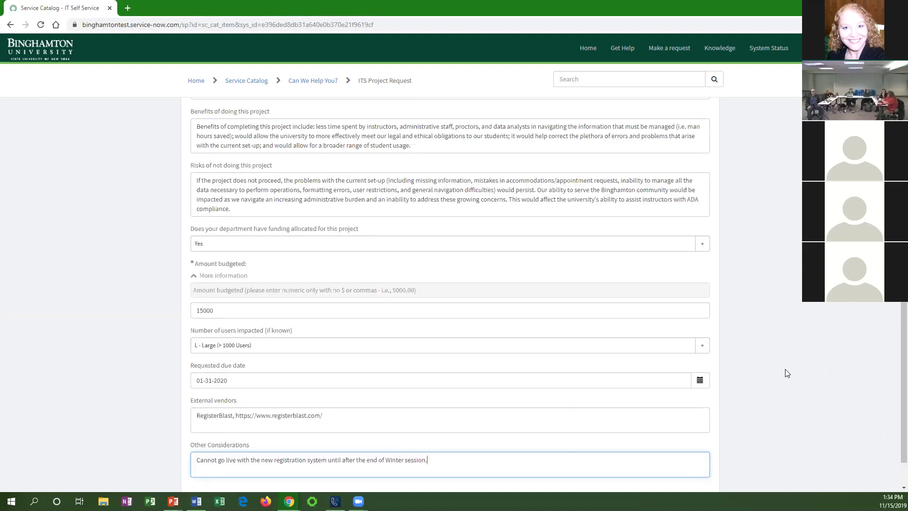
pyautogui.scroll(1, 787, 373)
pyautogui.scroll(4, 786, 373)
pyautogui.scroll(3, 787, 373)
pyautogui.scroll(1, 786, 373)
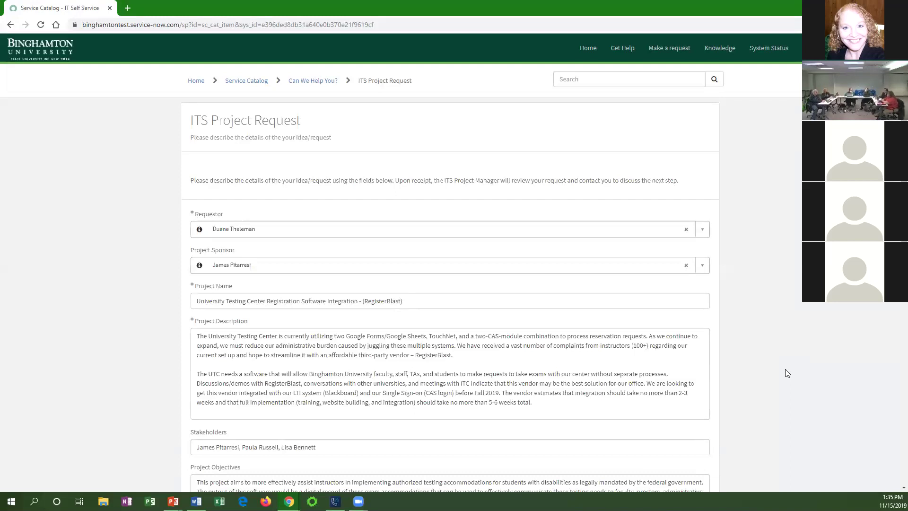
pyautogui.scroll(-2, 786, 373)
pyautogui.scroll(-6, 786, 373)
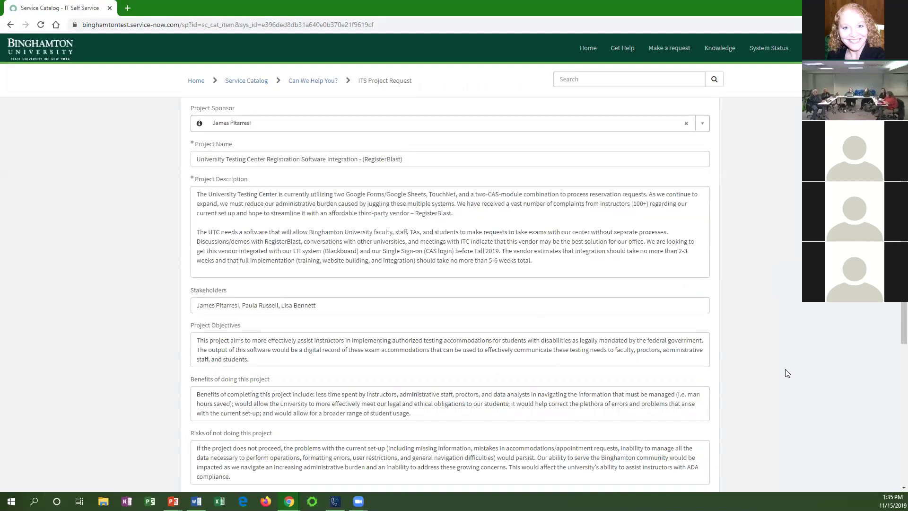
pyautogui.scroll(-1, 786, 373)
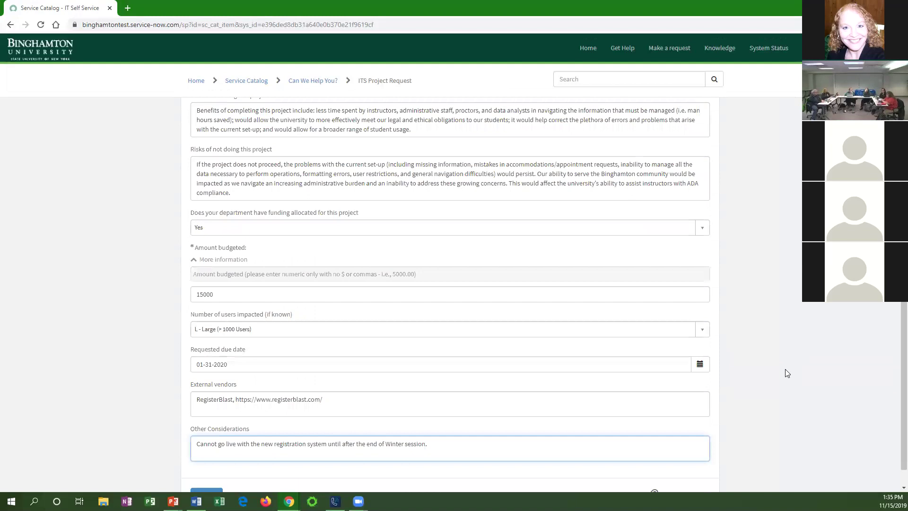
pyautogui.scroll(-1, 786, 373)
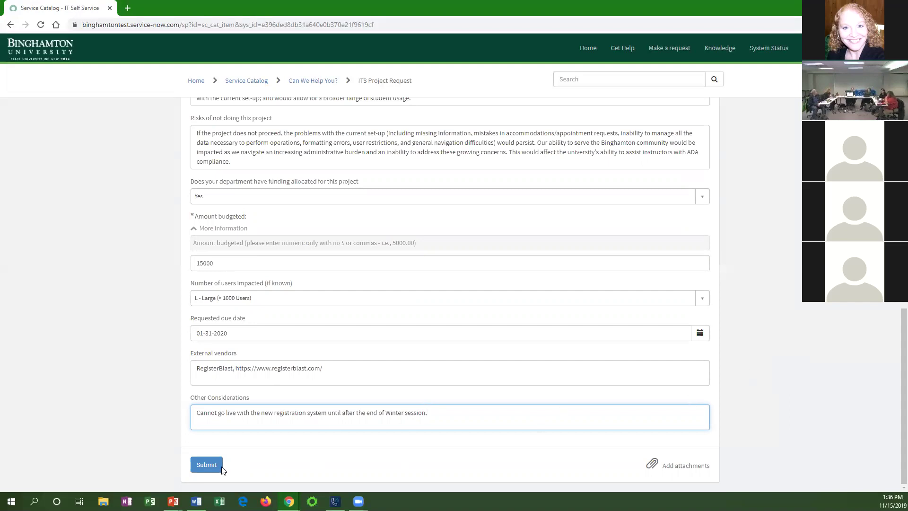
# Submit the ITS Project Request, then strip the URL path to reach the instance home page.
pyautogui.click(203, 466)
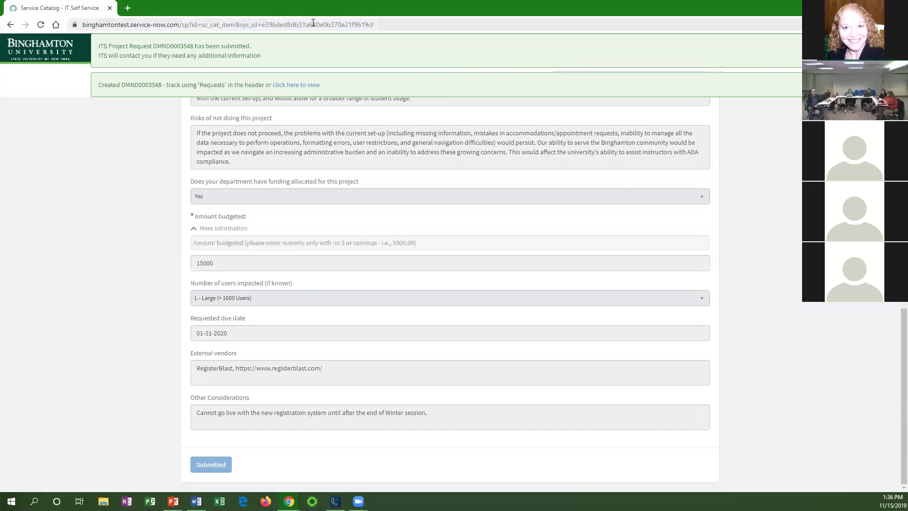
pyautogui.click(242, 24)
pyautogui.click(243, 24)
pyautogui.moveTo(203, 24); pyautogui.dragTo(395, 24)
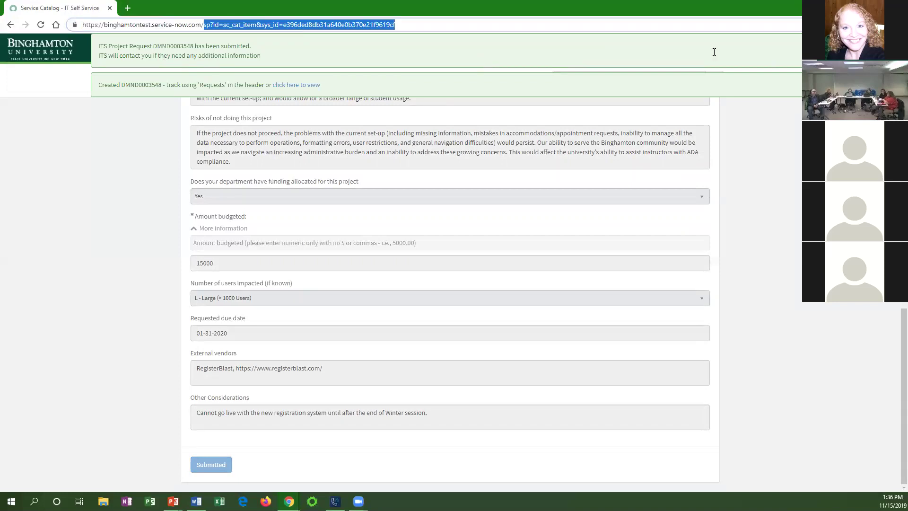
pyautogui.press('BackSpace')
pyautogui.press('Return')
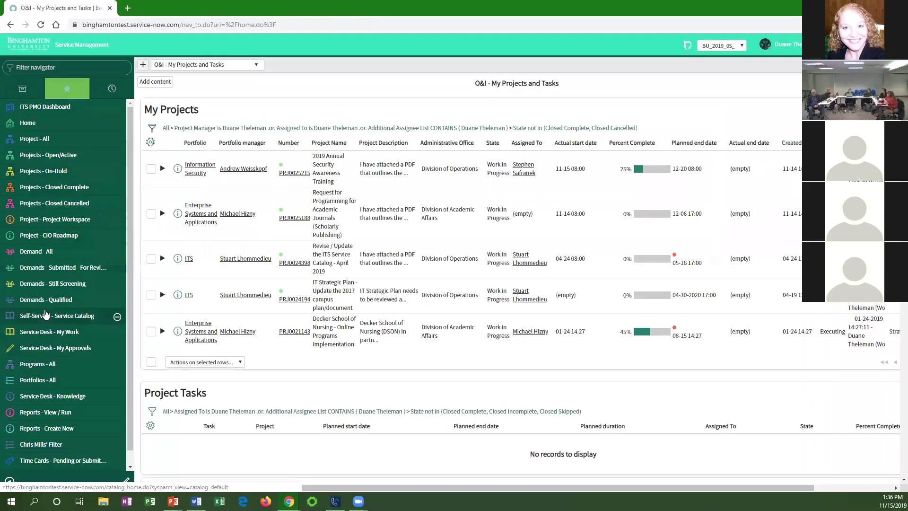
# Open Demands - Submitted - For Review and highlight the new RegisterBlast demand's title.
pyautogui.click(63, 267)
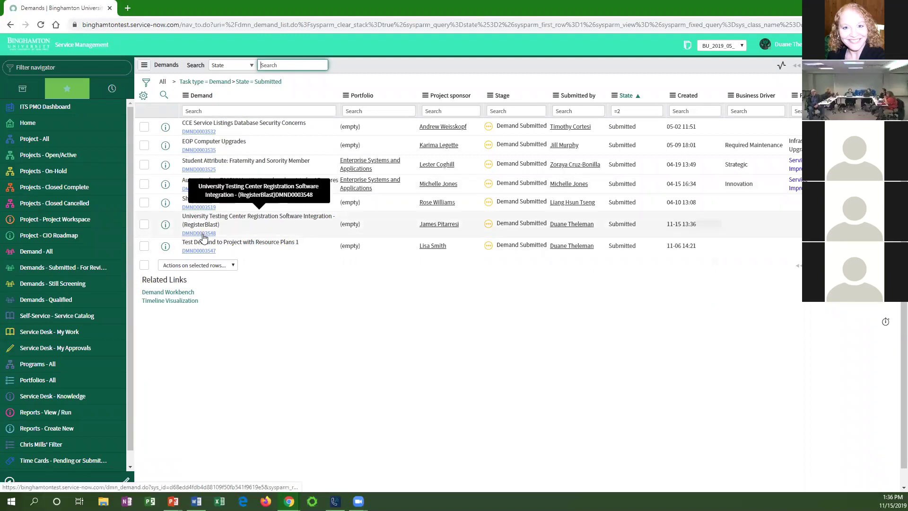
pyautogui.moveTo(183, 216); pyautogui.dragTo(280, 217)
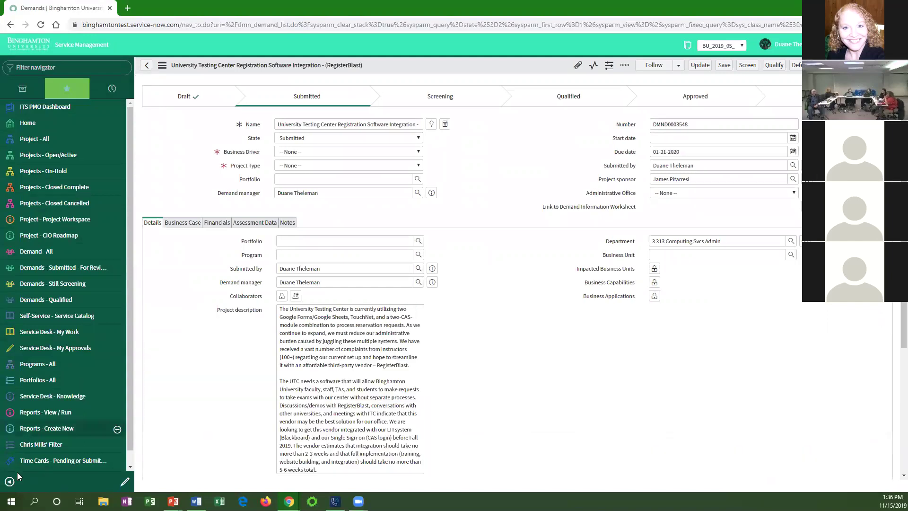
# Collapse the navigator, review the demand's work note under Notes, then return to Details.
pyautogui.click(9, 482)
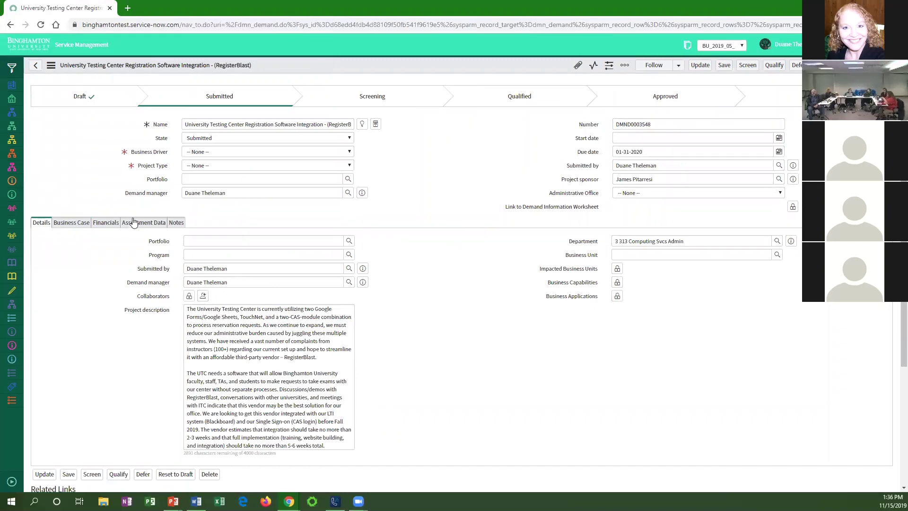
pyautogui.click(175, 223)
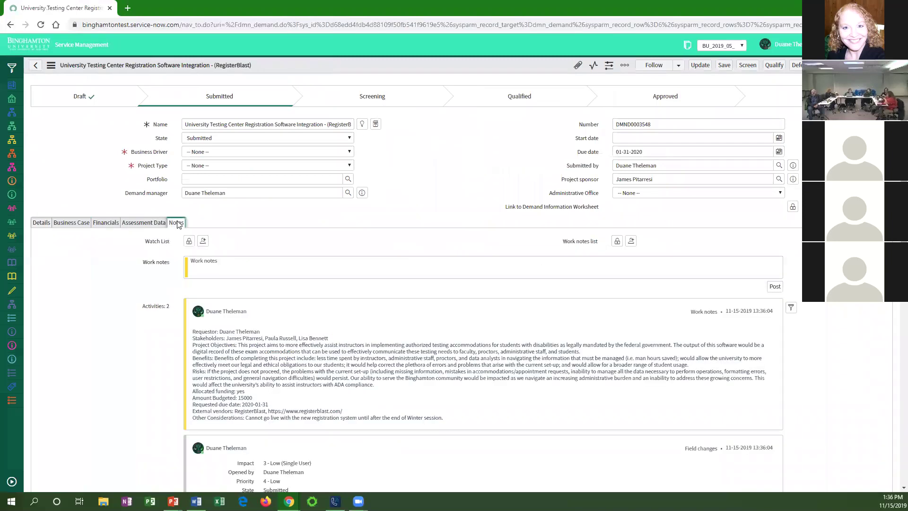
pyautogui.moveTo(210, 339); pyautogui.dragTo(464, 421)
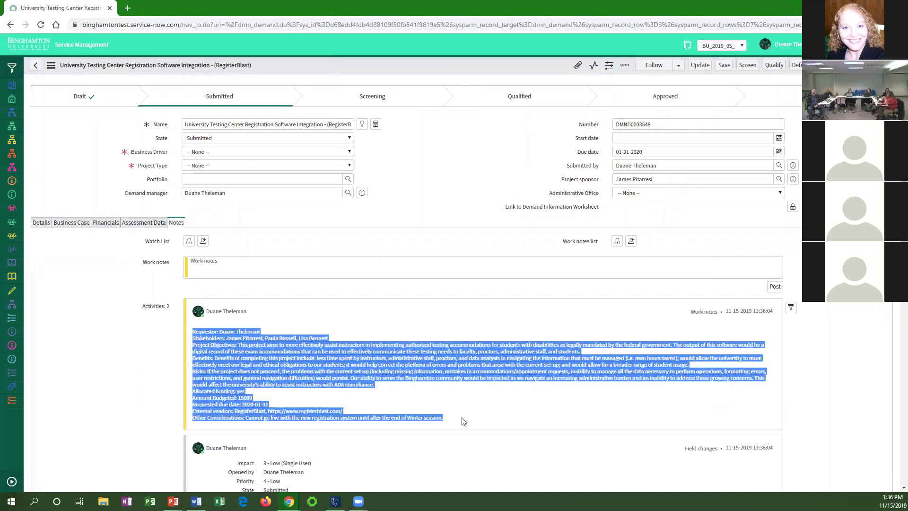
pyautogui.click(466, 417)
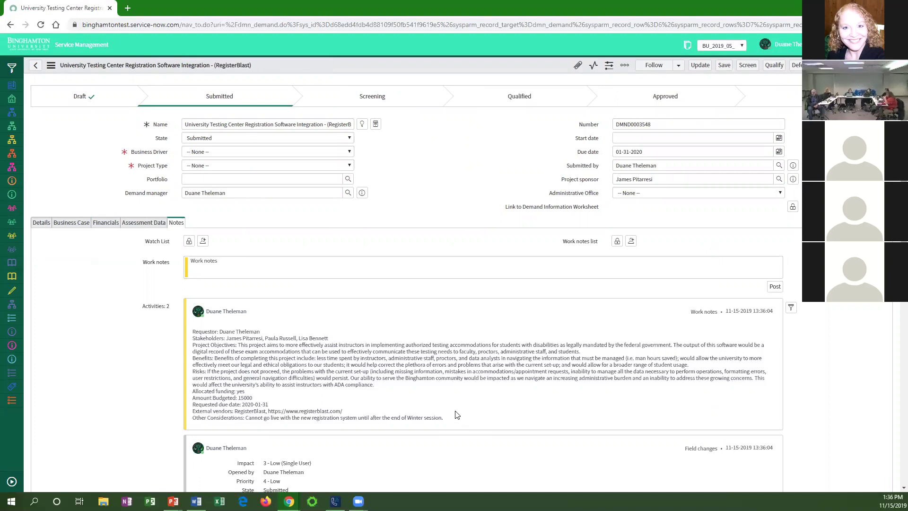
pyautogui.click(47, 225)
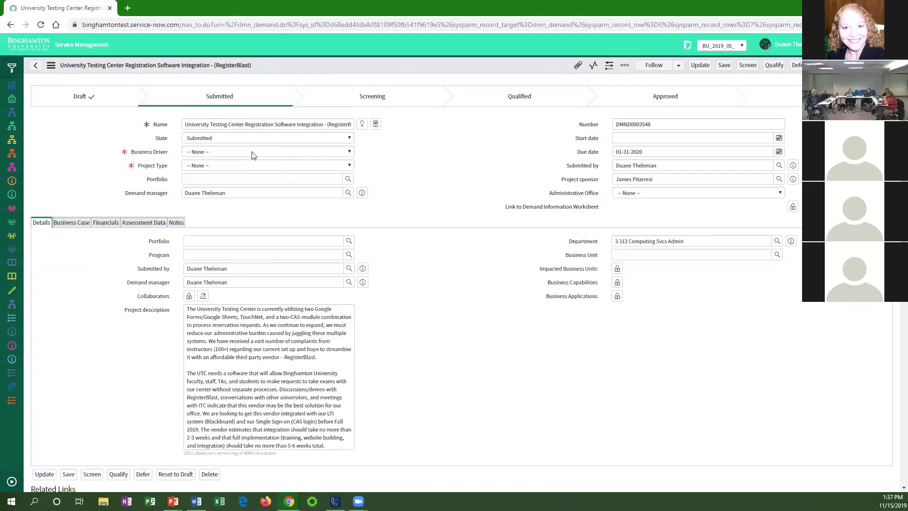
# Set the demand's Business Driver to Strategic and its Project Type to Enhancement.
pyautogui.click(252, 152)
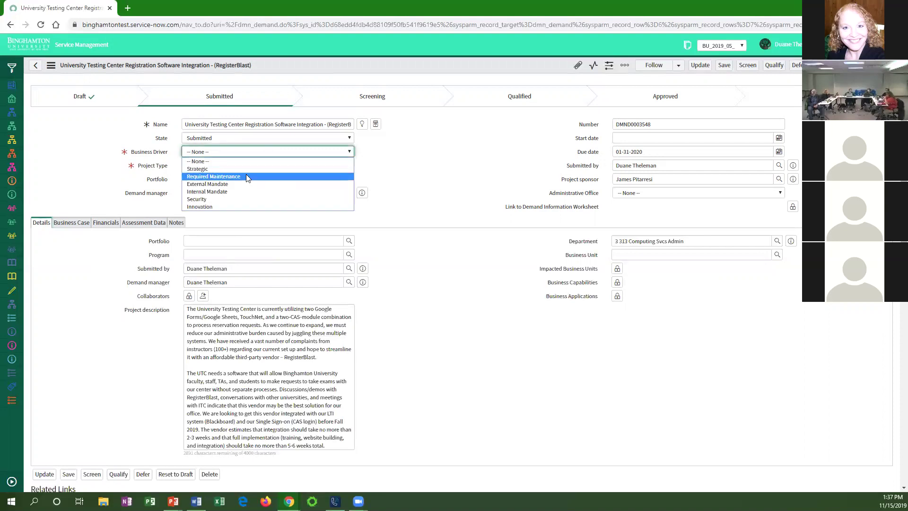
pyautogui.click(240, 169)
pyautogui.click(249, 155)
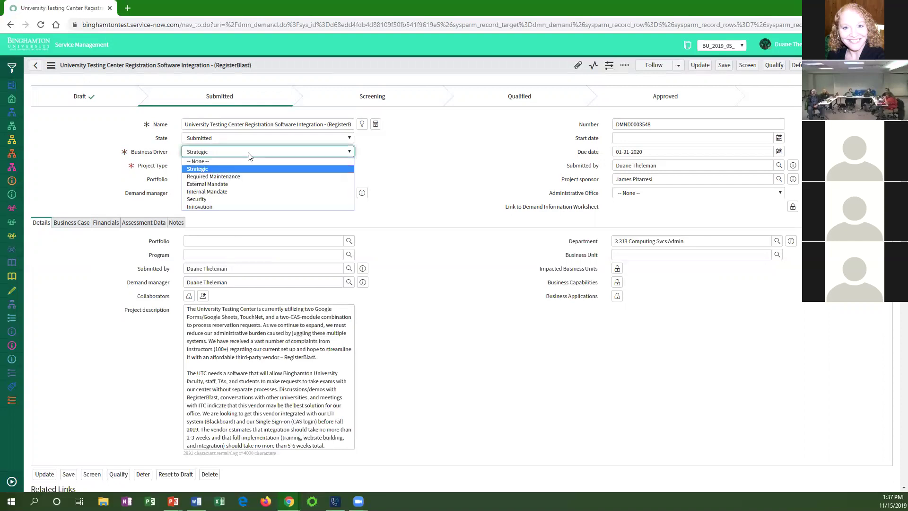
pyautogui.click(248, 169)
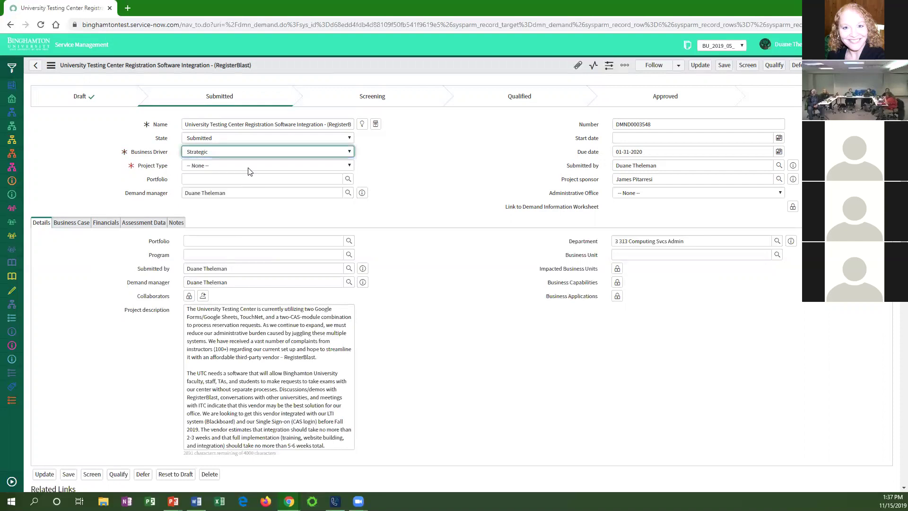
pyautogui.click(249, 166)
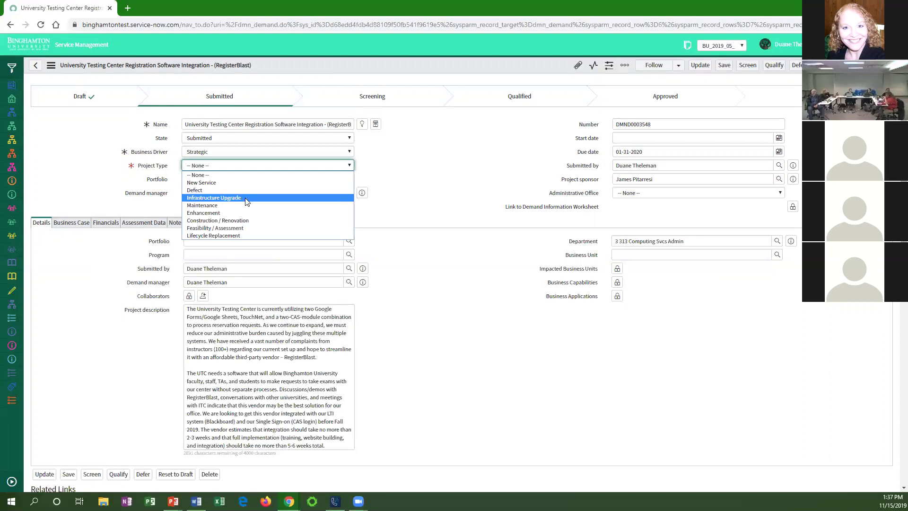
pyautogui.click(204, 213)
# Set Portfolio to Enterprise Systems and Applications and office to Division of Academic Affairs, then save.
pyautogui.click(209, 180)
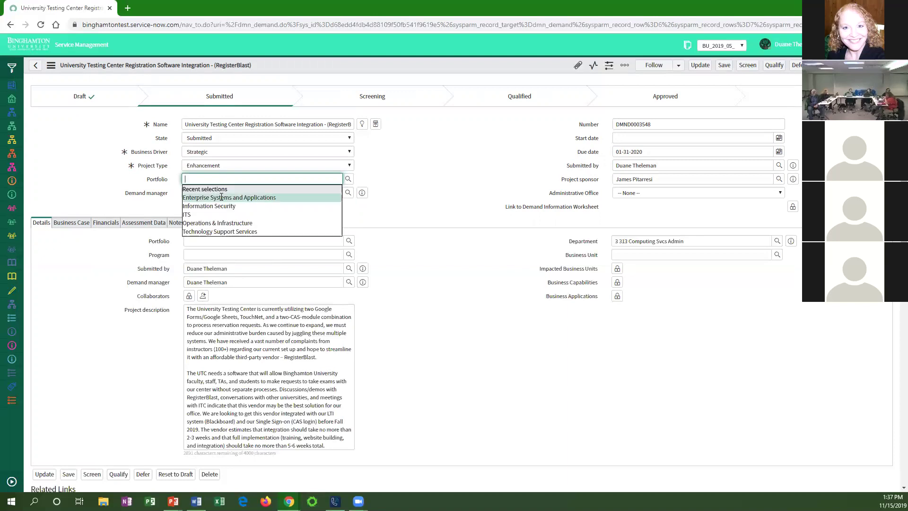
pyautogui.click(221, 197)
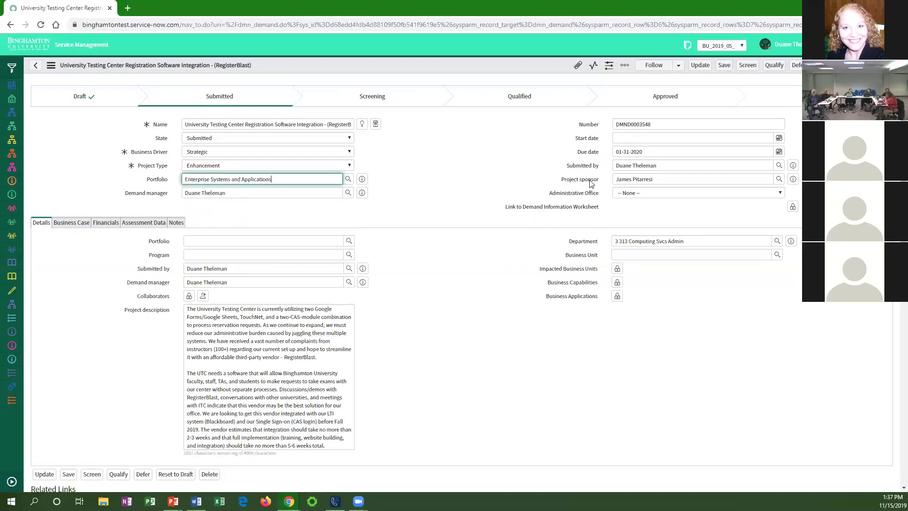
pyautogui.click(664, 192)
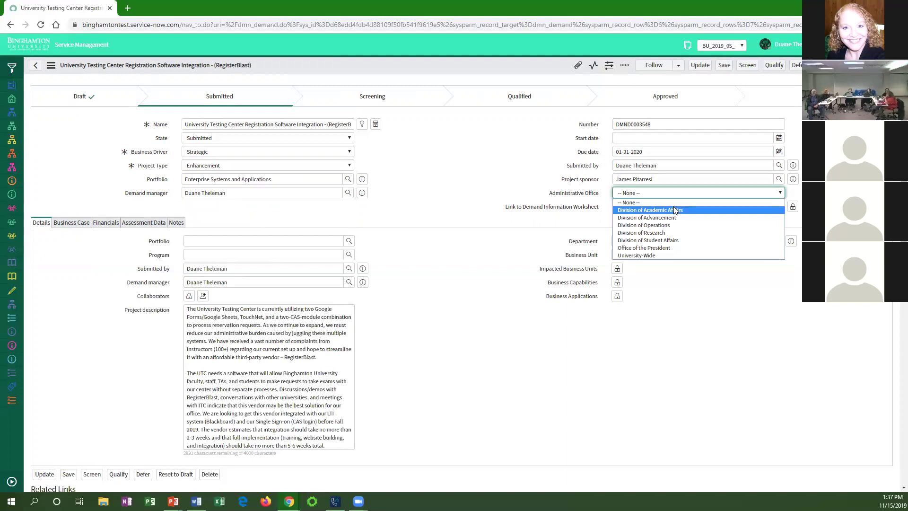
pyautogui.click(674, 209)
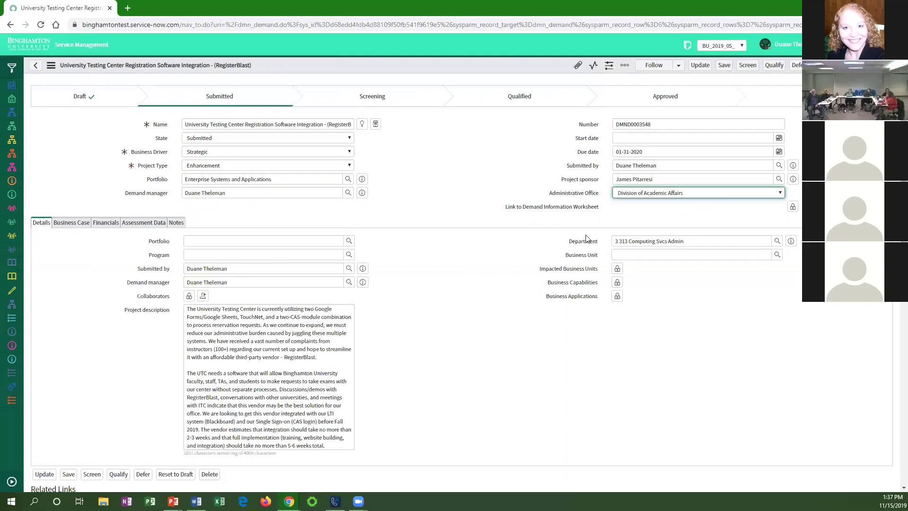
pyautogui.click(724, 66)
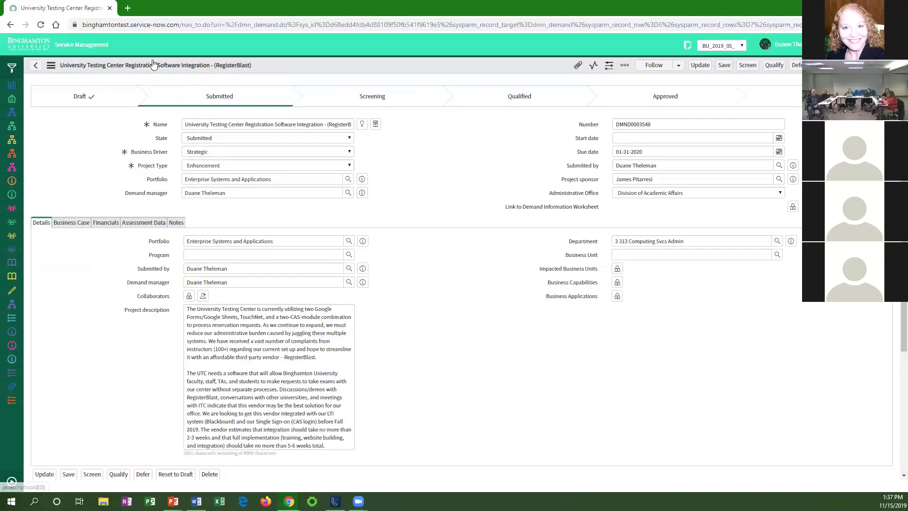
pyautogui.click(127, 9)
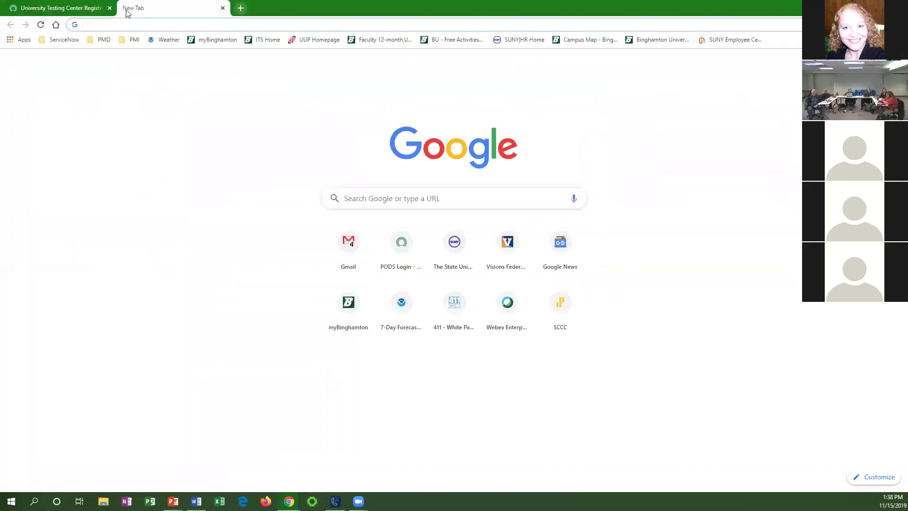
# Load the ServiceNow home page in the new tab by entering 'bing' and taking the suggested site.
pyautogui.write('binghamtontest.service-now.com')
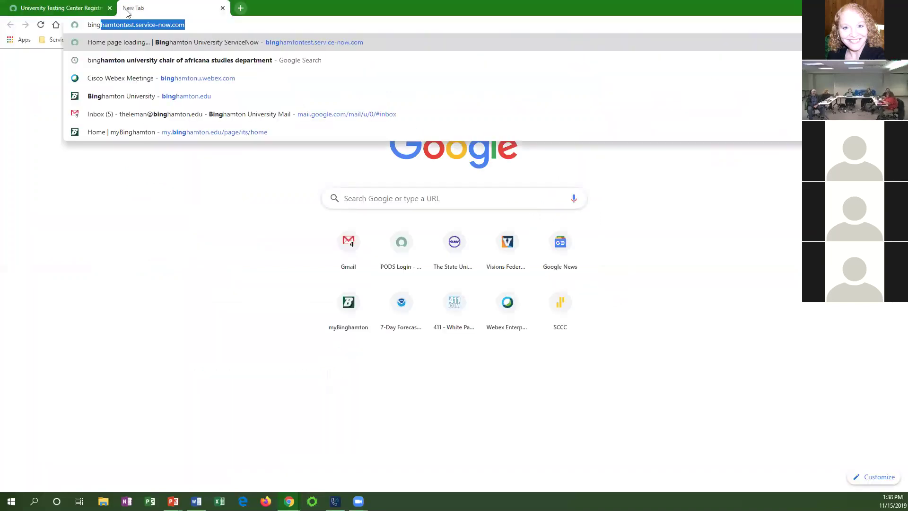
pyautogui.press('Return')
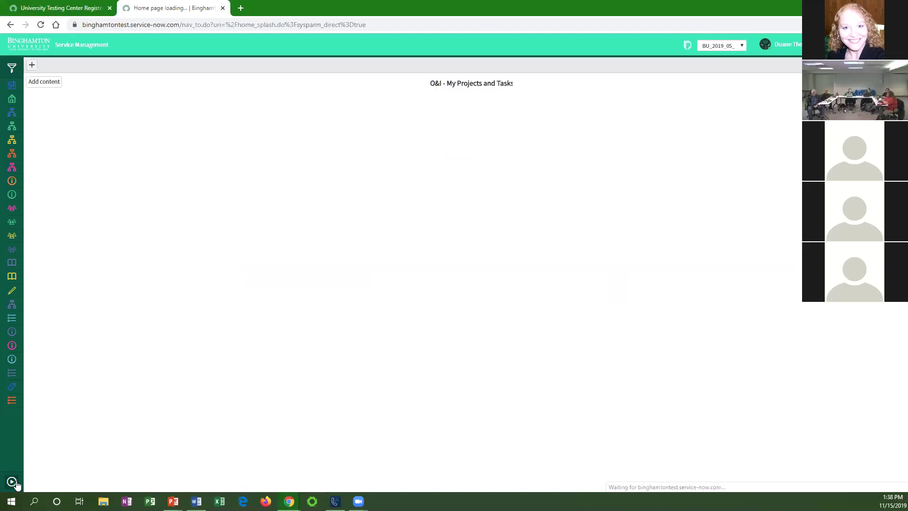
# Open Email > Notifications from the navigator and filter the list to the demand category.
pyautogui.click(11, 68)
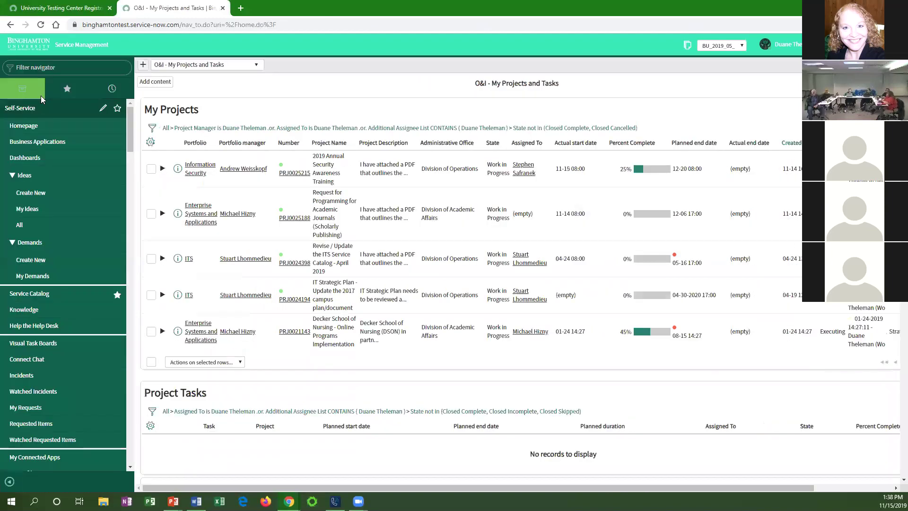
pyautogui.write('email')
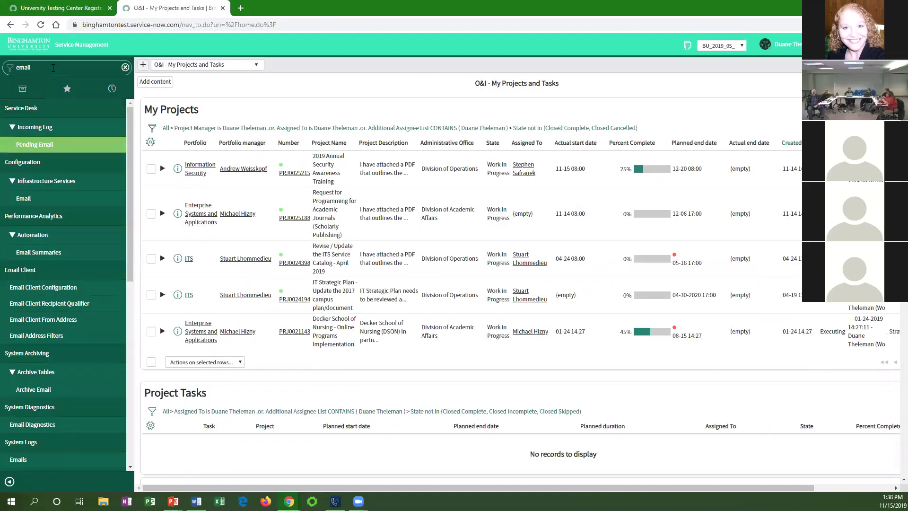
pyautogui.scroll(-7, 57, 339)
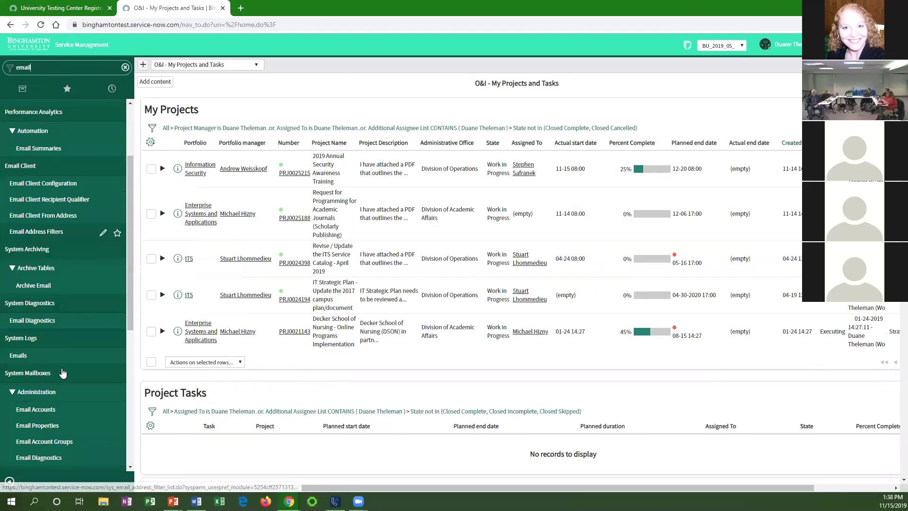
pyautogui.click(48, 302)
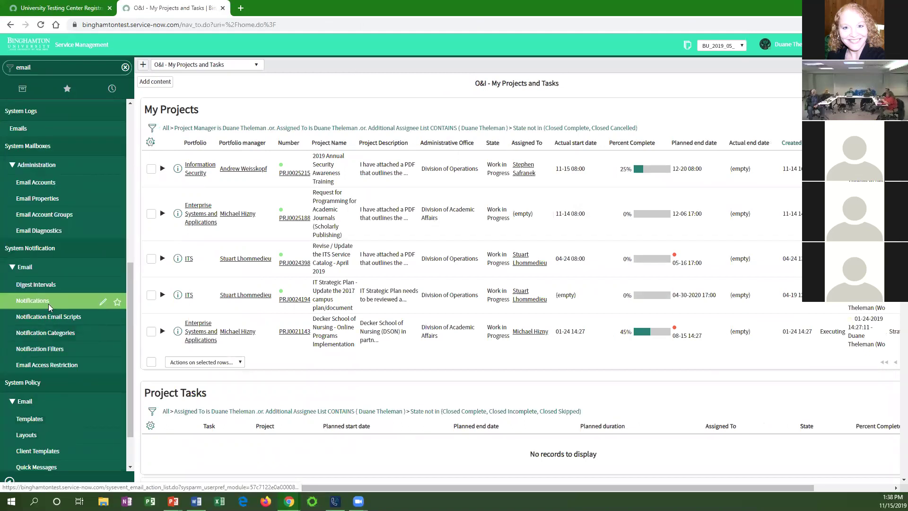
pyautogui.click(337, 65)
pyautogui.write('demand')
pyautogui.press('Return')
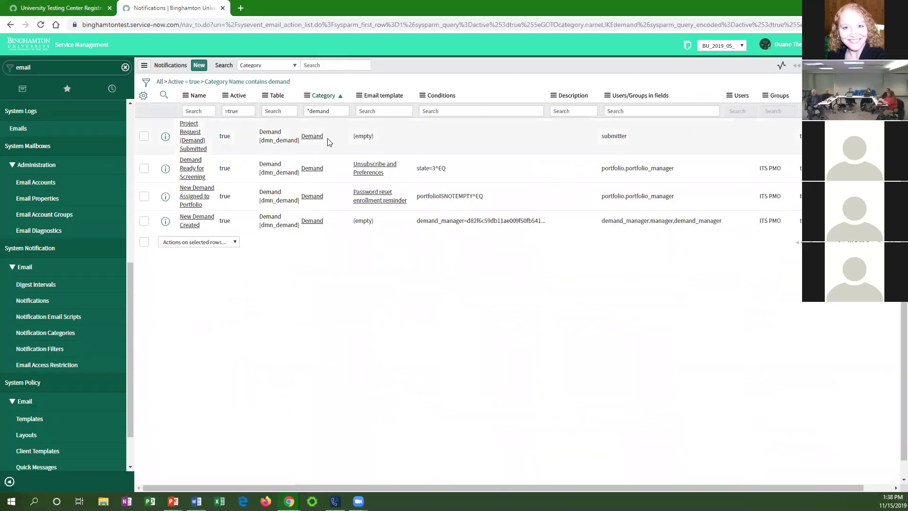
# Preview the Project Request (Demand) Submitted email, reviewing its subject and two-week review timing.
pyautogui.click(193, 136)
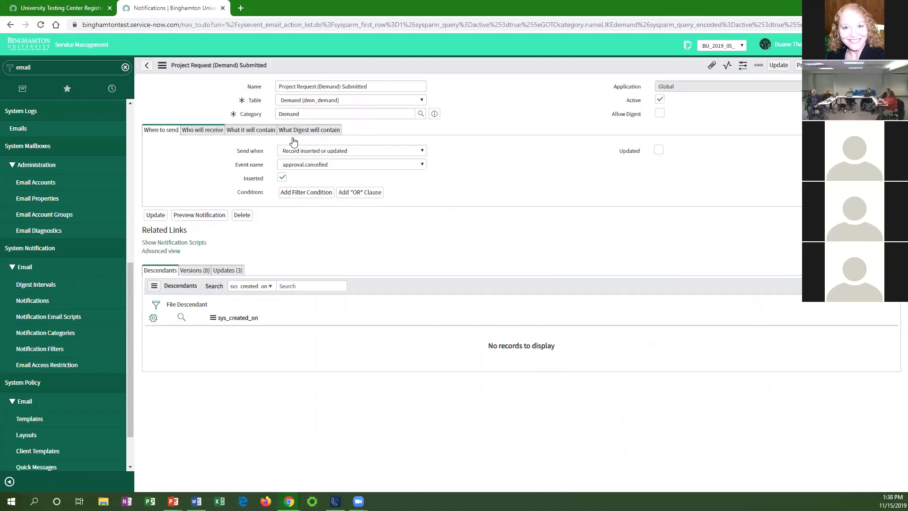
pyautogui.click(822, 65)
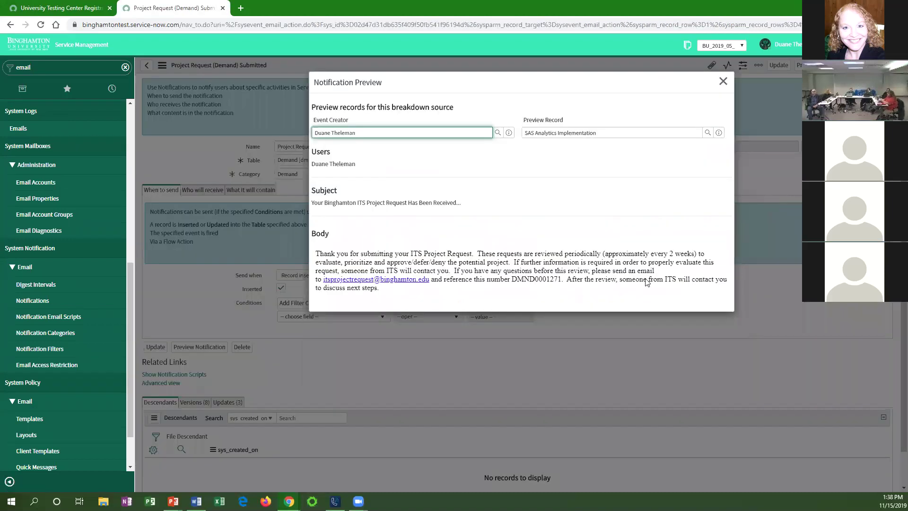
pyautogui.moveTo(316, 190); pyautogui.dragTo(438, 237)
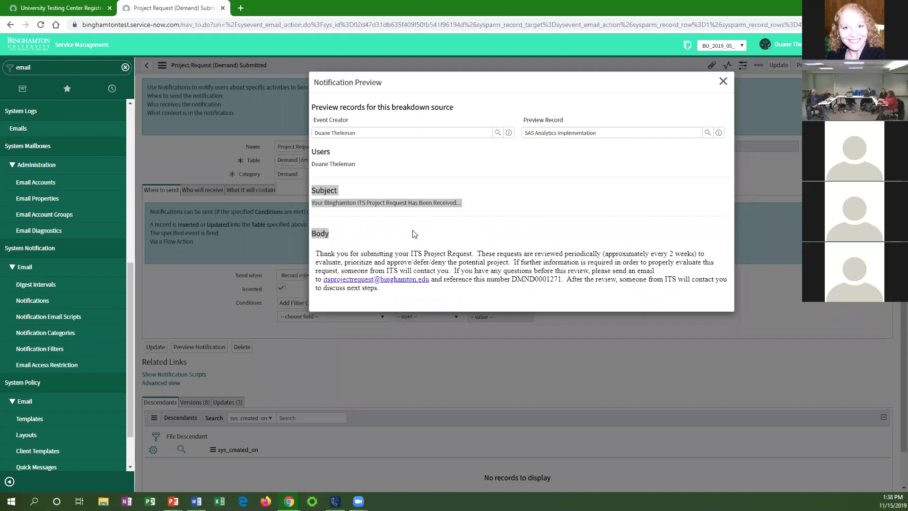
pyautogui.click(355, 212)
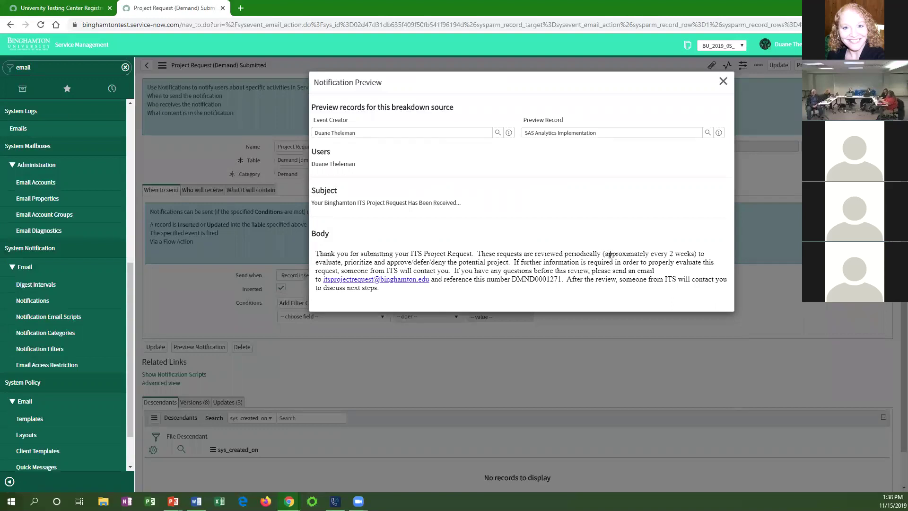
pyautogui.moveTo(607, 254); pyautogui.dragTo(695, 255)
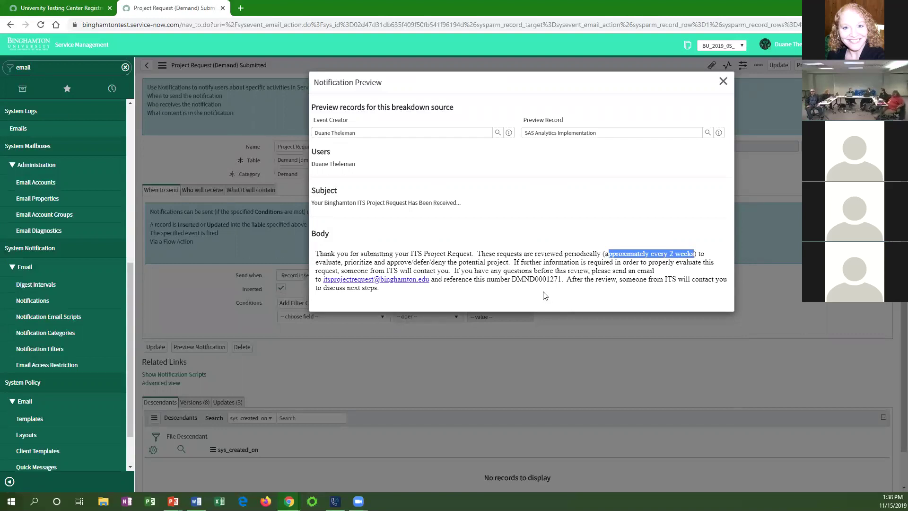
pyautogui.click(623, 259)
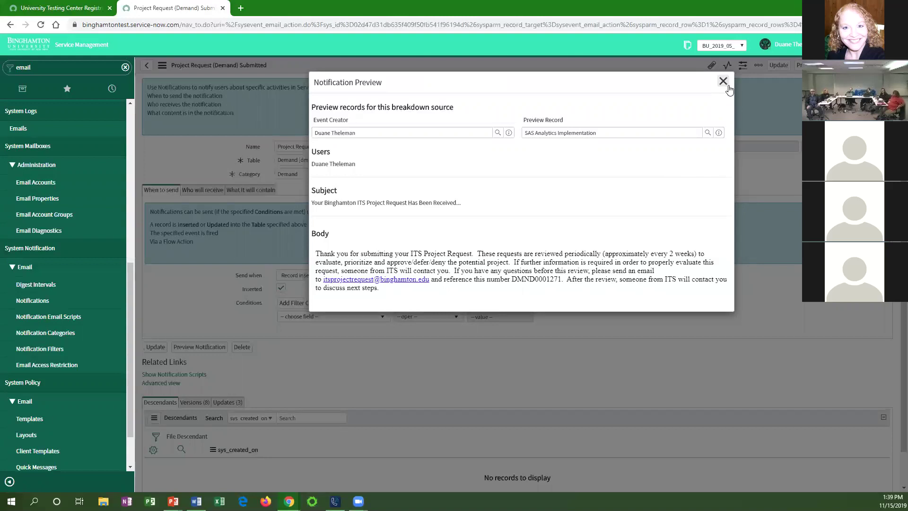
pyautogui.click(55, 9)
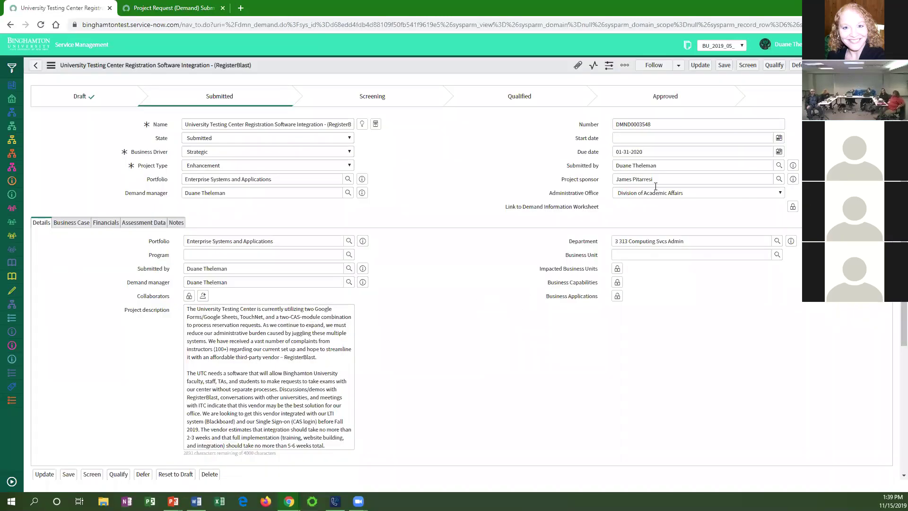
# Close the notification preview and list the five portfolios through the demand's Portfolio lookup.
pyautogui.click(182, 10)
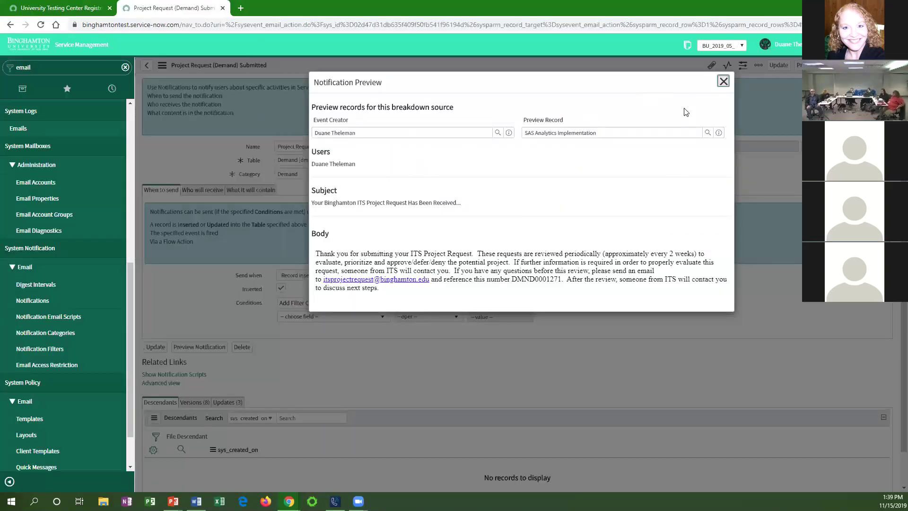
pyautogui.click(719, 85)
pyautogui.click(52, 10)
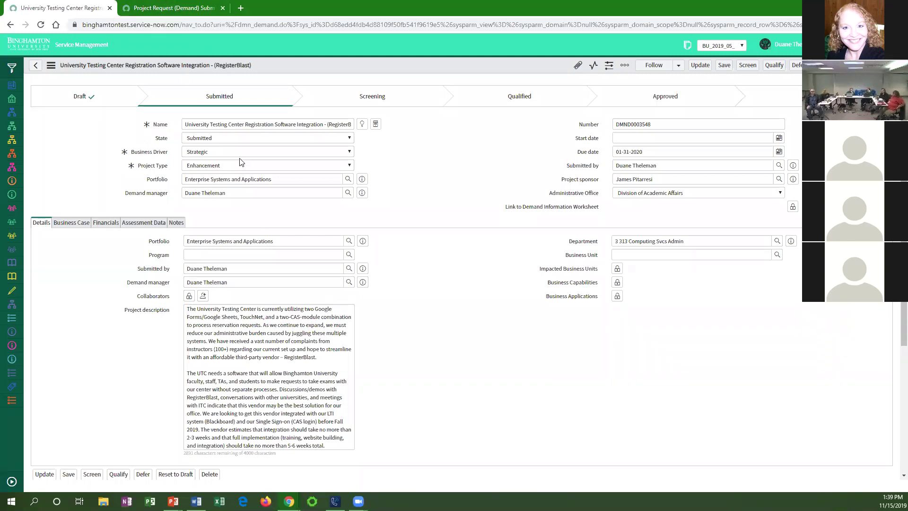
pyautogui.click(245, 178)
pyautogui.click(347, 179)
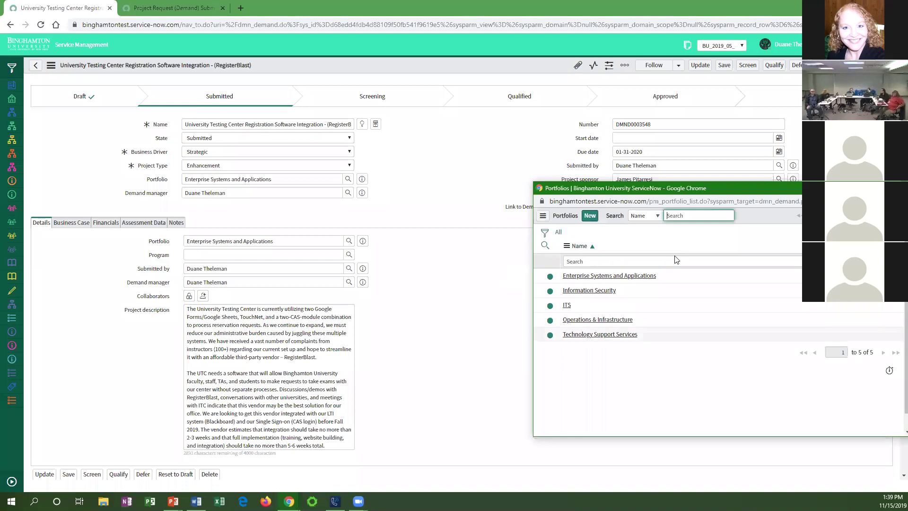
pyautogui.click(899, 188)
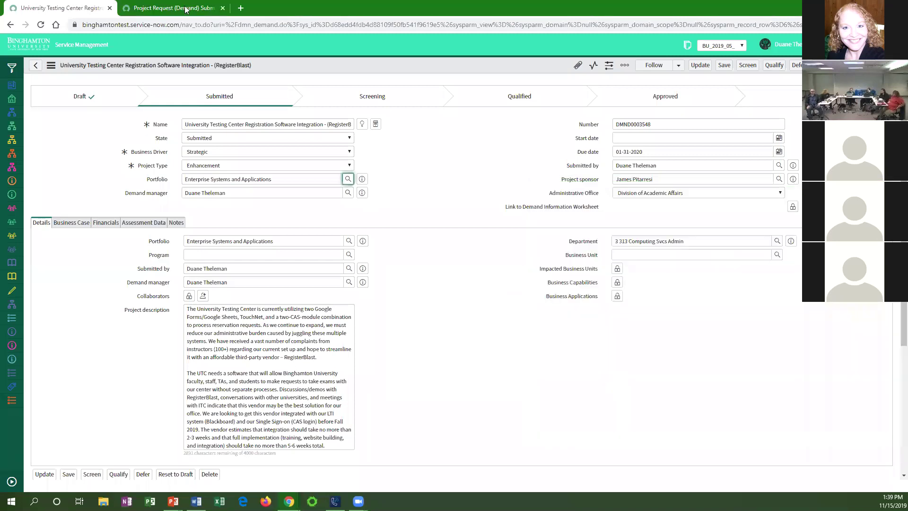
pyautogui.click(176, 10)
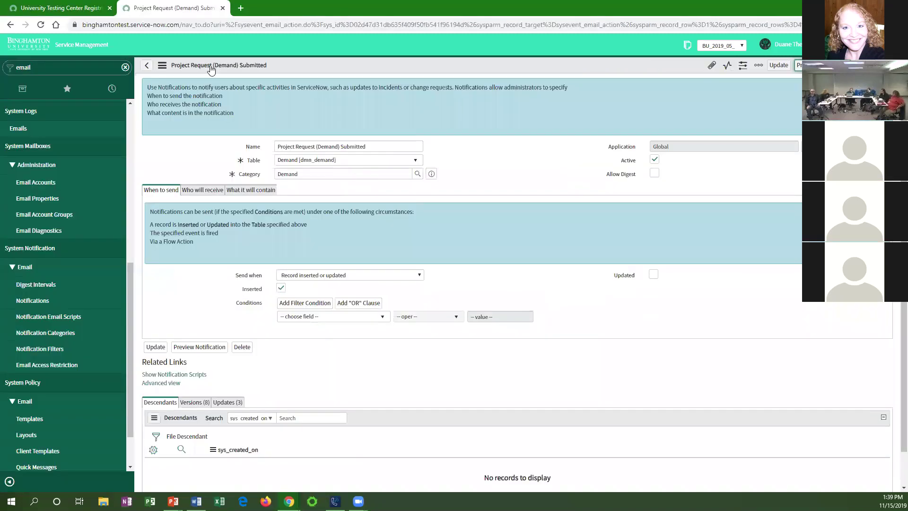
# Return to the demand notifications and preview New Demand Assigned to Portfolio.
pyautogui.click(147, 66)
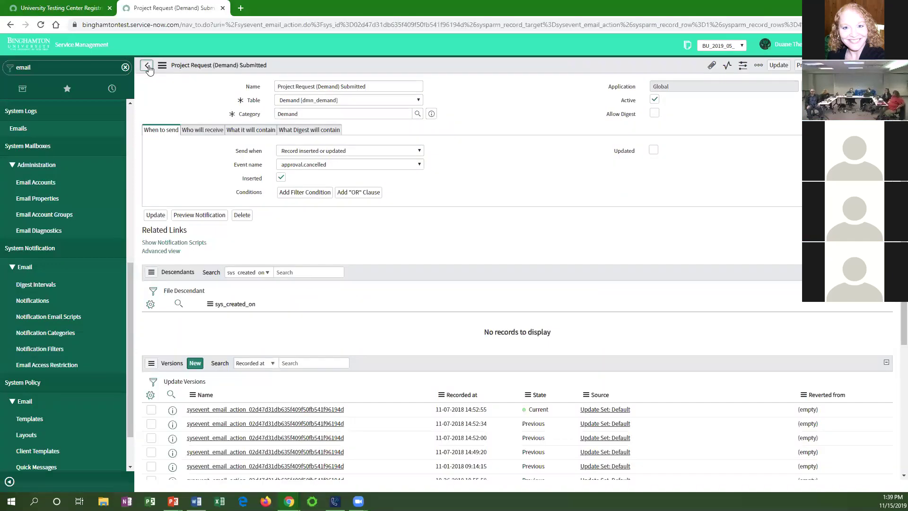
pyautogui.click(148, 67)
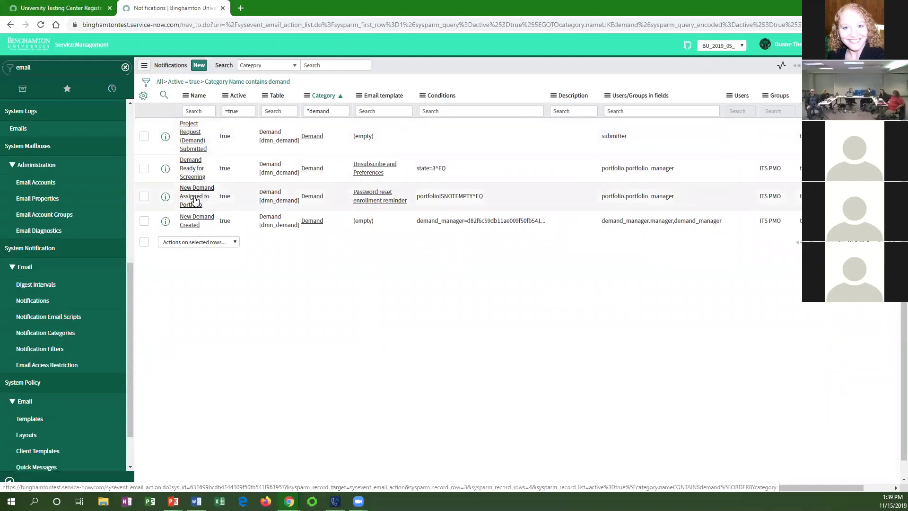
pyautogui.click(195, 199)
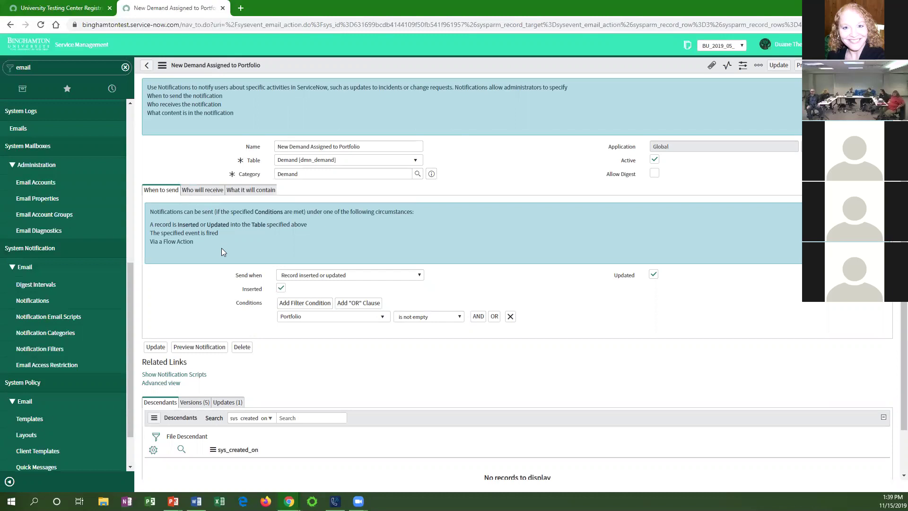
pyautogui.click(798, 65)
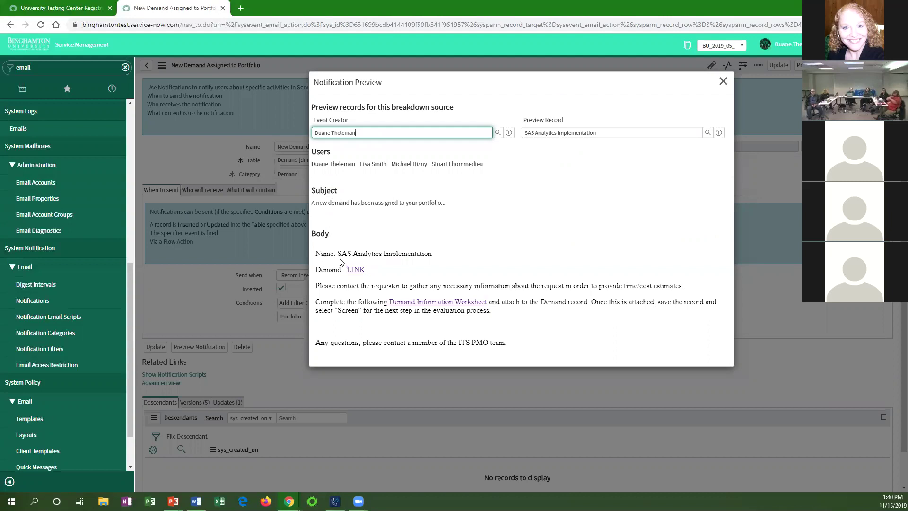
# Follow the Demand Information Worksheet link in the preview body to its Google Doc.
pyautogui.moveTo(341, 254); pyautogui.dragTo(432, 255)
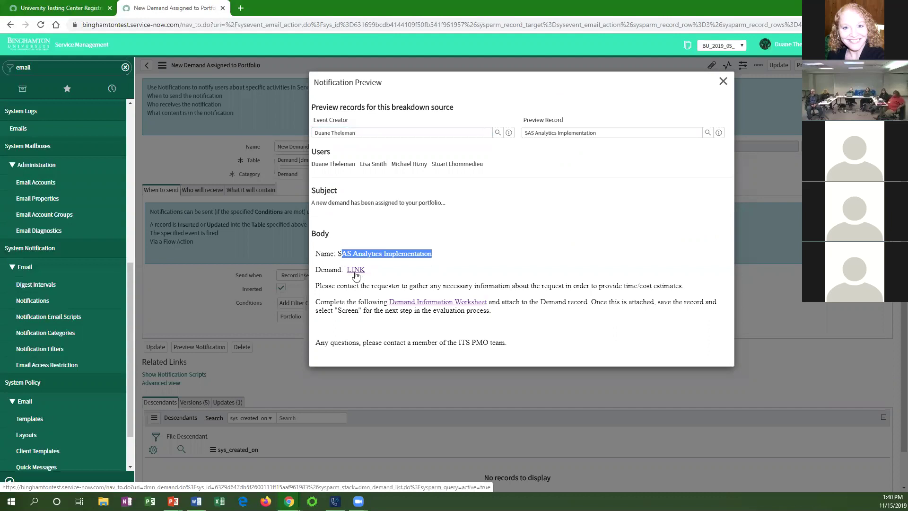
pyautogui.click(71, 4)
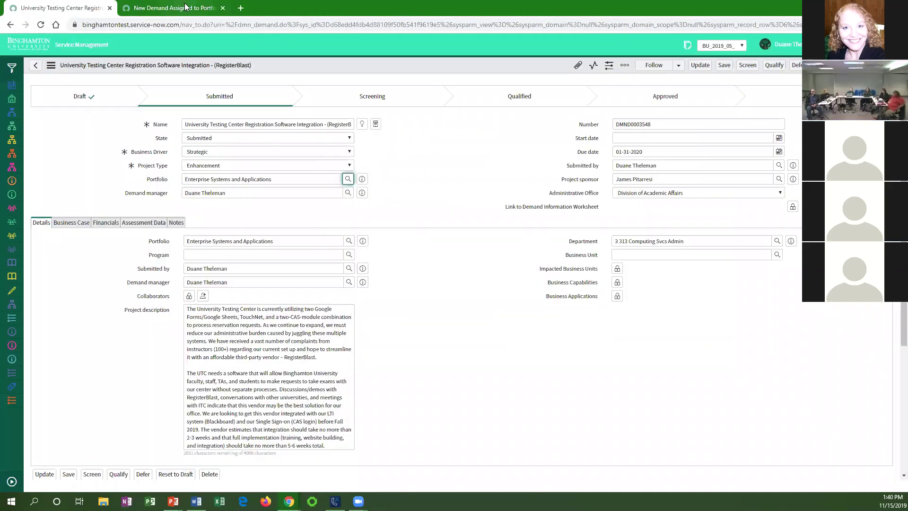
pyautogui.click(176, 7)
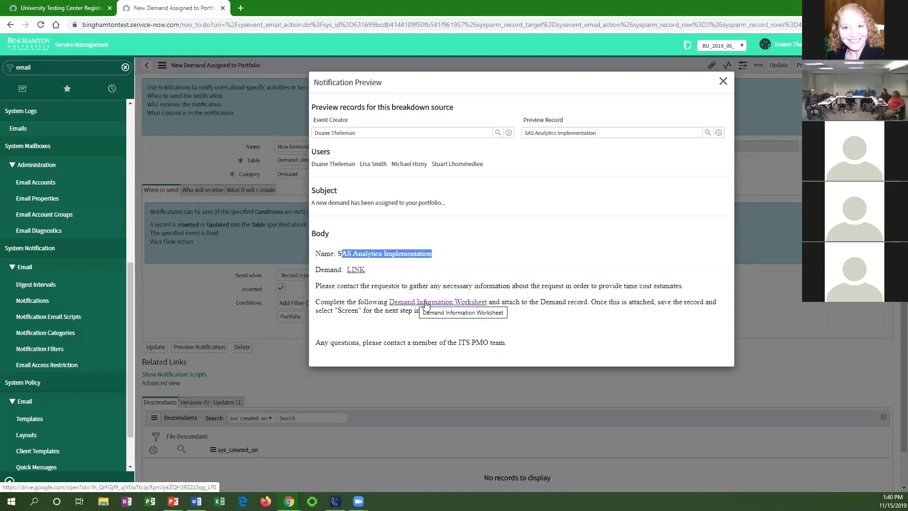
pyautogui.click(426, 303)
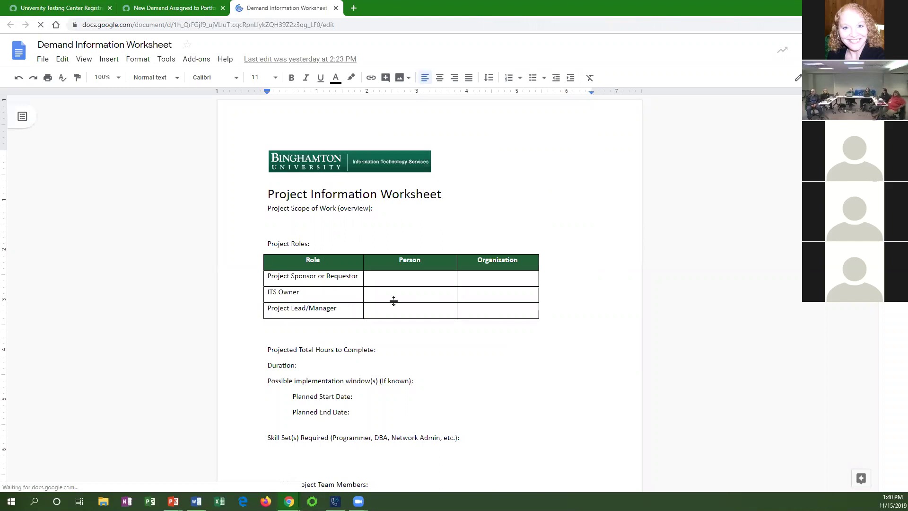
# Look over the blank Project Information Worksheet template, then go back to the notification preview.
pyautogui.scroll(-2, 384, 308)
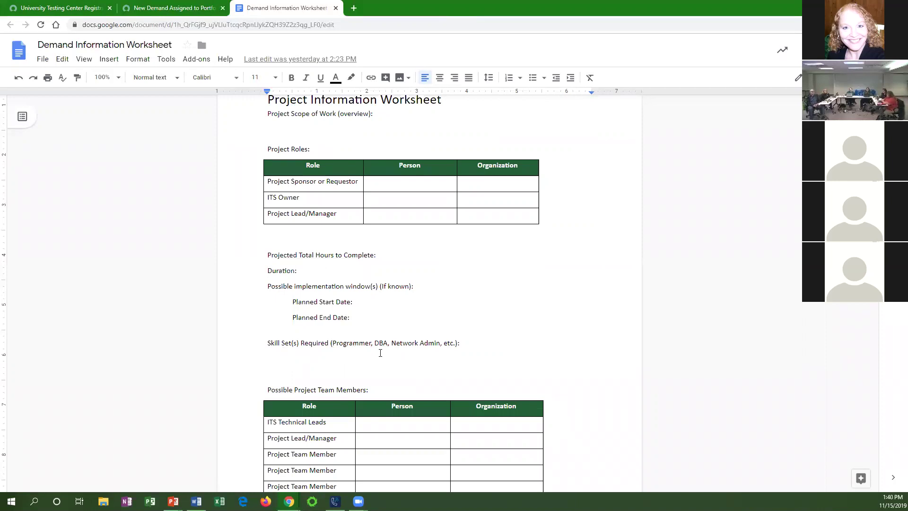
pyautogui.scroll(2, 379, 352)
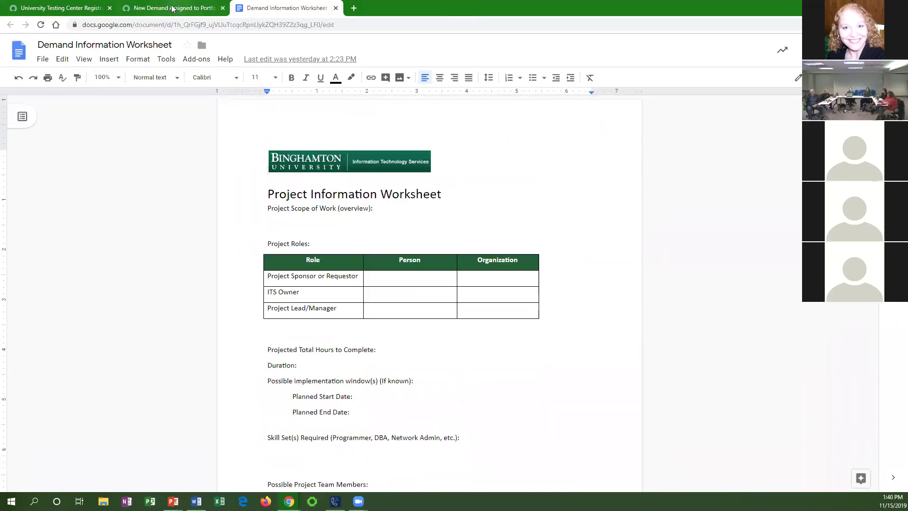
pyautogui.click(173, 8)
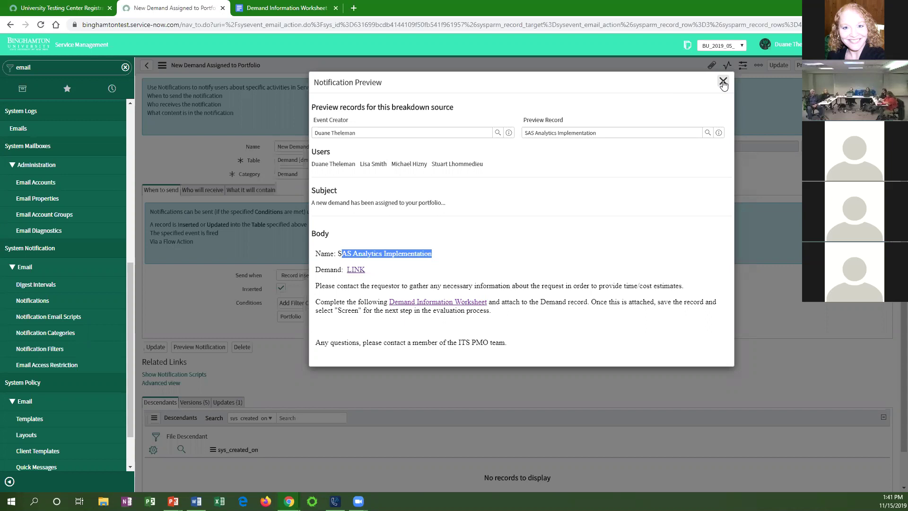
# Paste the worksheet's Google Docs URL into the Link to Demand Information Worksheet field and save.
pyautogui.click(723, 82)
pyautogui.click(64, 8)
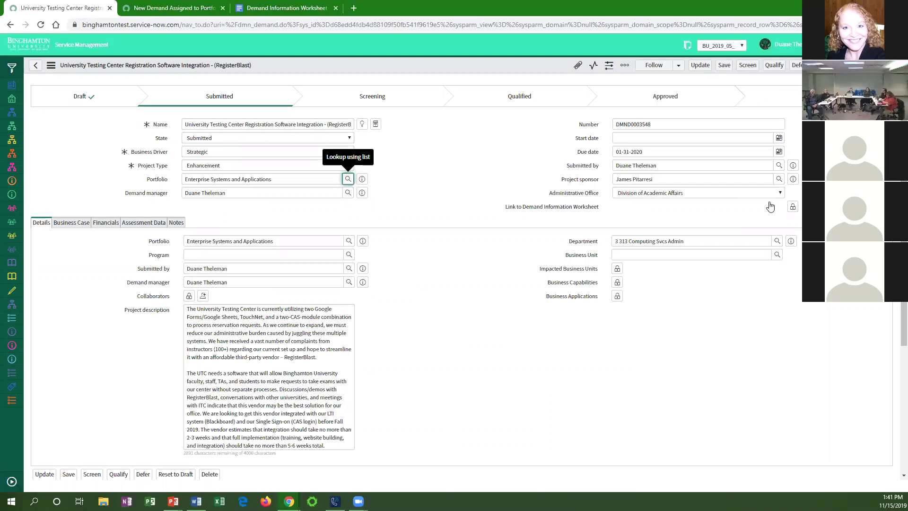
pyautogui.click(793, 208)
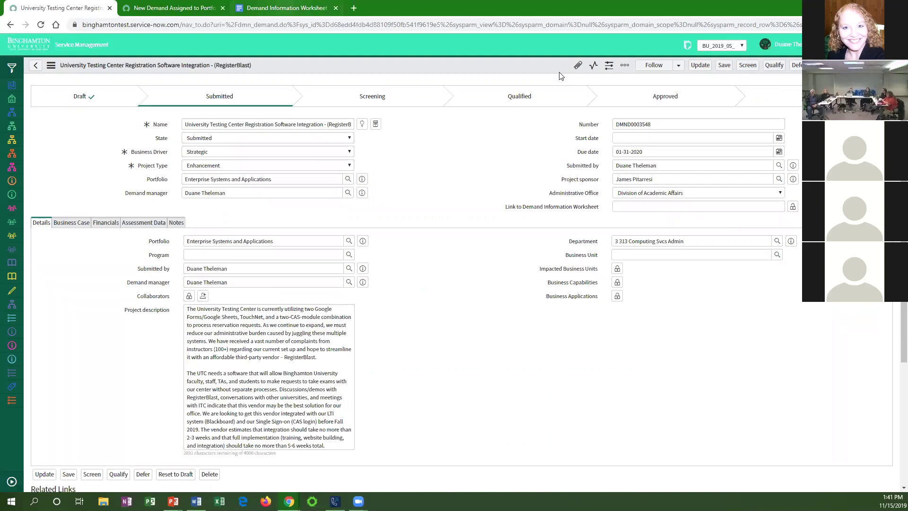
pyautogui.click(286, 8)
pyautogui.click(282, 26)
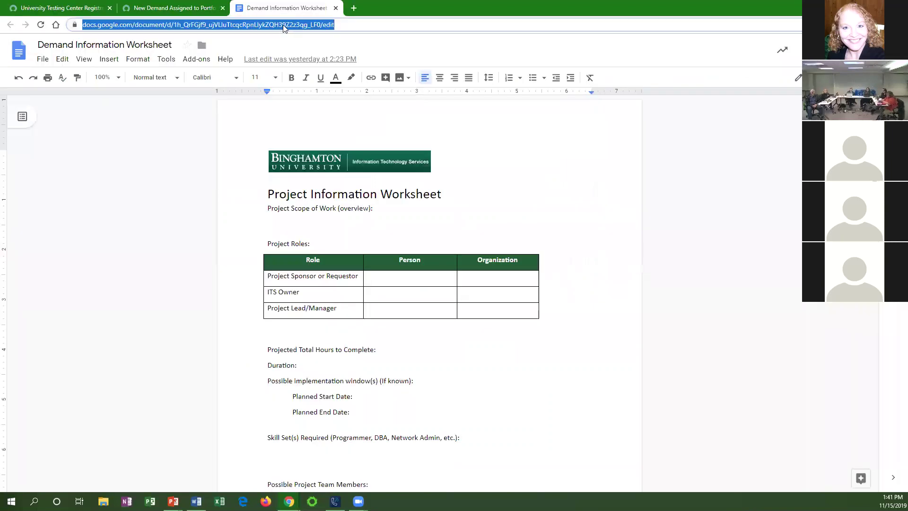
pyautogui.click(85, 8)
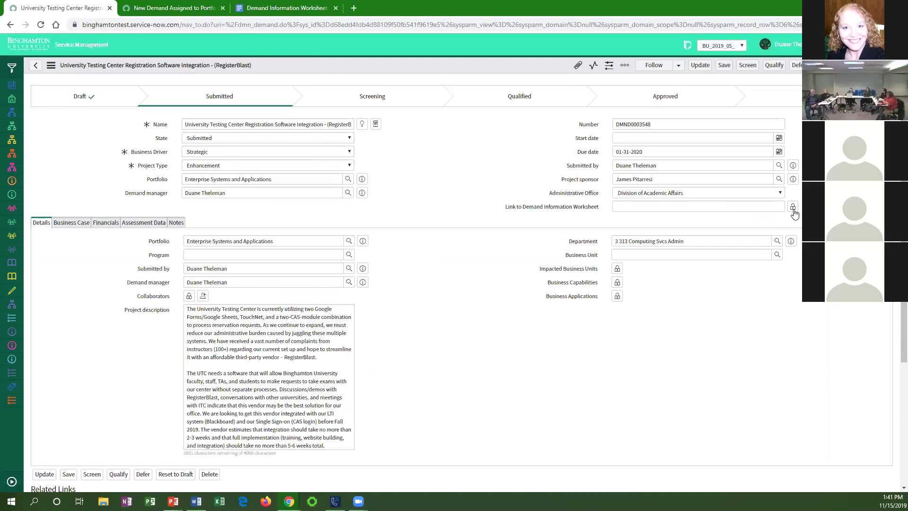
pyautogui.click(739, 208)
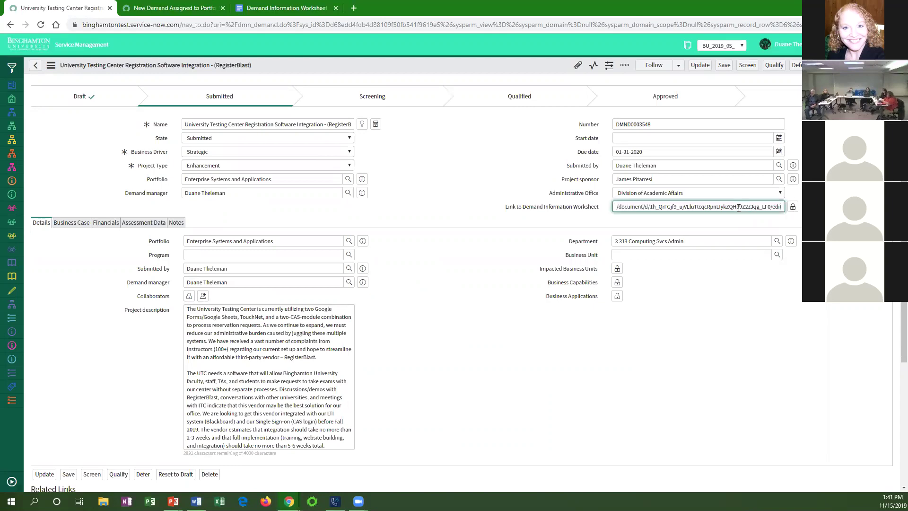
pyautogui.click(776, 218)
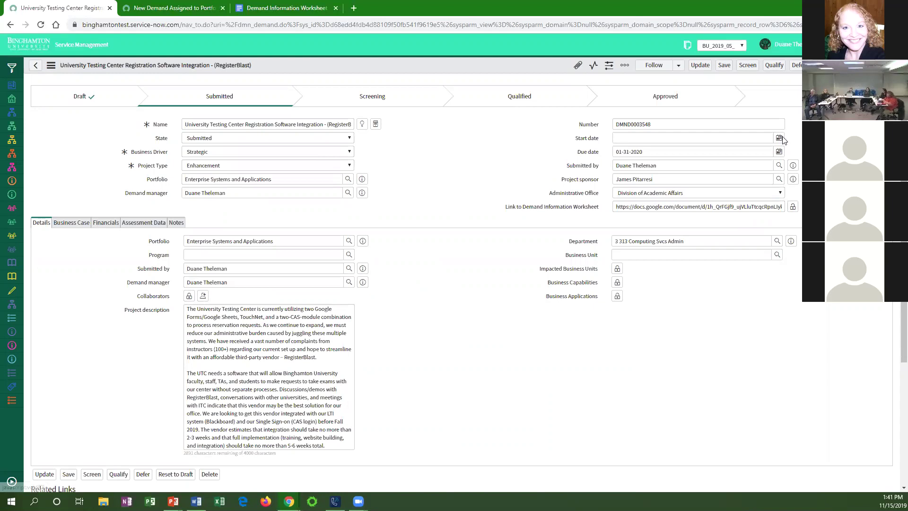
pyautogui.click(724, 66)
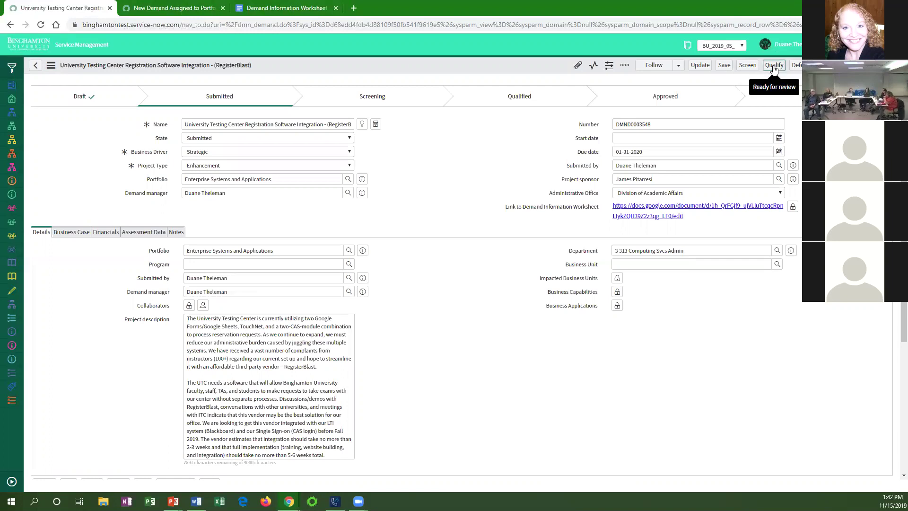
# Qualify and approve the demand, create a project from it, and open PRJ0025223.
pyautogui.click(773, 66)
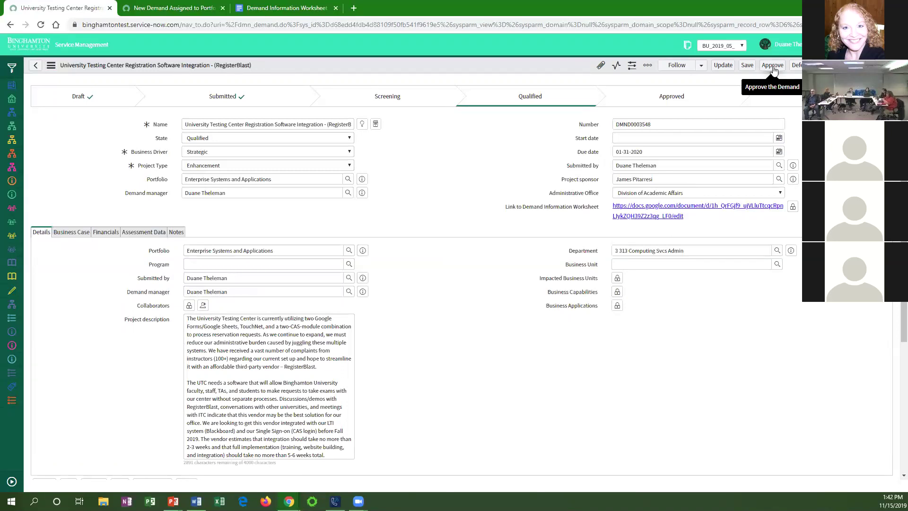
pyautogui.click(772, 68)
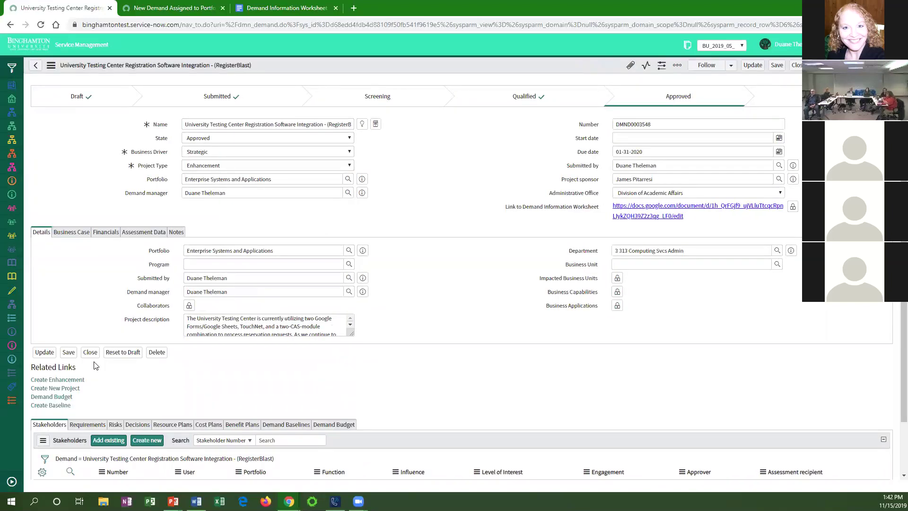
pyautogui.click(68, 379)
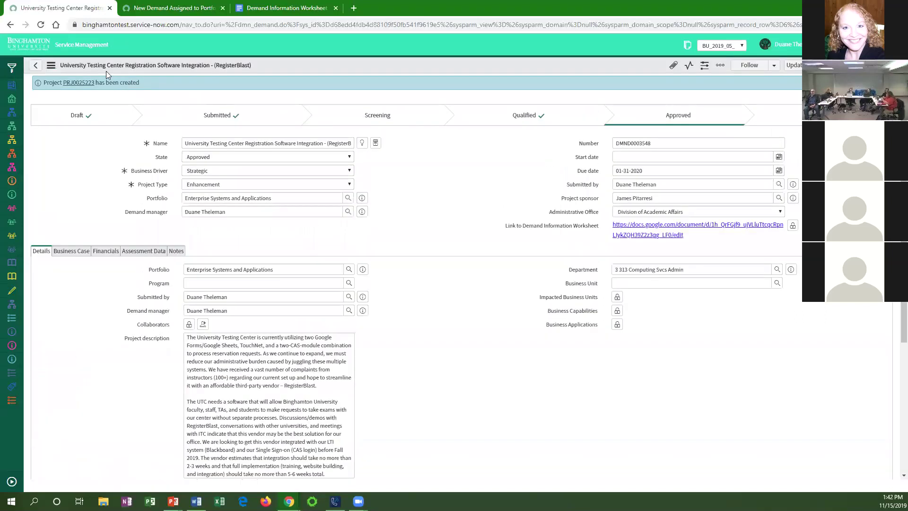
pyautogui.click(79, 84)
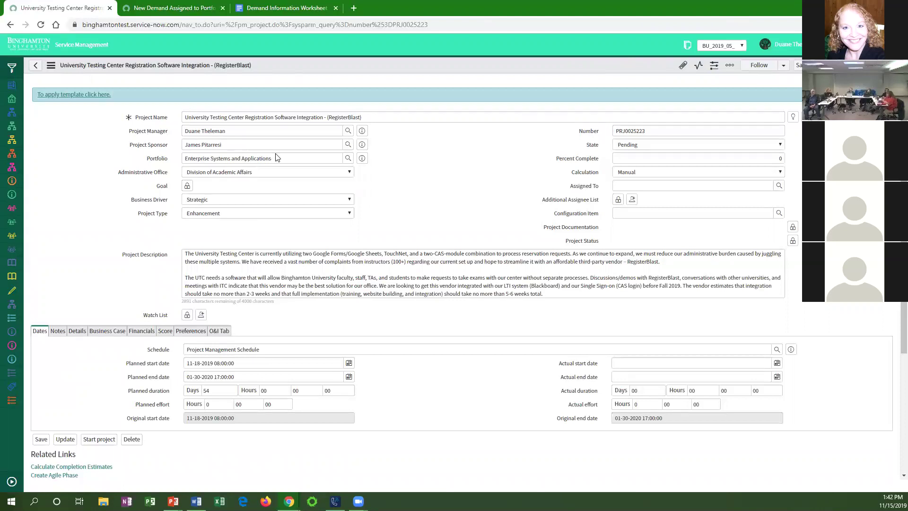
# Replace RegisterBlast's Project Manager with another staff member picked from the suggestions.
pyautogui.tripleClick(194, 131)
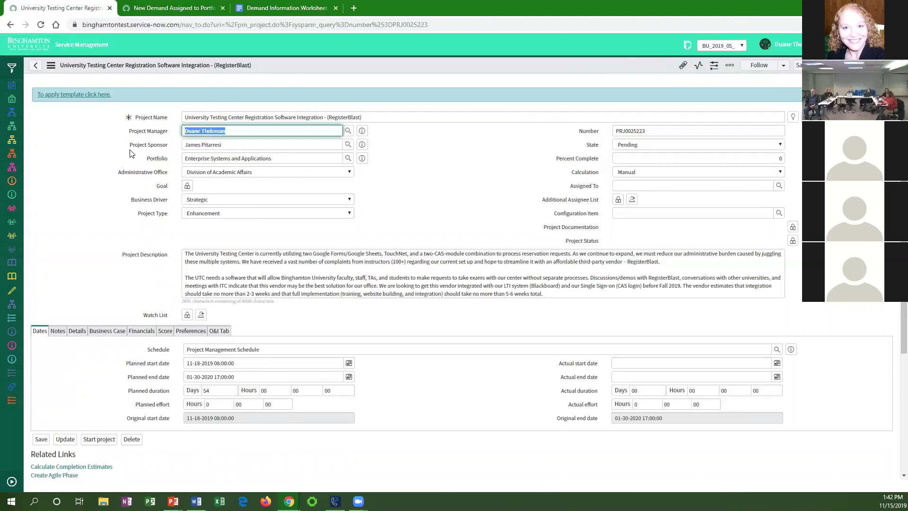
pyautogui.write('lisa sm')
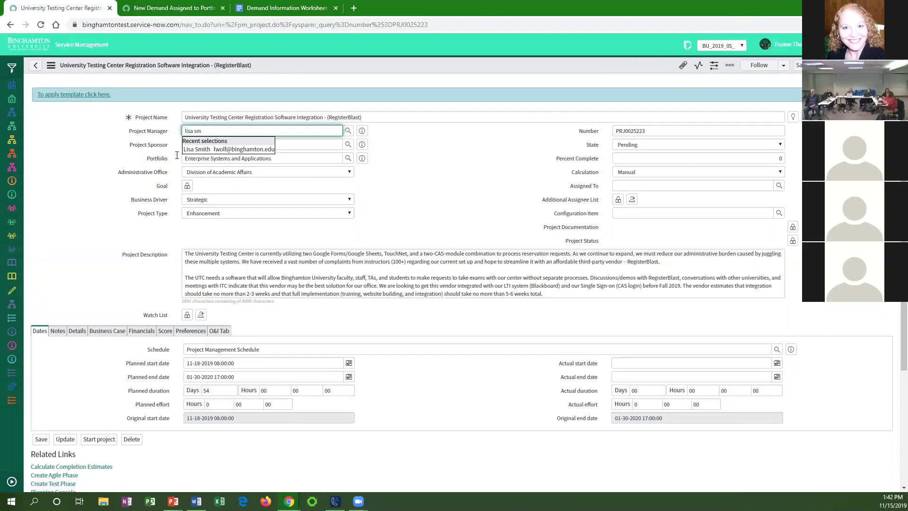
pyautogui.click(195, 149)
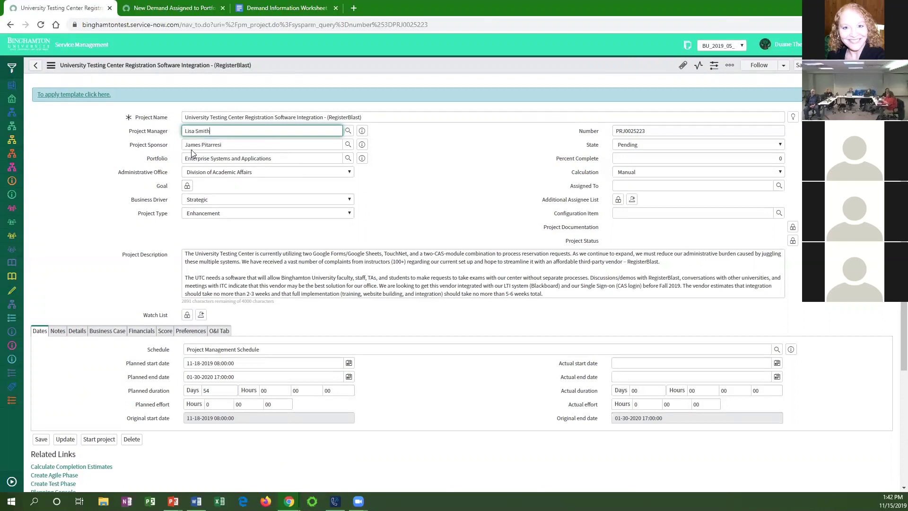
# Set the project Goal to Student Success from the lookup and lock the field.
pyautogui.click(188, 188)
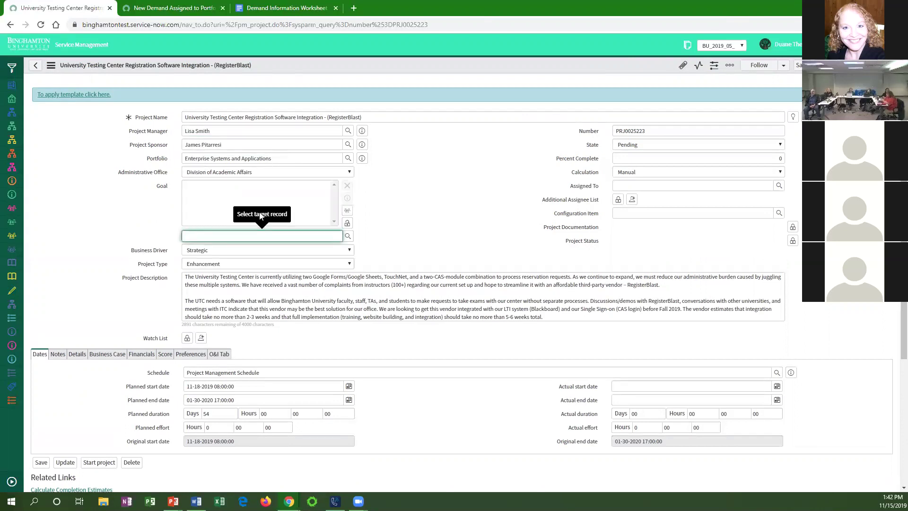
pyautogui.click(347, 236)
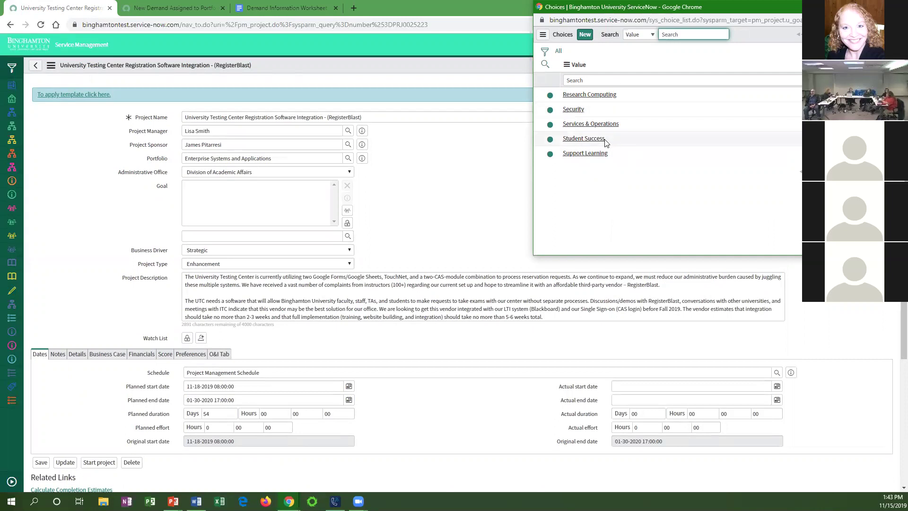
pyautogui.click(583, 139)
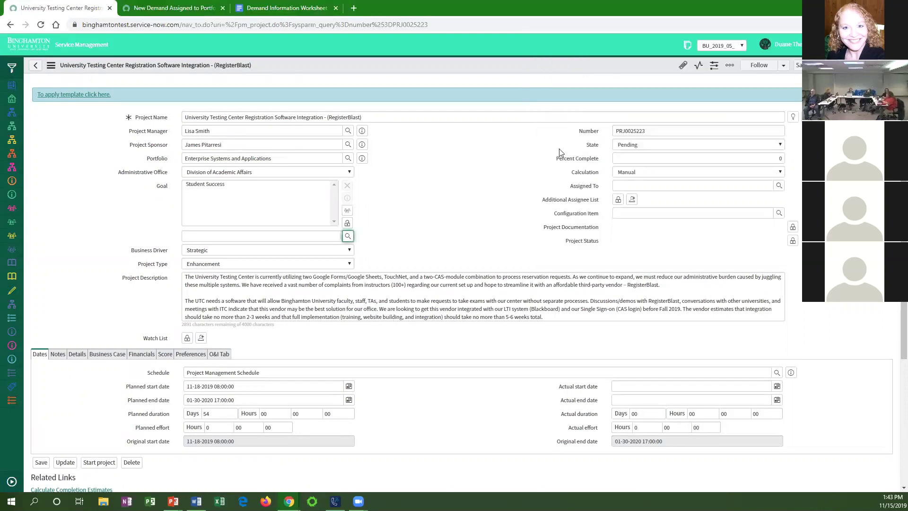
pyautogui.click(414, 214)
pyautogui.click(347, 223)
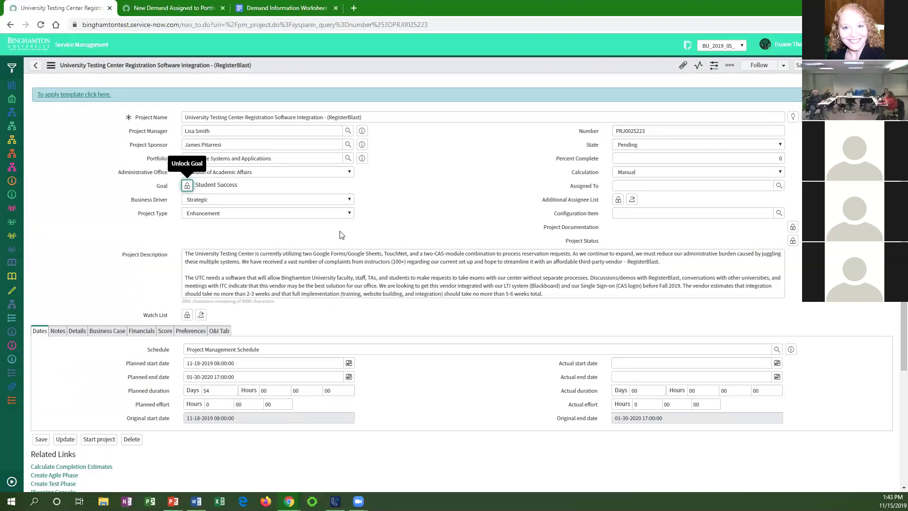
pyautogui.click(639, 187)
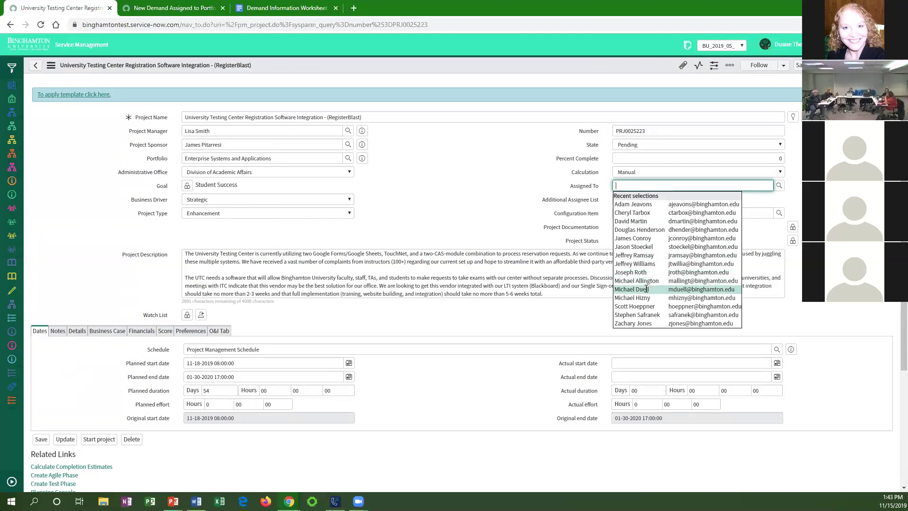
# Assign the project to a recent colleague and add another colleague as an additional assignee.
pyautogui.click(646, 288)
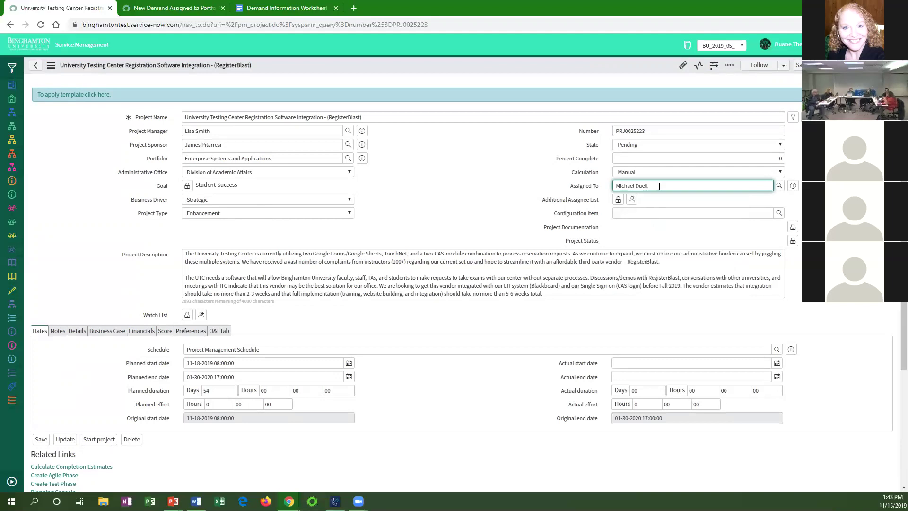
pyautogui.click(618, 199)
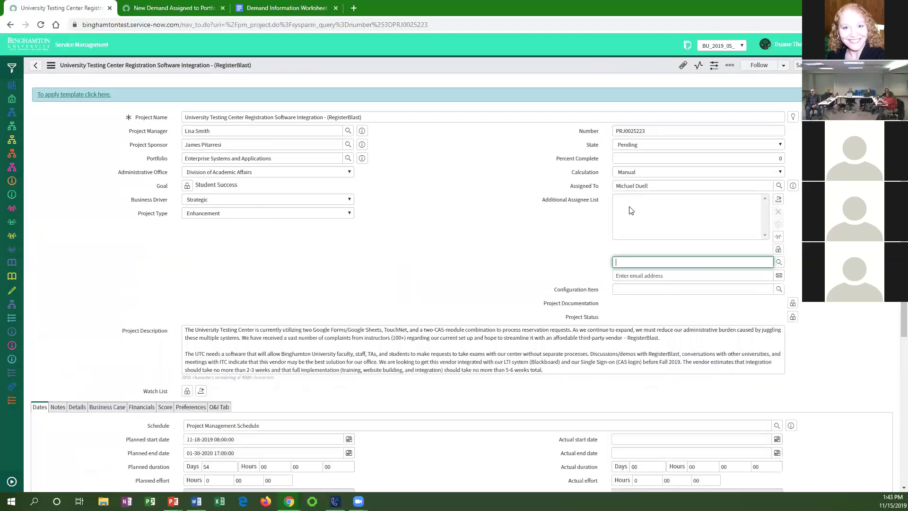
pyautogui.write('mich')
pyautogui.click(660, 286)
# Add an external e-mail address to the Additional Assignee List.
pyautogui.click(659, 275)
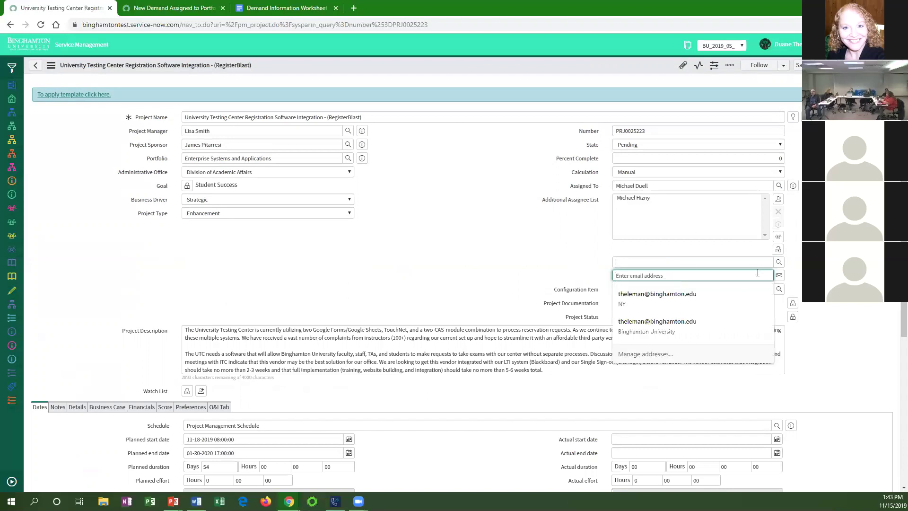
pyautogui.click(726, 282)
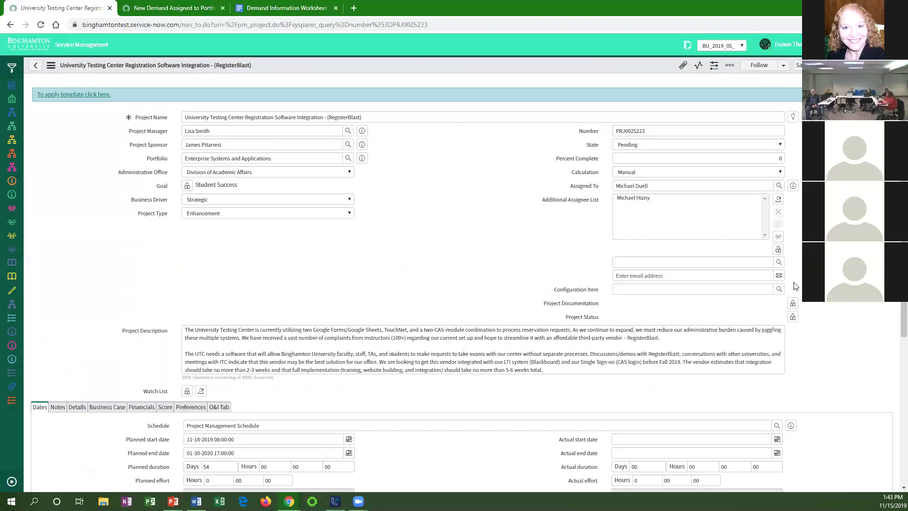
pyautogui.click(666, 277)
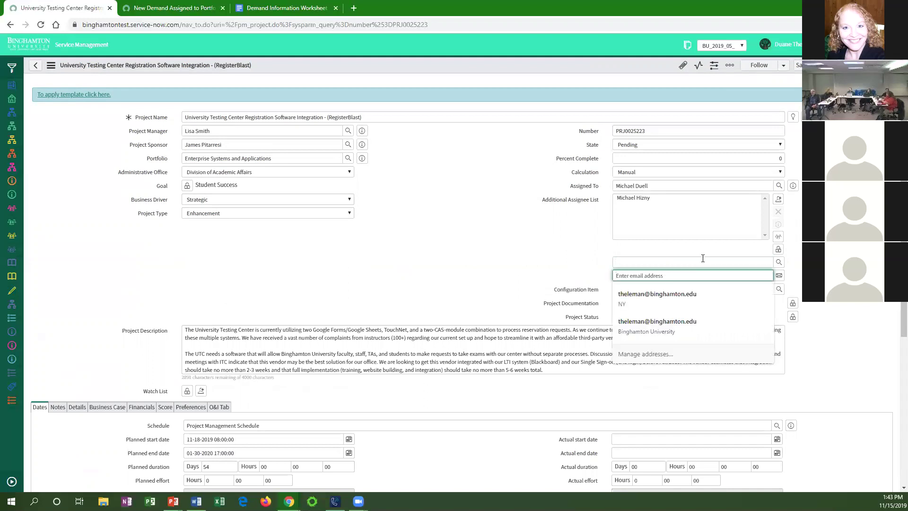
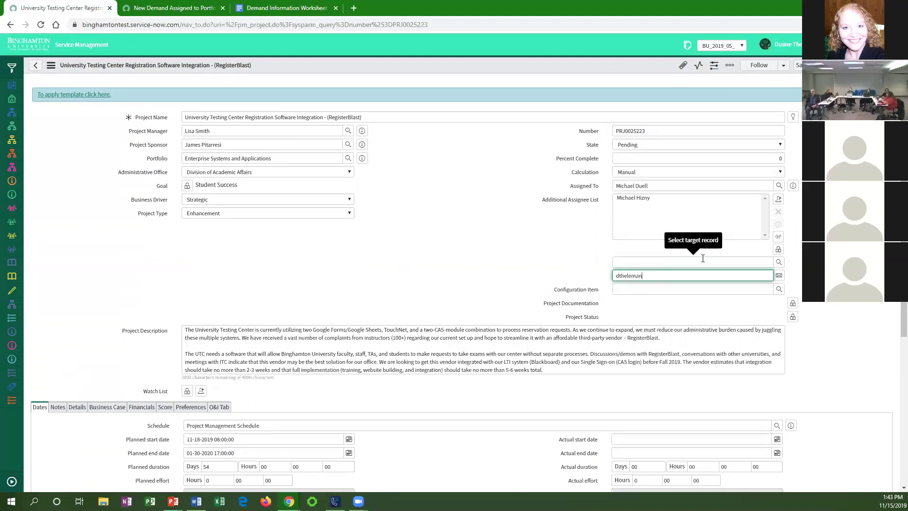
pyautogui.press('Return')
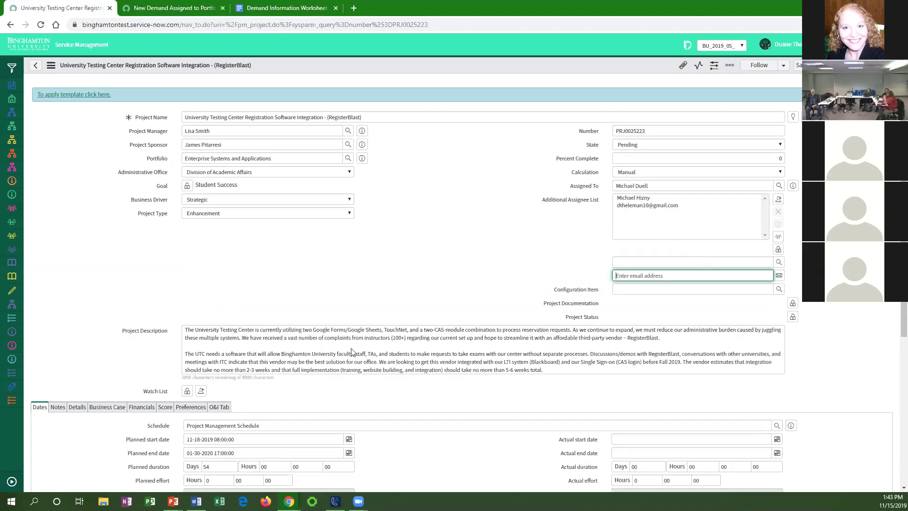
pyautogui.click(58, 407)
pyautogui.click(220, 449)
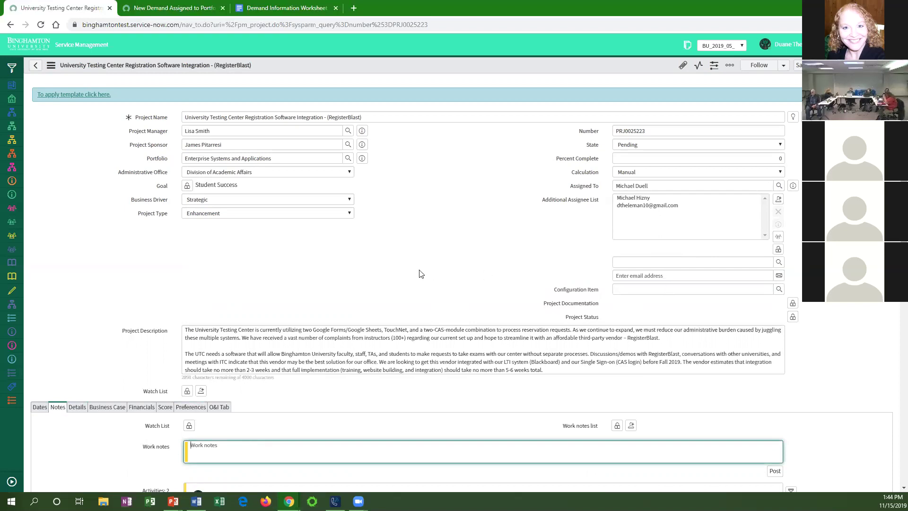
# Add yourself to the project's Watch List, then bring back the planned dates.
pyautogui.scroll(-1, 420, 273)
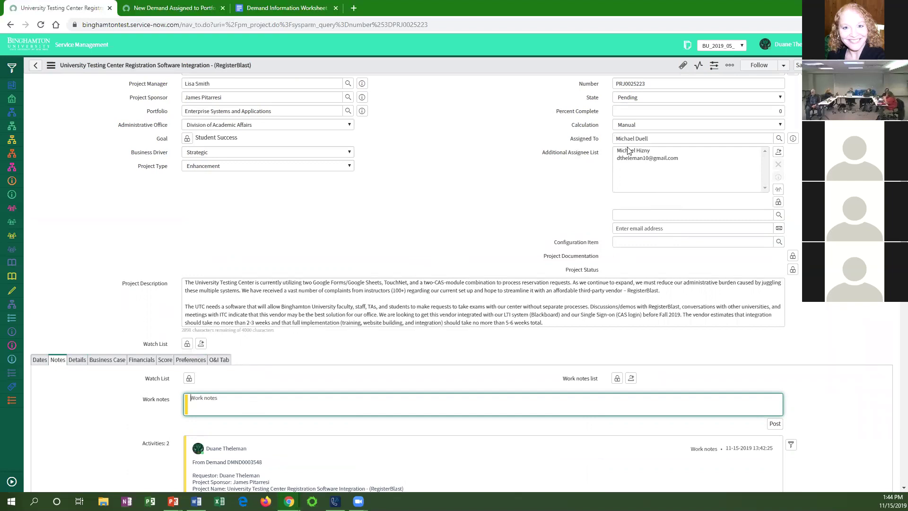
pyautogui.click(188, 343)
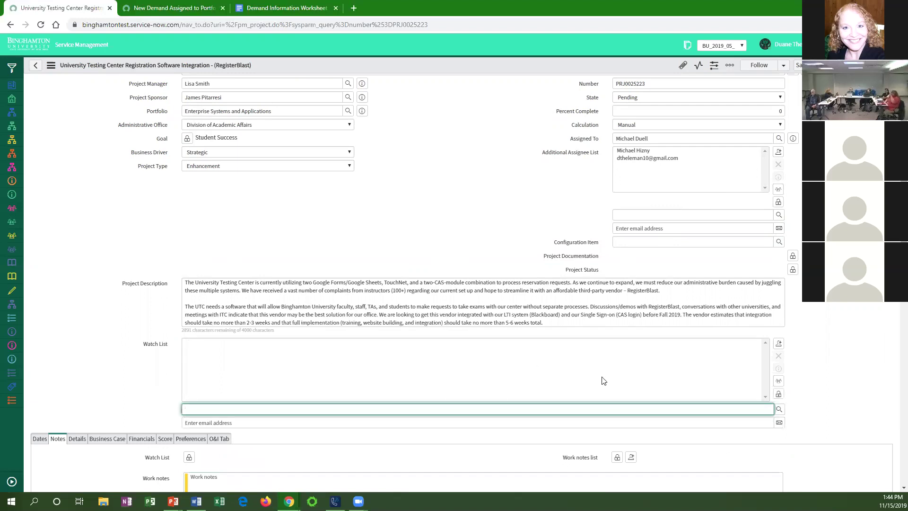
pyautogui.click(778, 393)
pyautogui.click(201, 343)
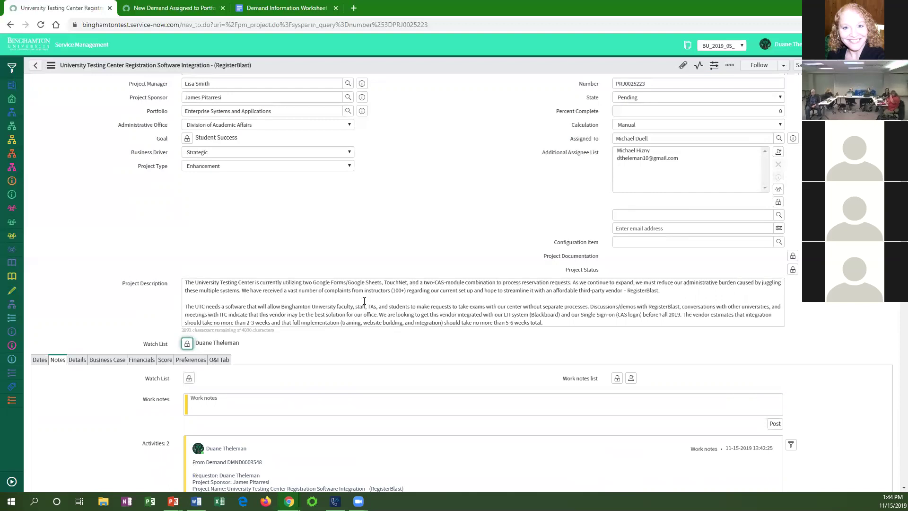
pyautogui.scroll(2, 487, 218)
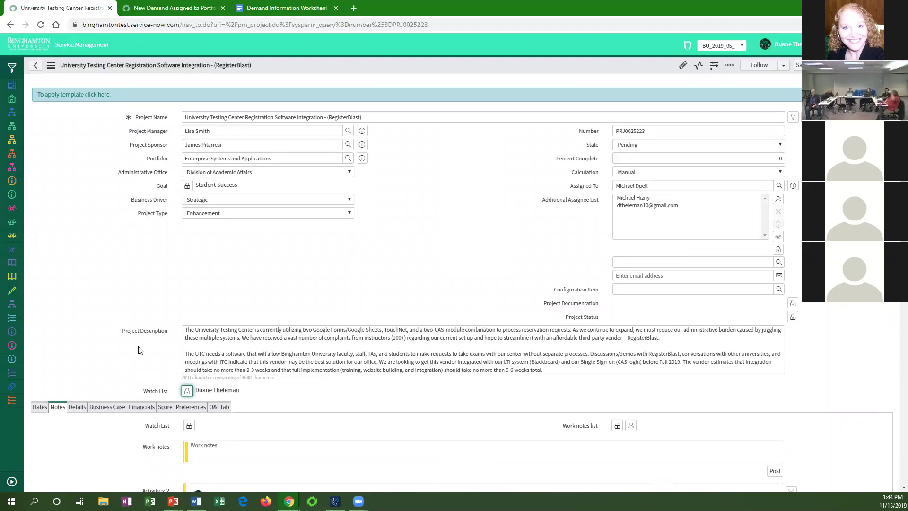
pyautogui.scroll(-1, 140, 350)
pyautogui.click(40, 360)
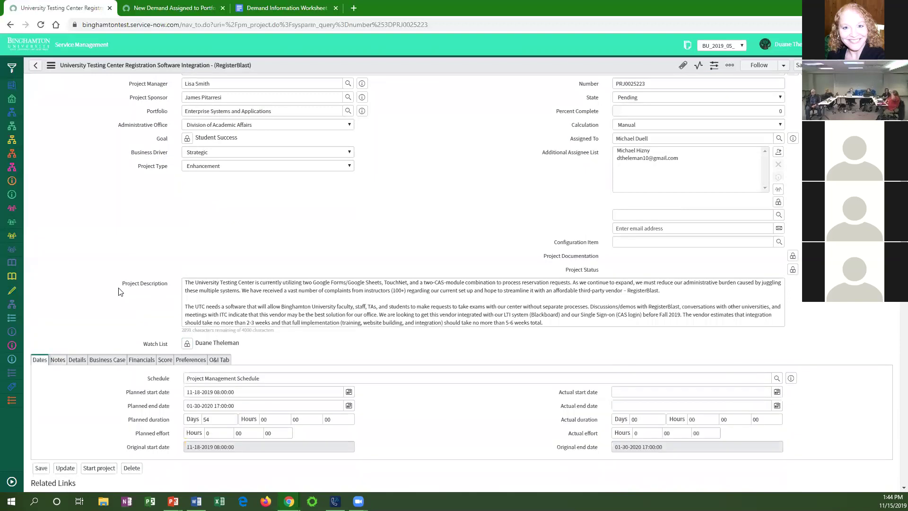
# Review the Risks, Issues, Decisions, Actions and Project Change Requests lists, which show no records.
pyautogui.scroll(-5, 189, 286)
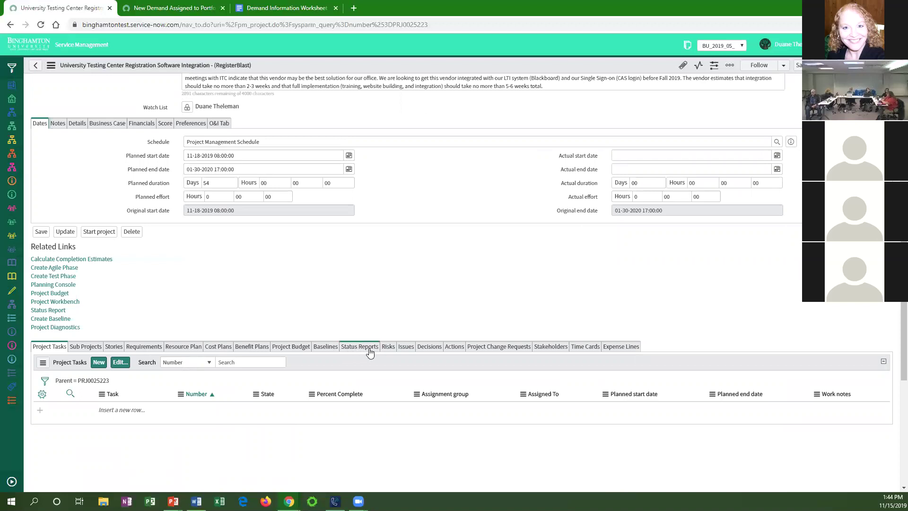
pyautogui.click(388, 349)
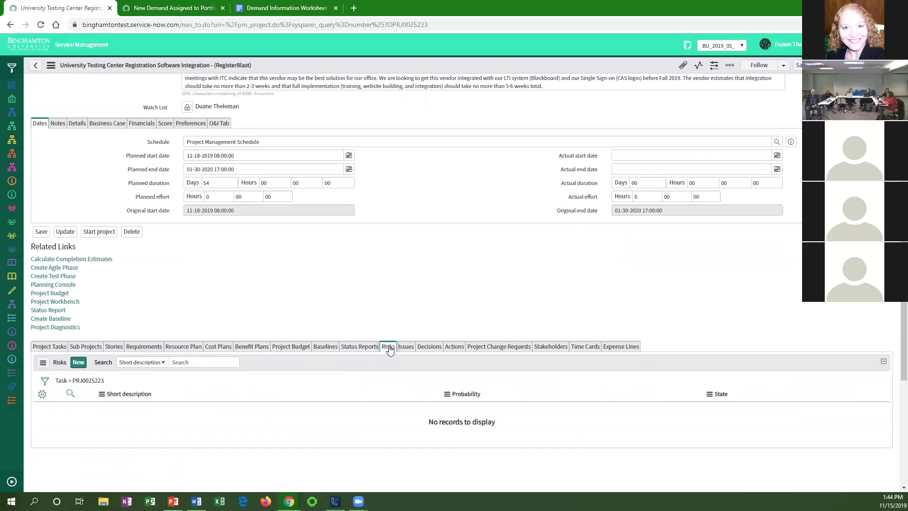
pyautogui.click(407, 349)
pyautogui.click(424, 349)
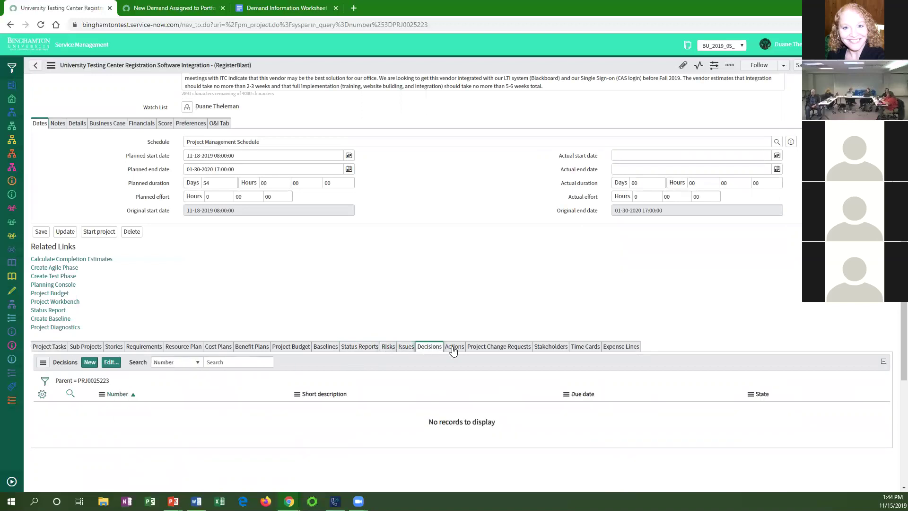
pyautogui.click(454, 349)
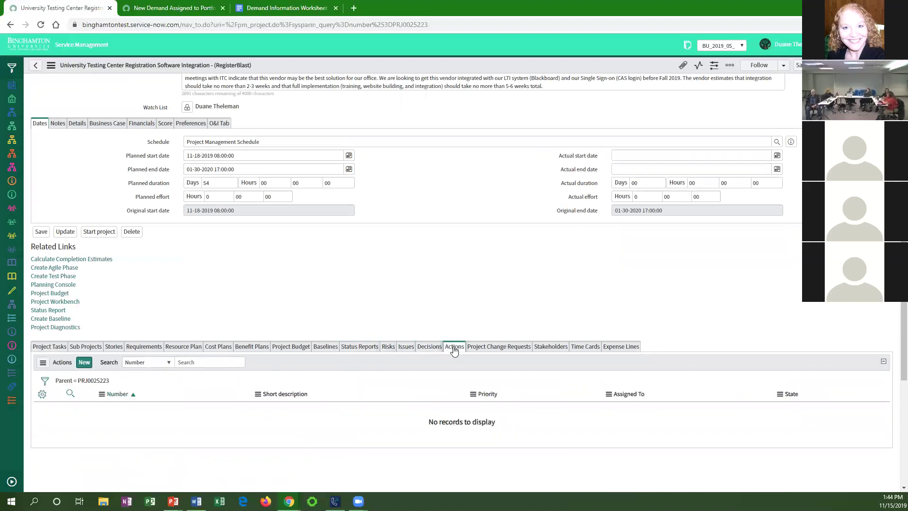
pyautogui.click(505, 347)
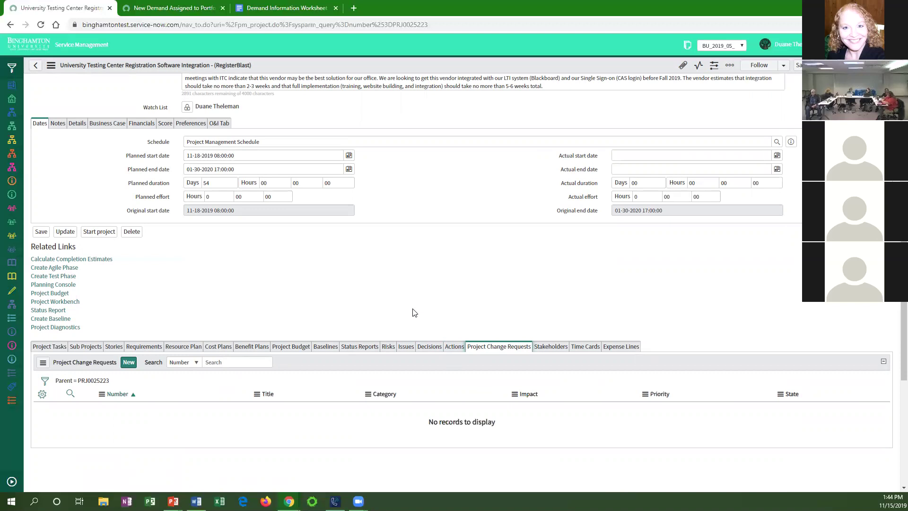
pyautogui.scroll(4, 414, 312)
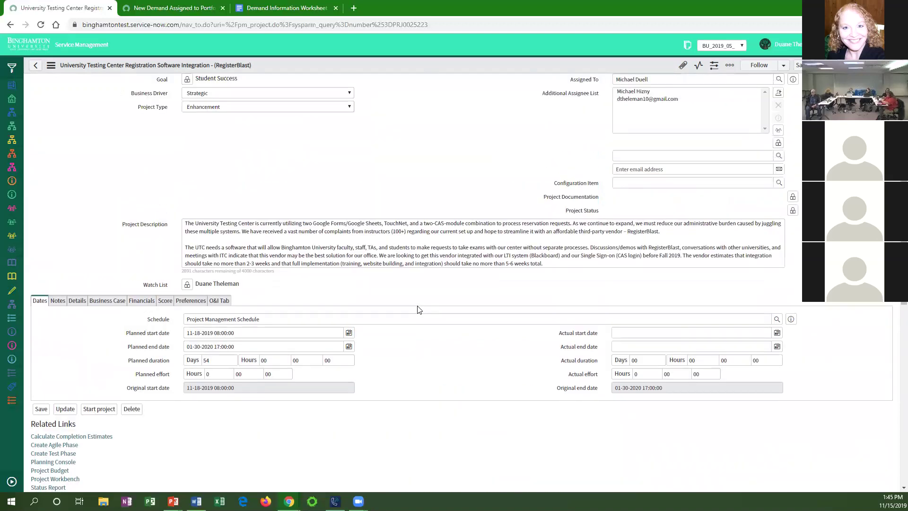
# Switch to the New Demand Assigned to Portfolio tab and select the URL path after the domain.
pyautogui.scroll(3, 418, 309)
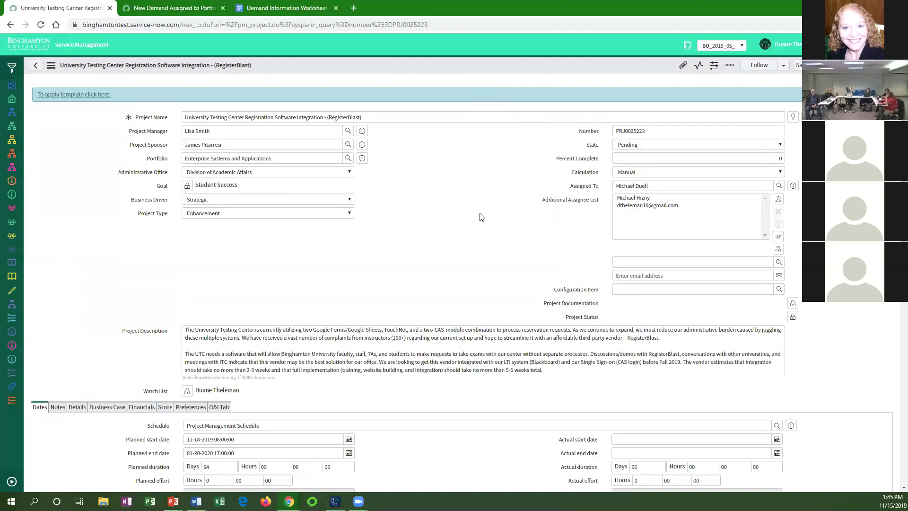
pyautogui.scroll(-1, 478, 213)
pyautogui.scroll(1, 479, 213)
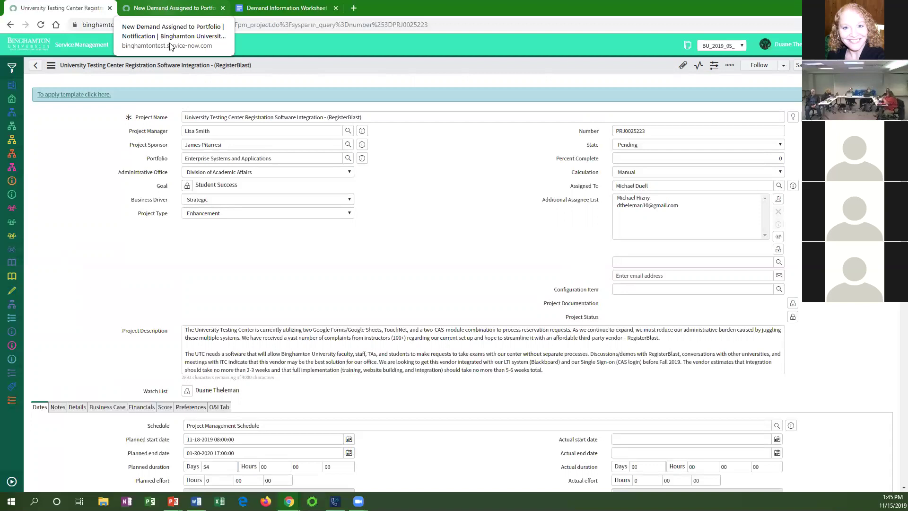
pyautogui.click(165, 9)
pyautogui.click(170, 24)
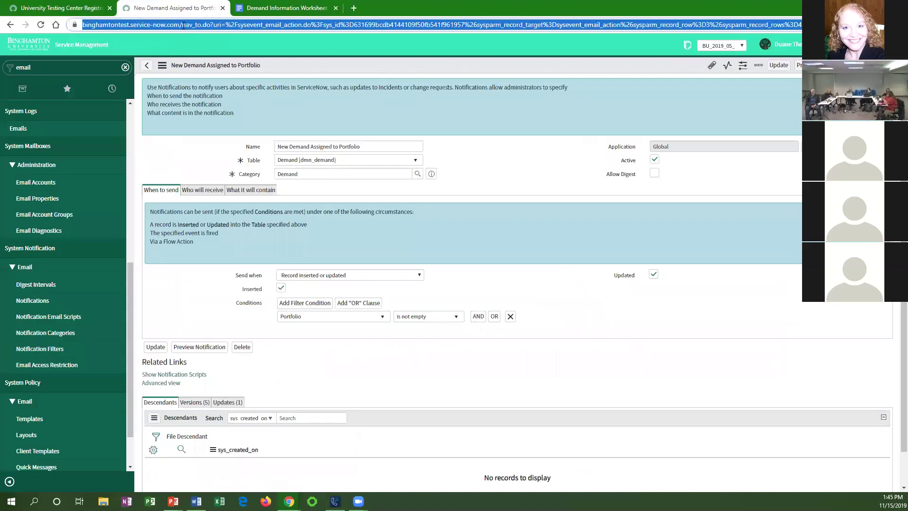
pyautogui.click(182, 24)
pyautogui.moveTo(286, 24); pyautogui.dragTo(842, 24)
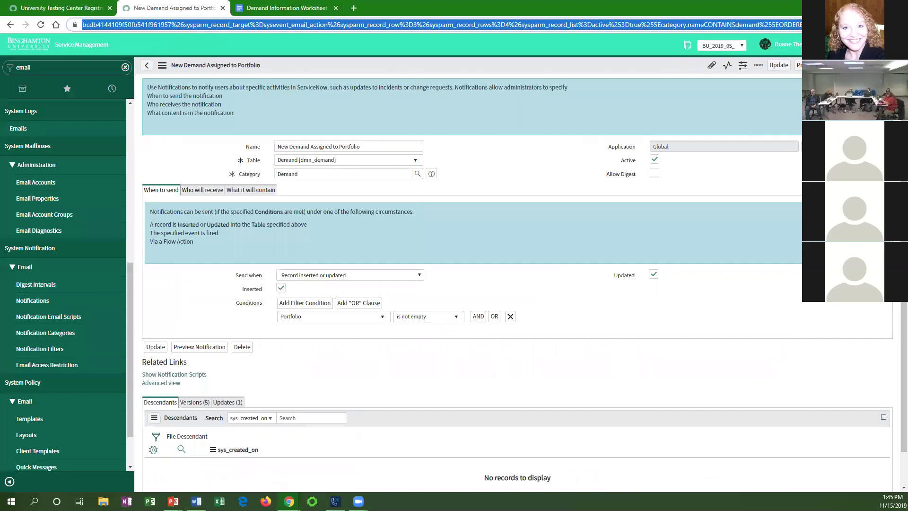
# Load the /sp service portal and open the ITS Project Request form under Get Help.
pyautogui.write('sp')
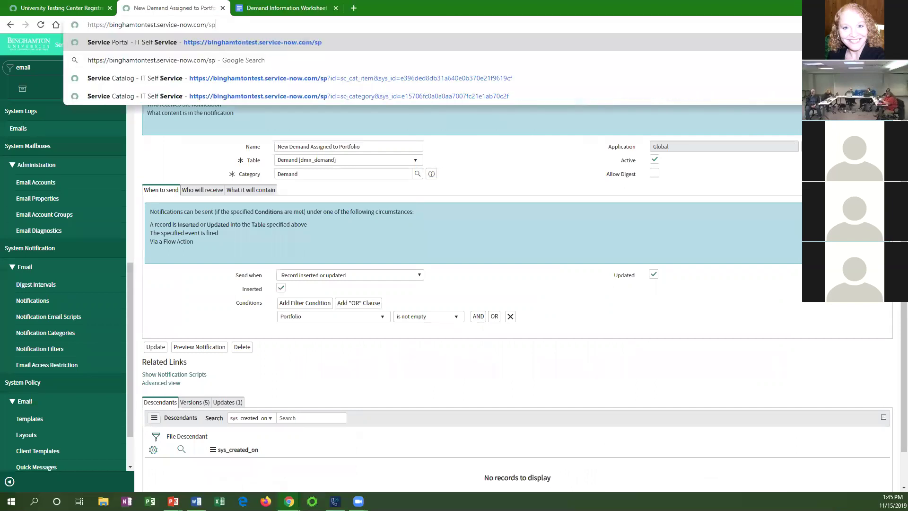
pyautogui.press('Return')
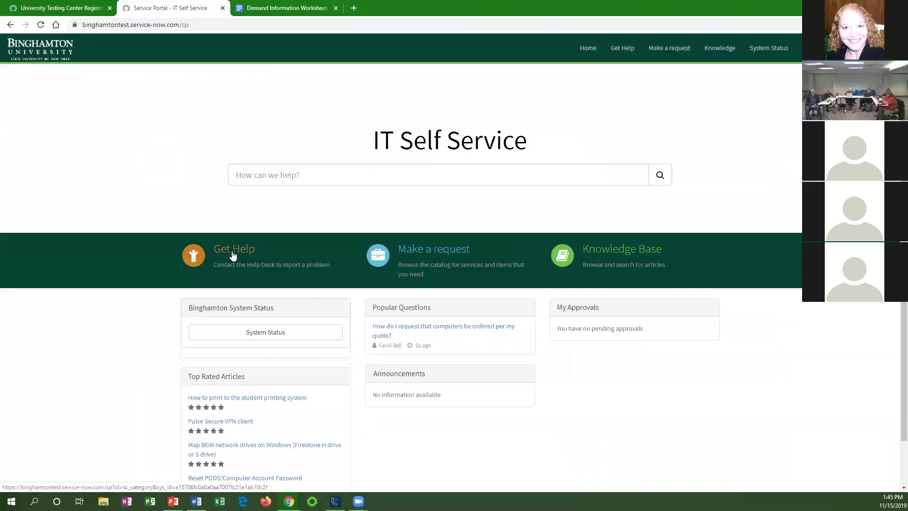
pyautogui.click(233, 251)
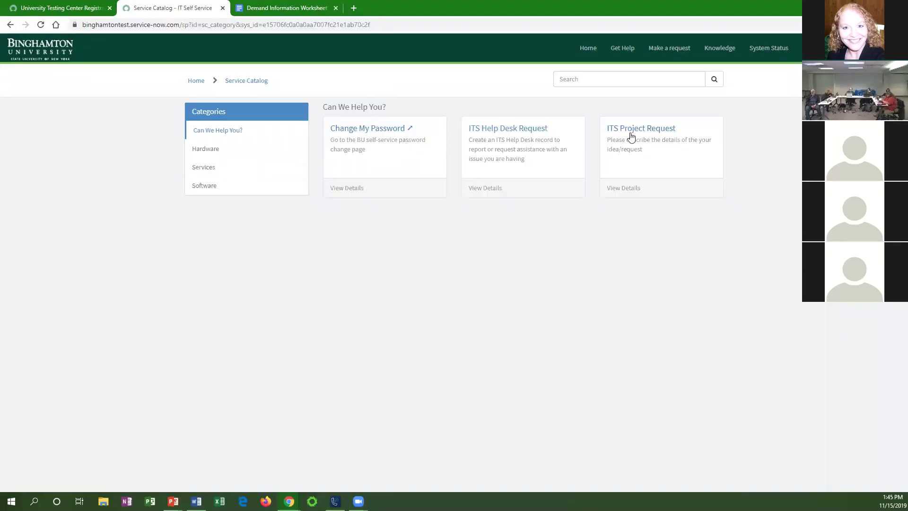
pyautogui.click(645, 131)
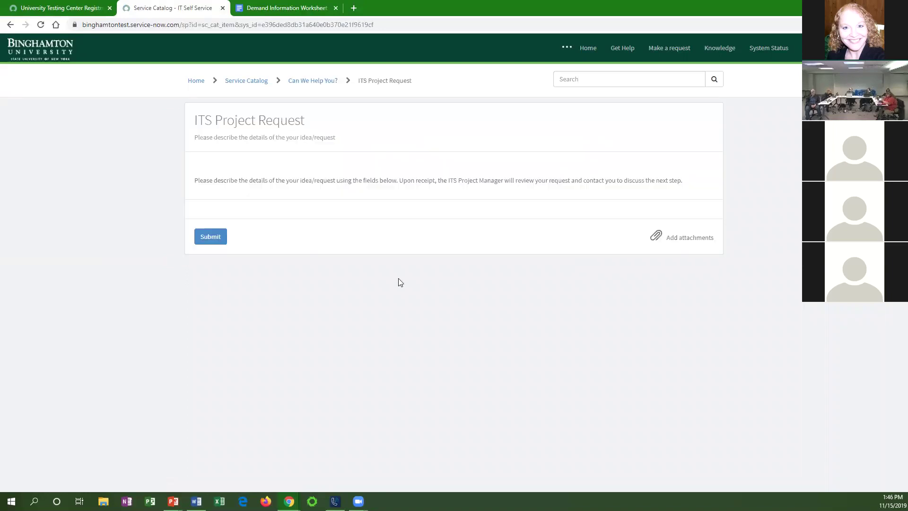
# Set departmental funding to Yes, then to No, and return to the RegisterBlast project.
pyautogui.scroll(-7, 359, 279)
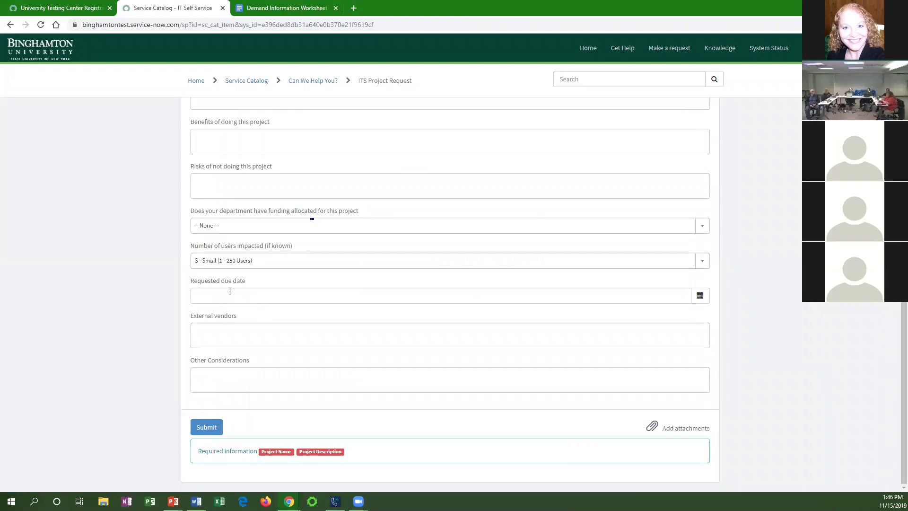
pyautogui.click(228, 229)
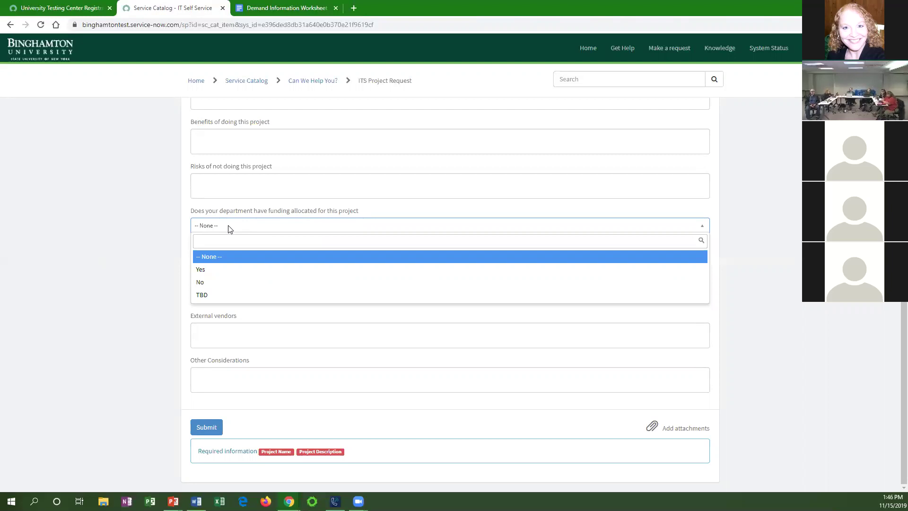
pyautogui.click(227, 268)
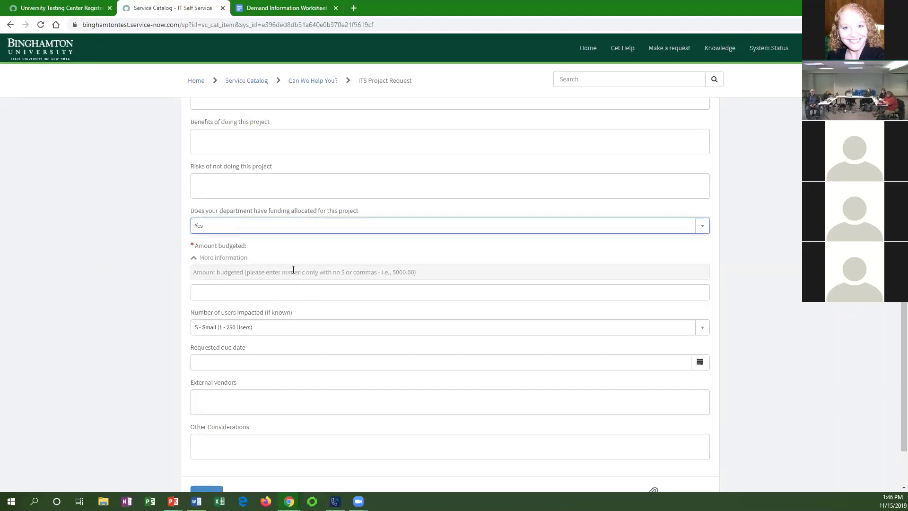
pyautogui.click(239, 234)
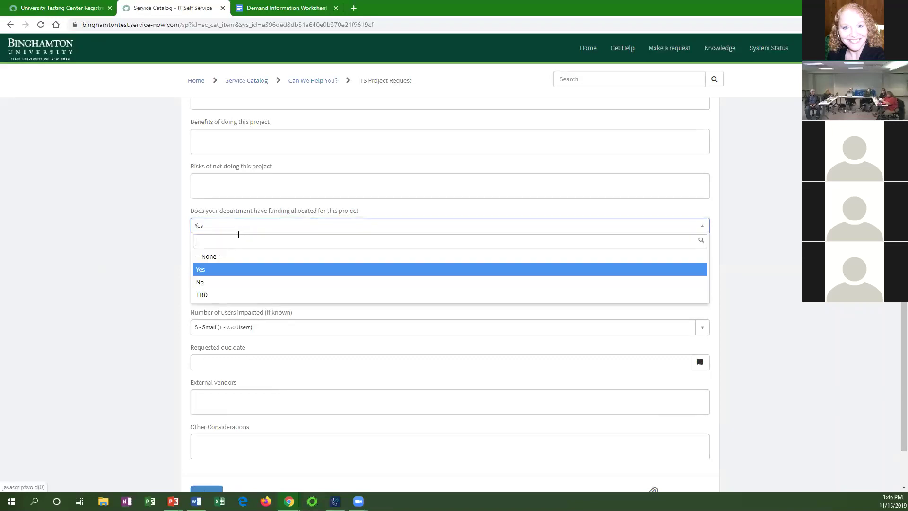
pyautogui.click(231, 282)
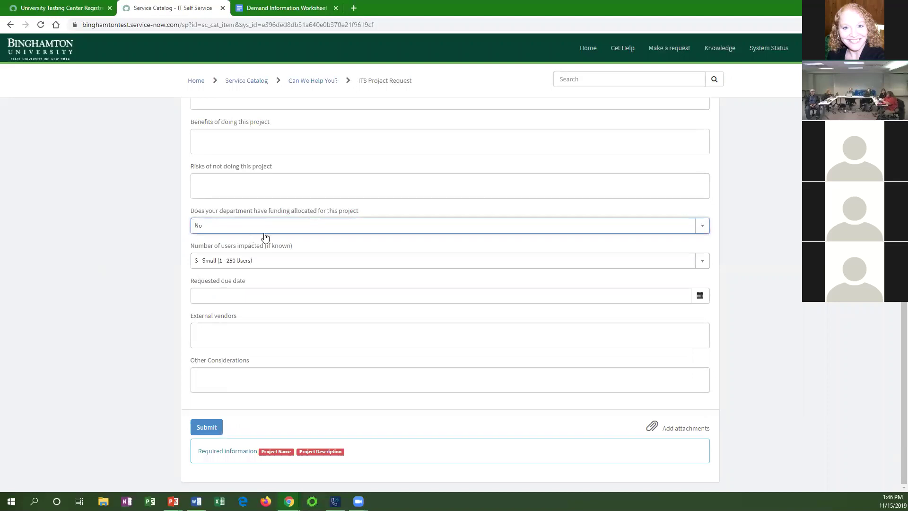
pyautogui.click(65, 9)
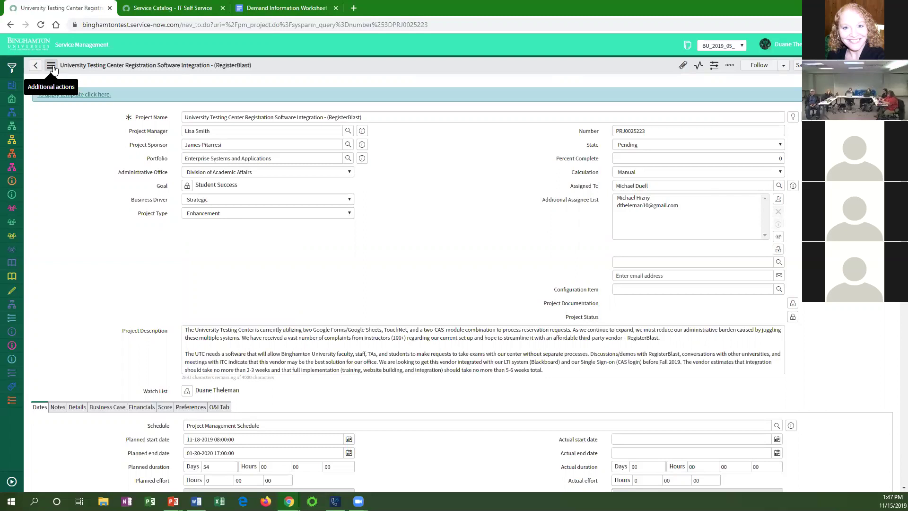
# Add a New Task under RegisterBlast in the Planning Console, then view the project Details.
pyautogui.scroll(-5, 97, 302)
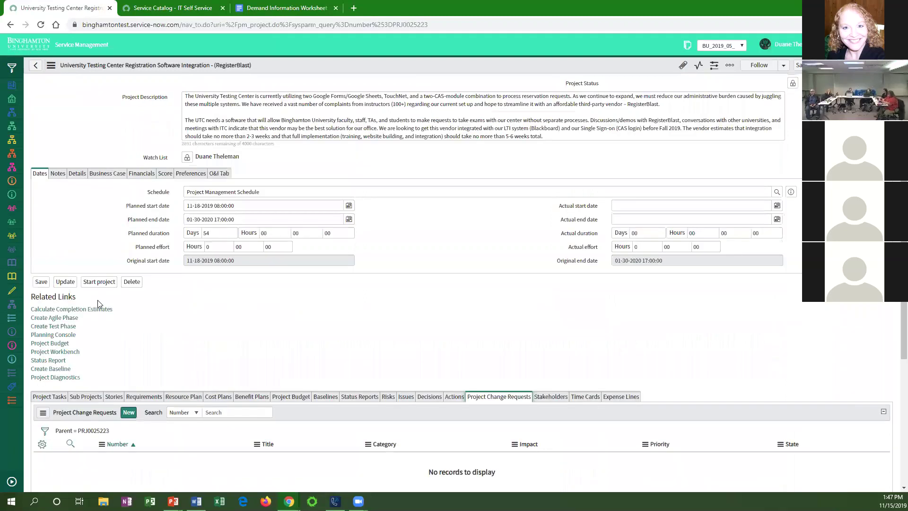
pyautogui.click(59, 333)
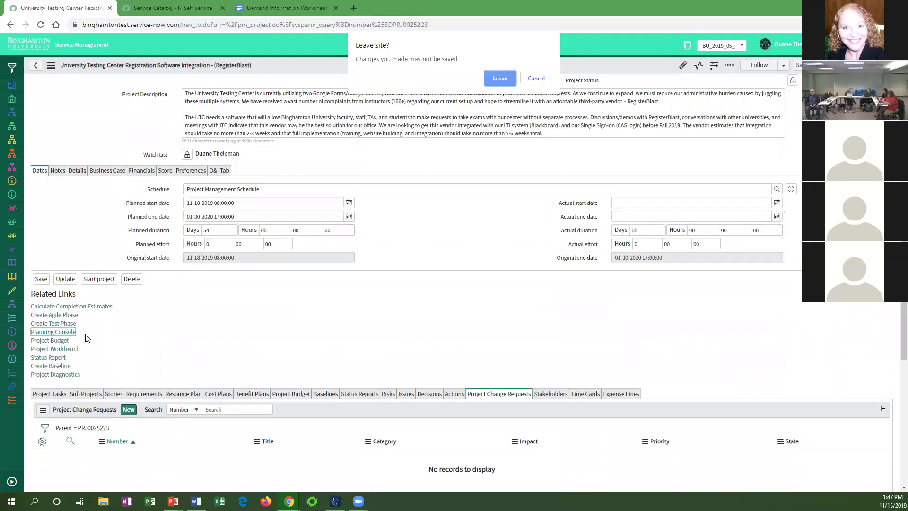
pyautogui.click(500, 78)
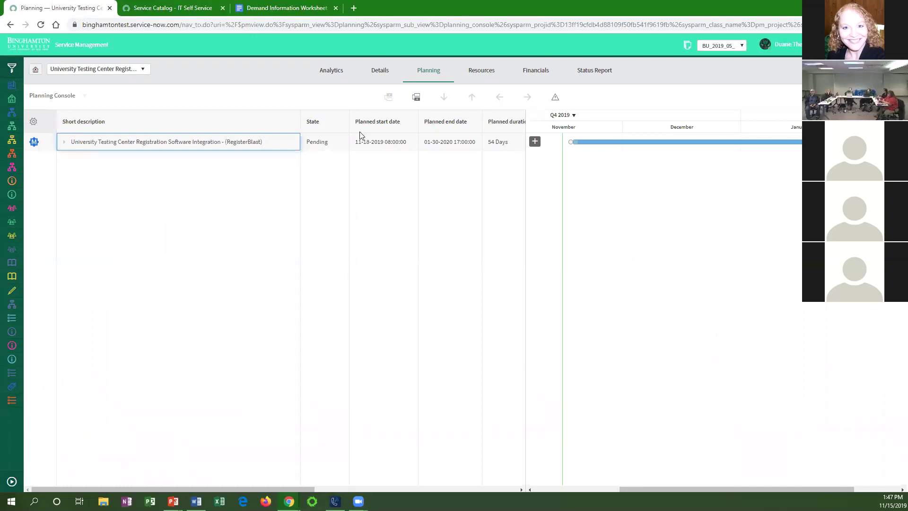
pyautogui.click(418, 96)
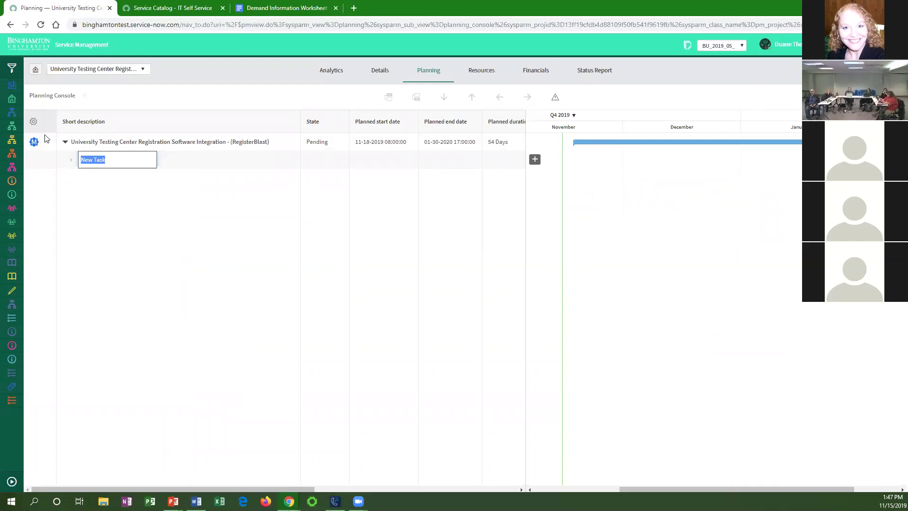
pyautogui.click(378, 70)
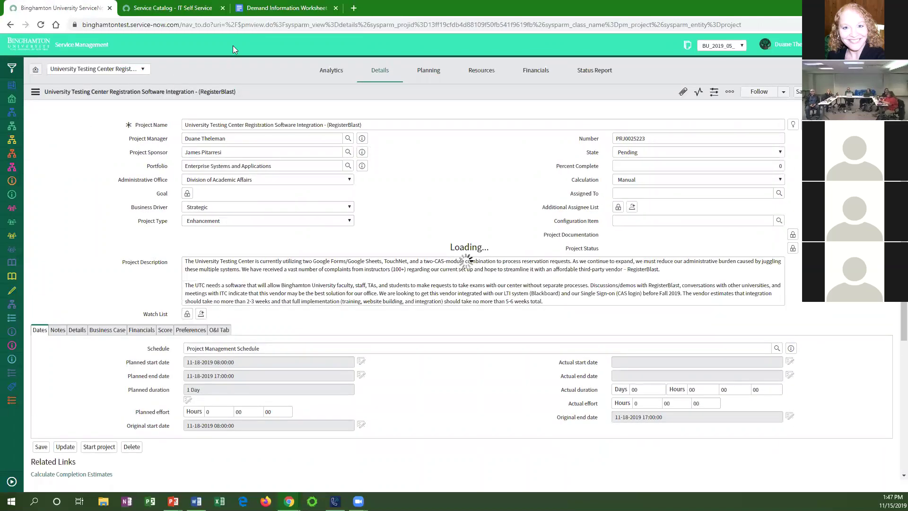
# Trim the browser URL back to the instance root and load the home page.
pyautogui.click(246, 25)
pyautogui.click(237, 25)
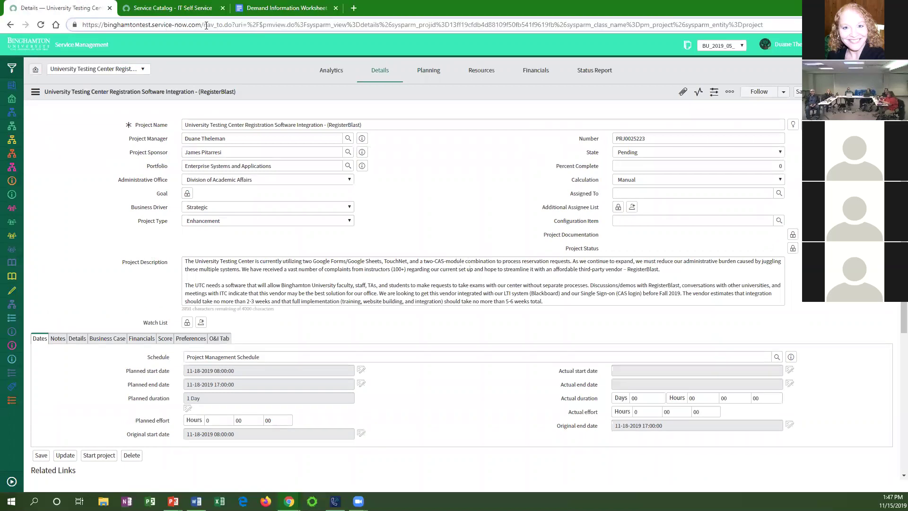
pyautogui.moveTo(205, 24); pyautogui.dragTo(763, 25)
pyautogui.press('BackSpace')
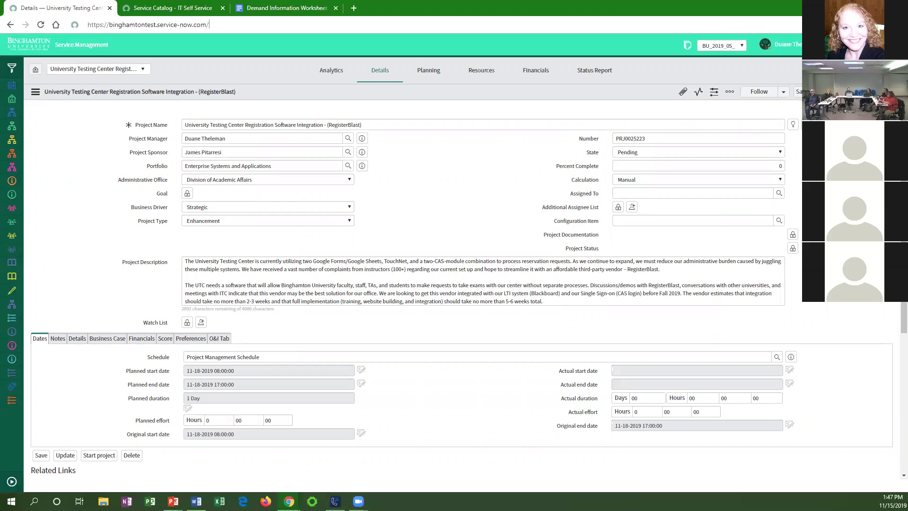
pyautogui.press('Return')
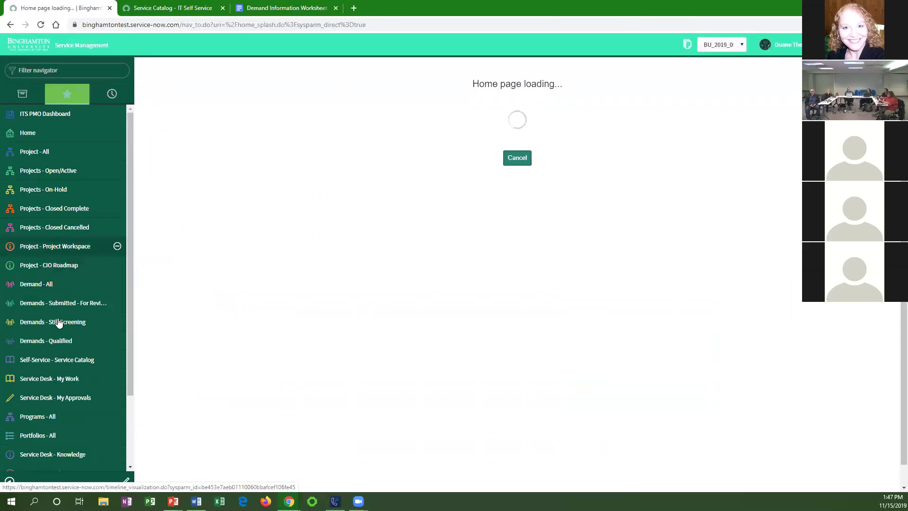
# Open Project - All from Demands - Qualified and open project PRJ0025223.
pyautogui.click(67, 300)
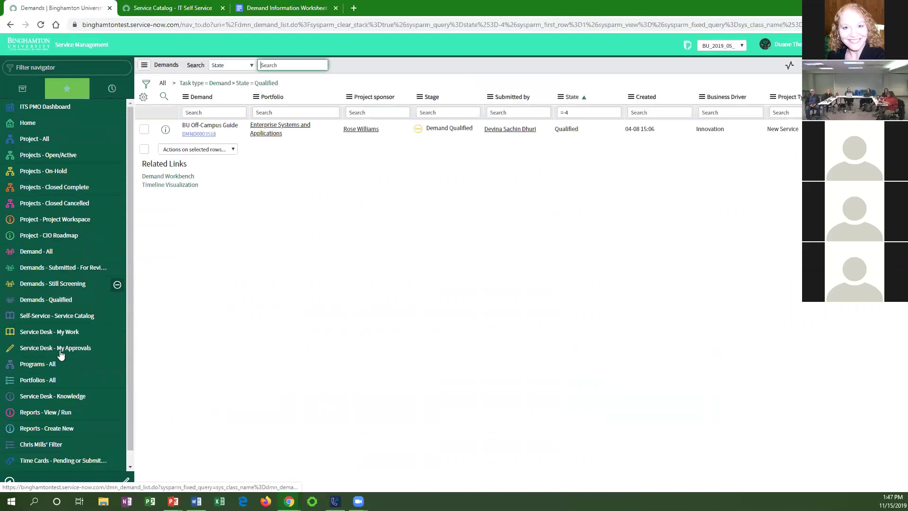
pyautogui.click(41, 138)
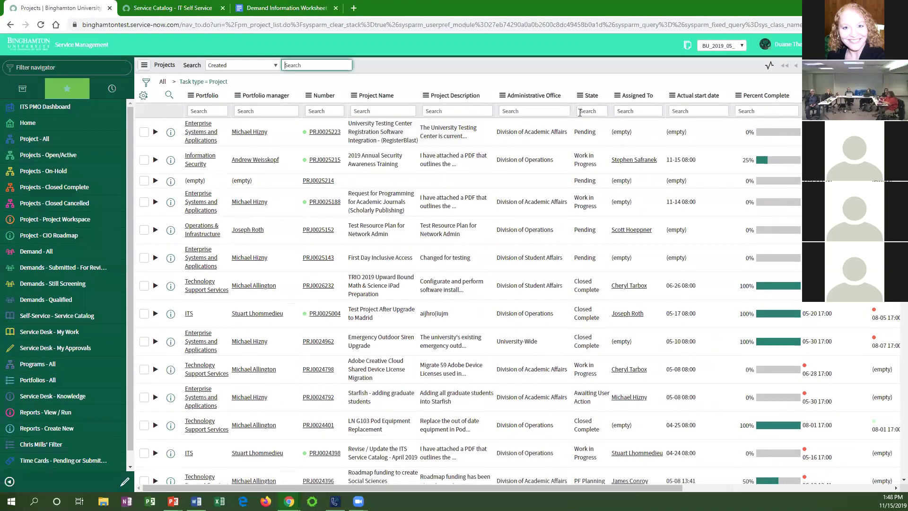
pyautogui.moveTo(631, 489); pyautogui.dragTo(732, 490)
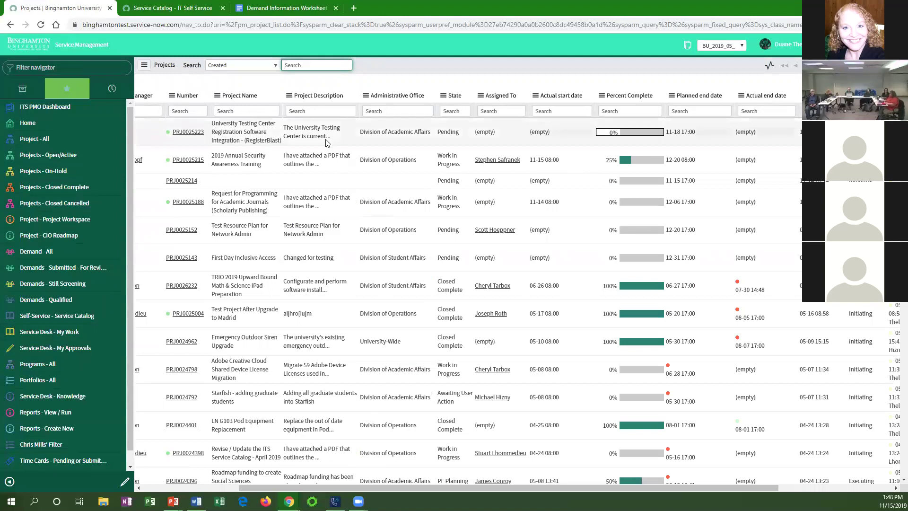
pyautogui.rightClick(452, 136)
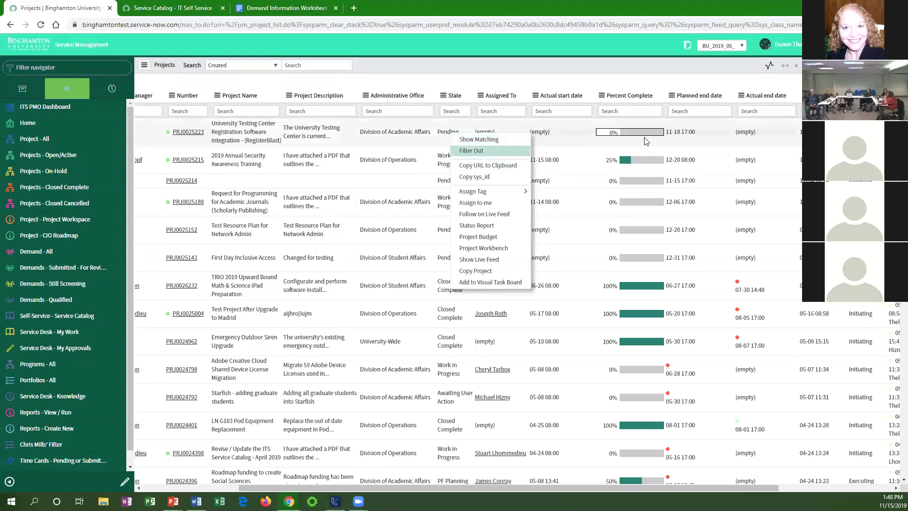
pyautogui.click(701, 139)
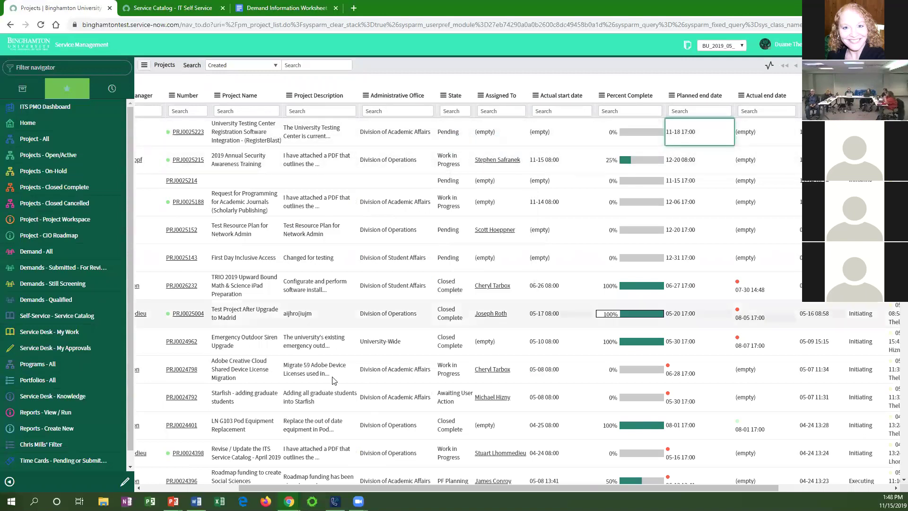
pyautogui.moveTo(279, 487); pyautogui.dragTo(177, 488)
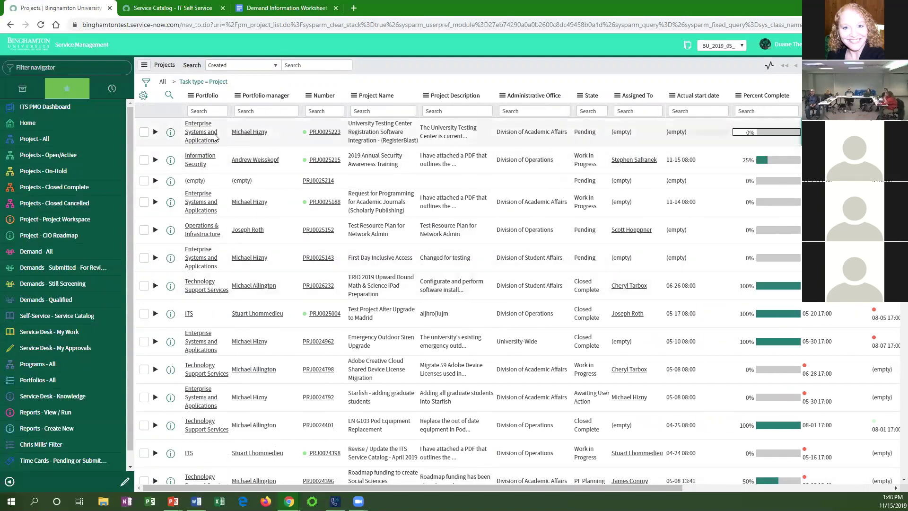
pyautogui.click(330, 135)
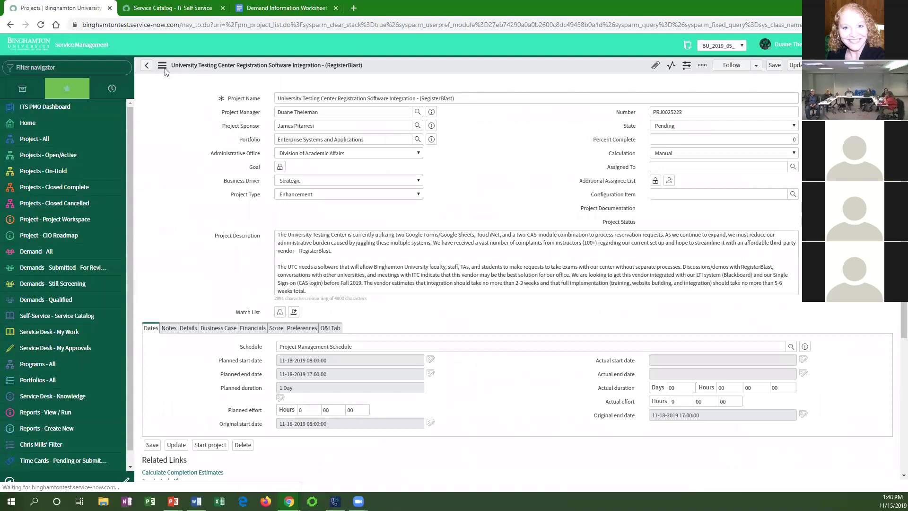
# Check the project's Export menu, then go back to the all-projects list.
pyautogui.click(162, 66)
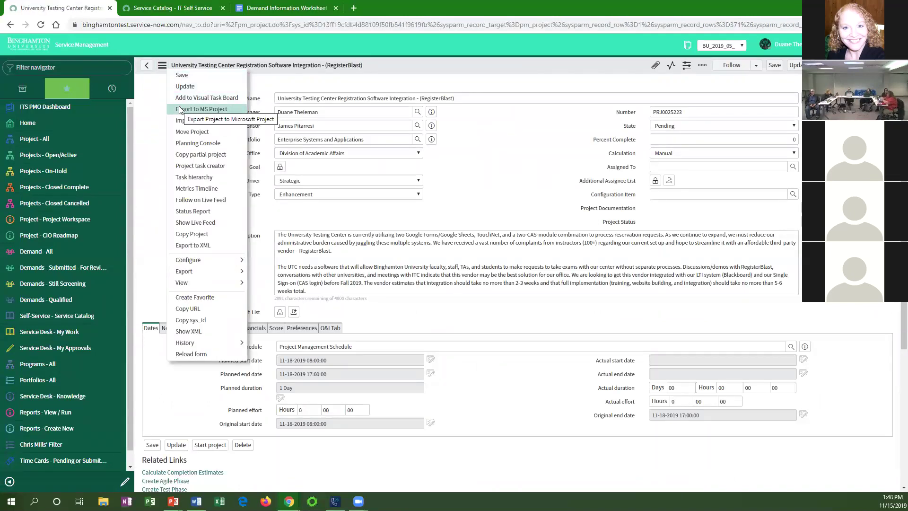
pyautogui.moveTo(197, 277)
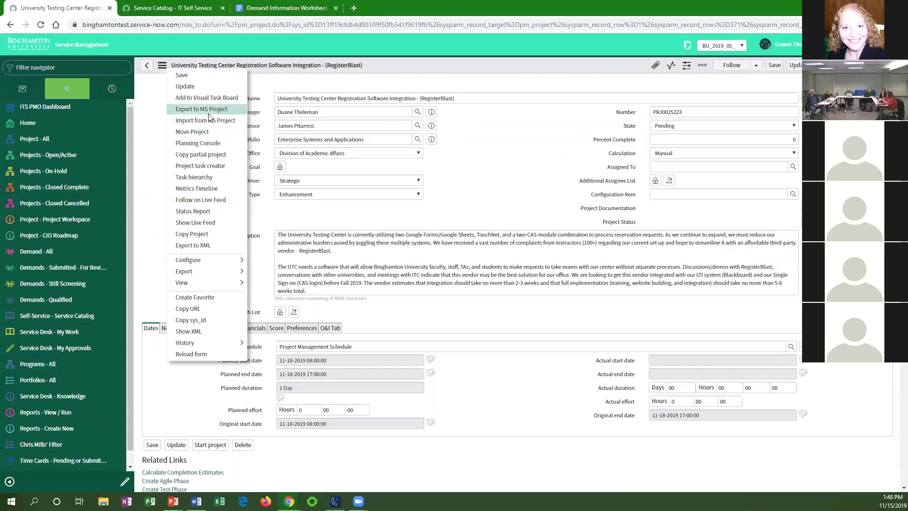
pyautogui.click(147, 68)
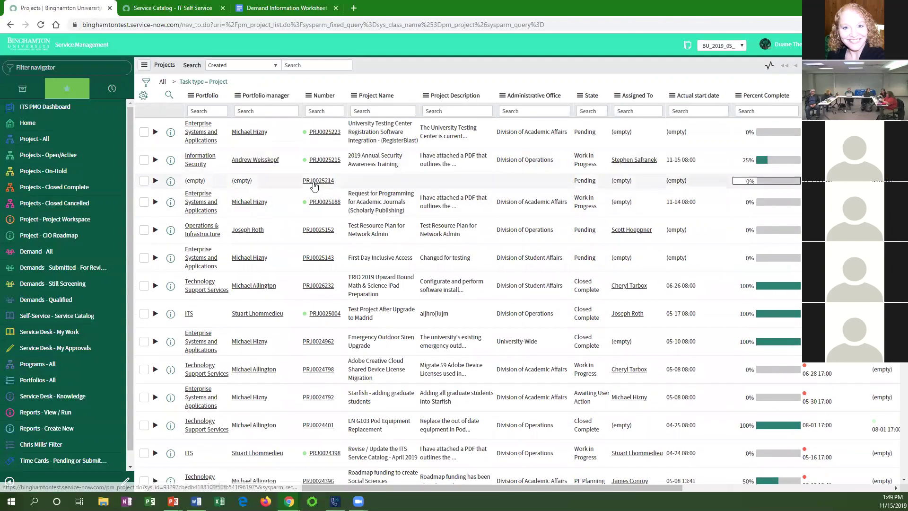
# Open project PRJ0025214 and enter a Project Name.
pyautogui.click(314, 183)
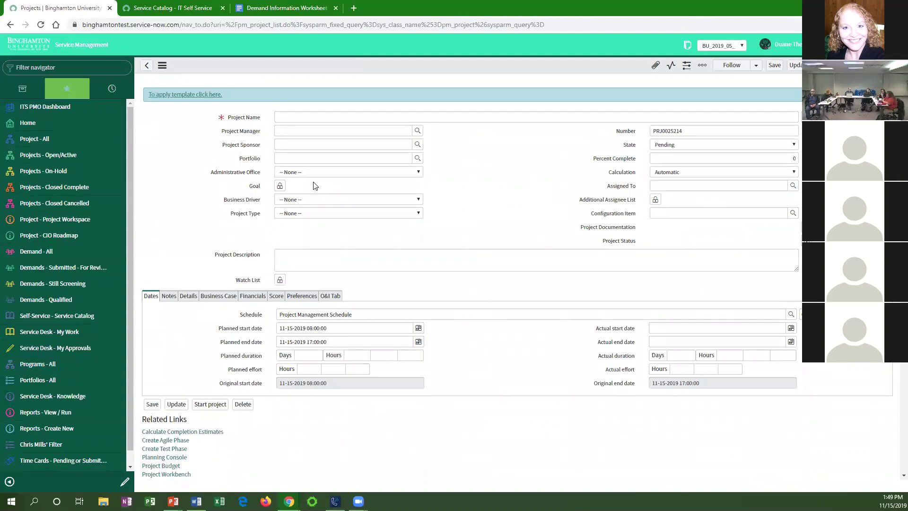
pyautogui.click(296, 116)
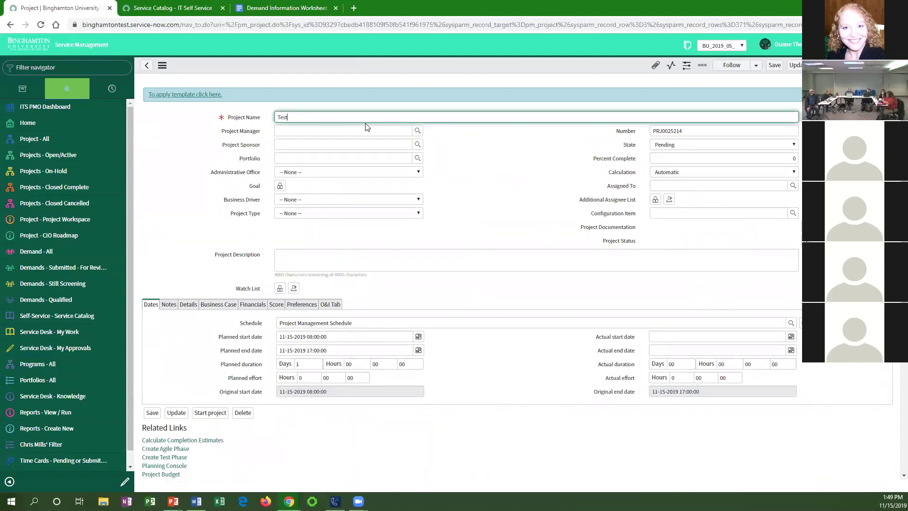
pyautogui.click(456, 136)
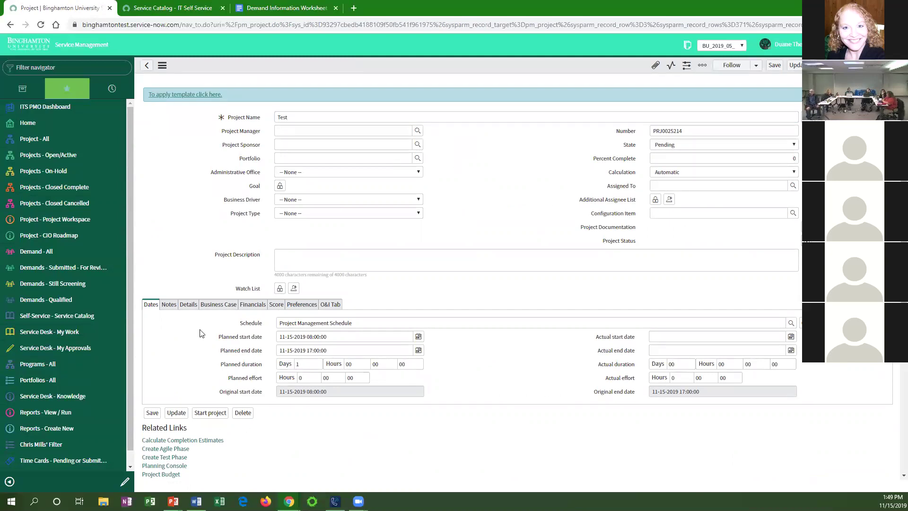
pyautogui.click(182, 96)
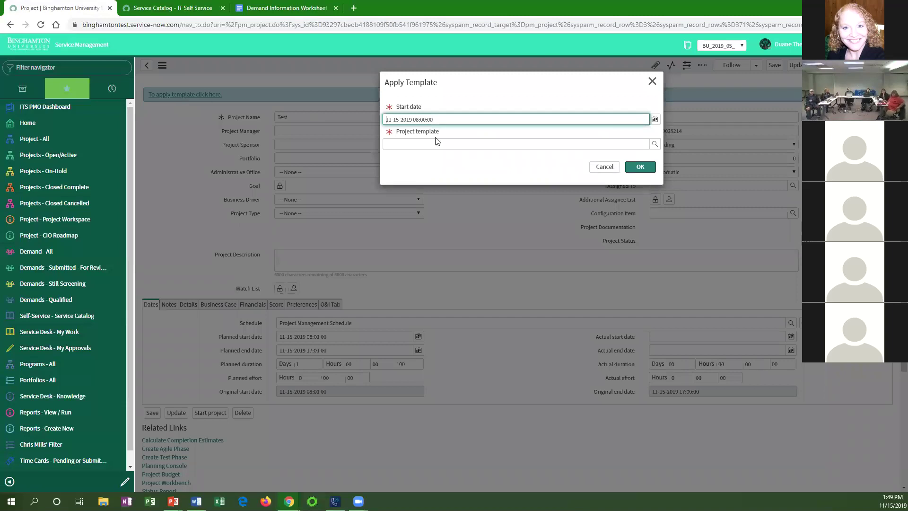
pyautogui.click(654, 145)
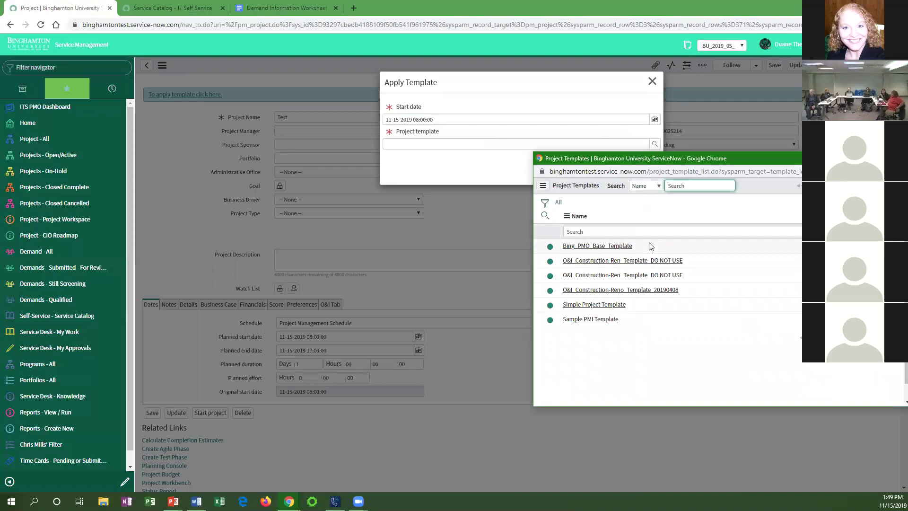
pyautogui.click(572, 305)
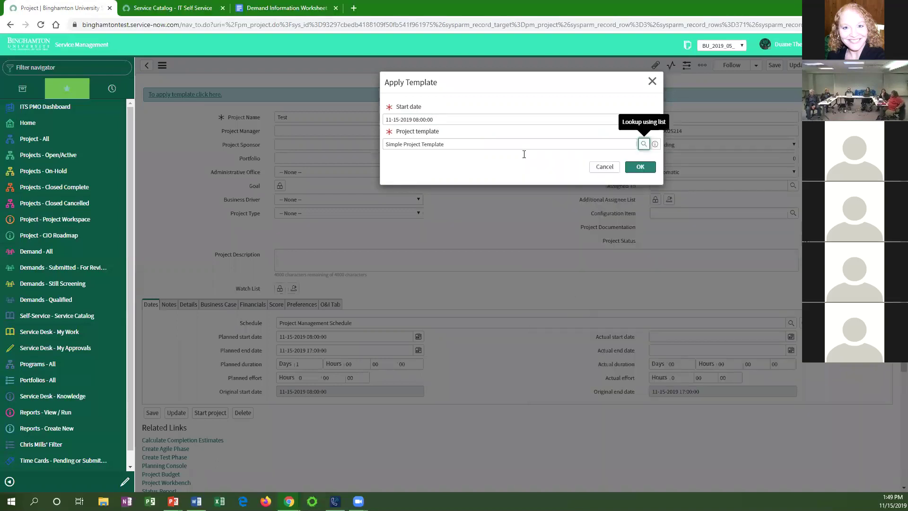
pyautogui.click(639, 167)
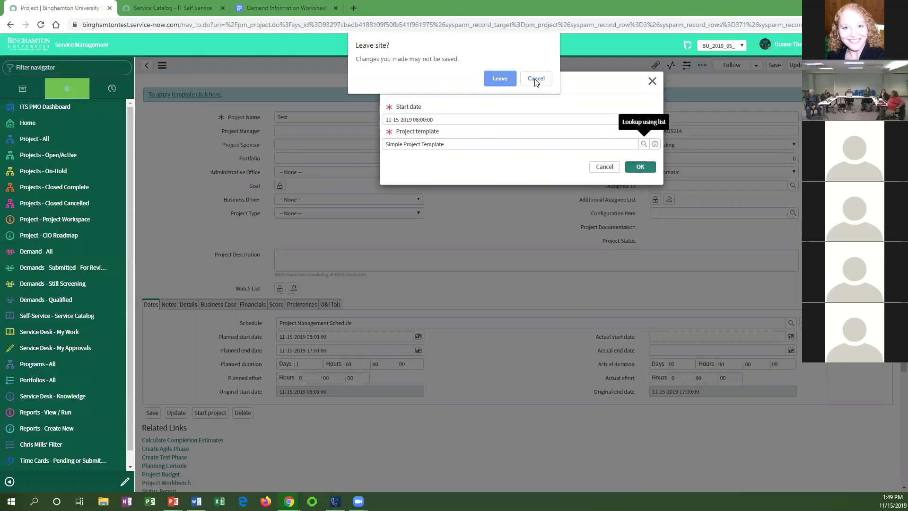
pyautogui.click(499, 81)
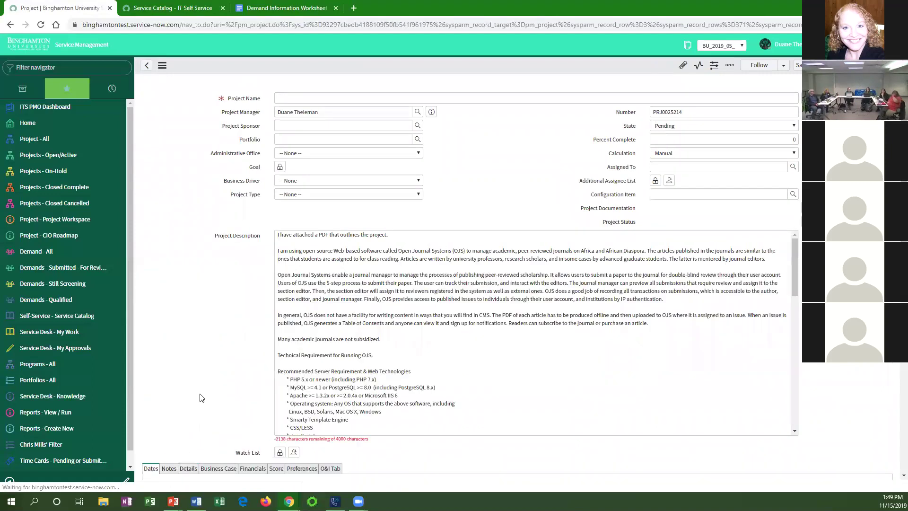
# Open the test project's Planning Console and expand Summaries #1, #2 and #3.
pyautogui.scroll(-7, 201, 397)
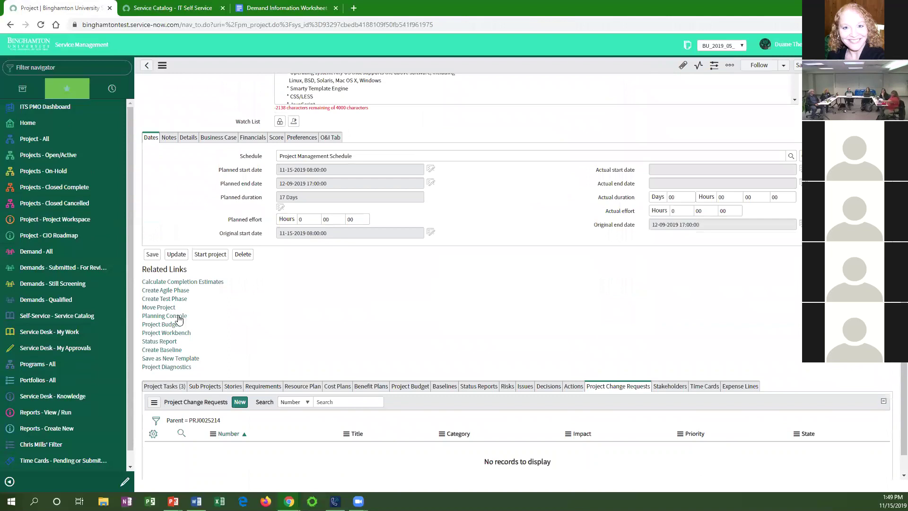
pyautogui.click(163, 316)
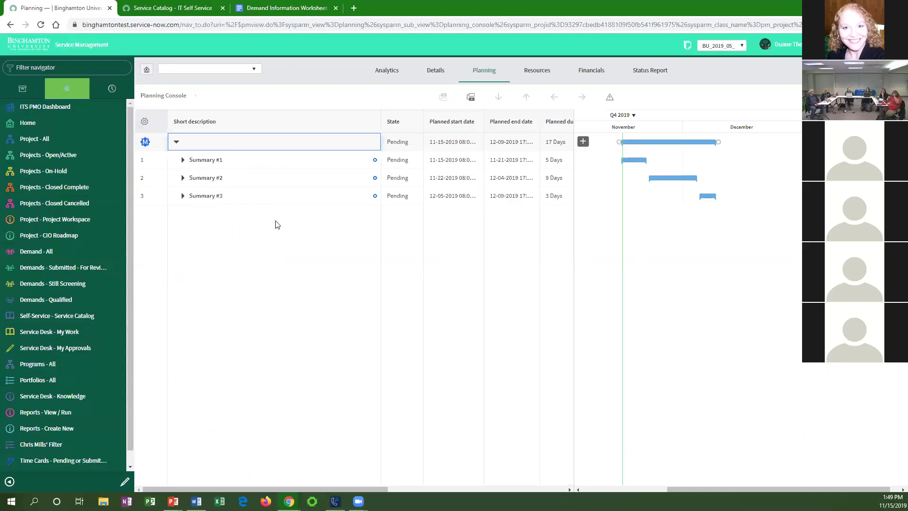
pyautogui.click(182, 160)
pyautogui.click(183, 232)
pyautogui.click(182, 326)
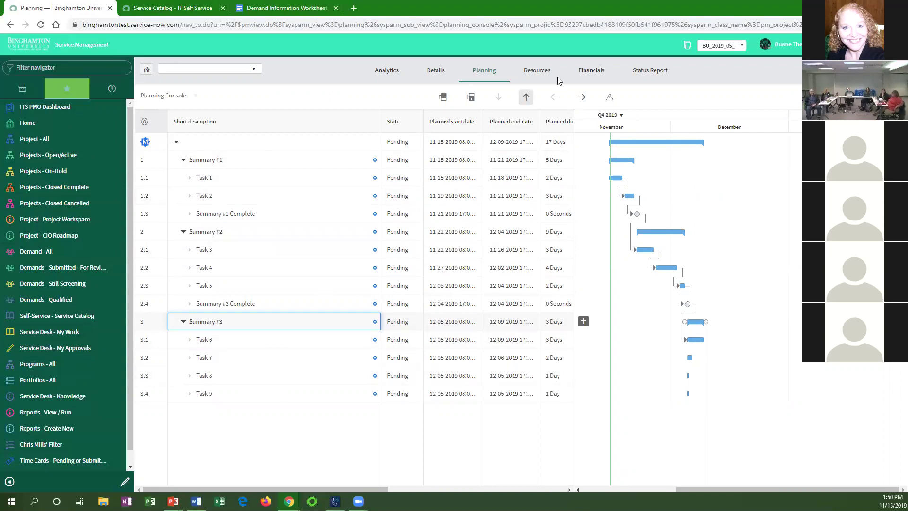
# Unindent Task 7 and indent it back so it becomes task 3.4 under Summary #3.
pyautogui.click(260, 360)
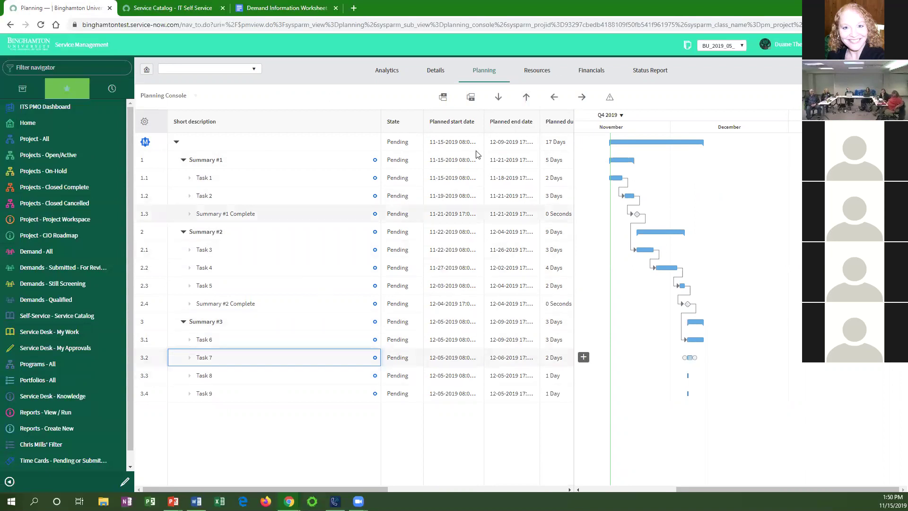
pyautogui.click(554, 101)
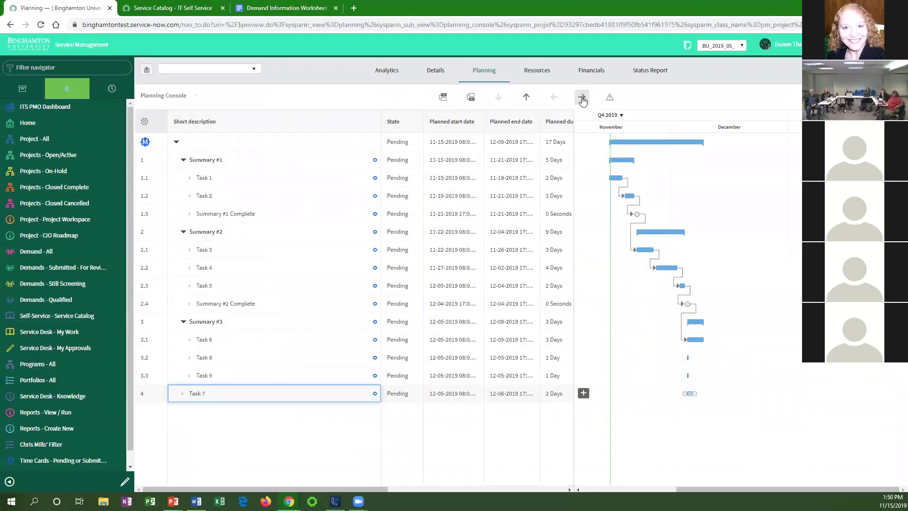
pyautogui.click(582, 98)
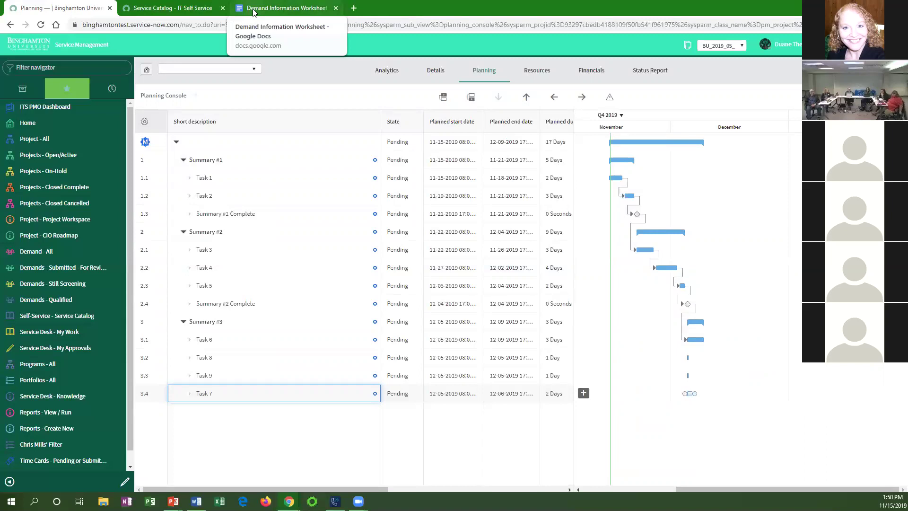
pyautogui.click(779, 170)
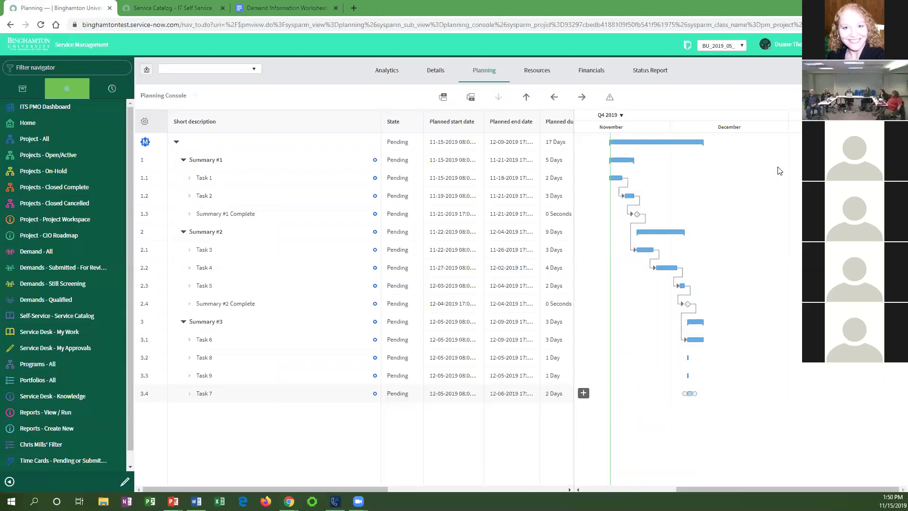
pyautogui.hotkey('alt', 'Tab')
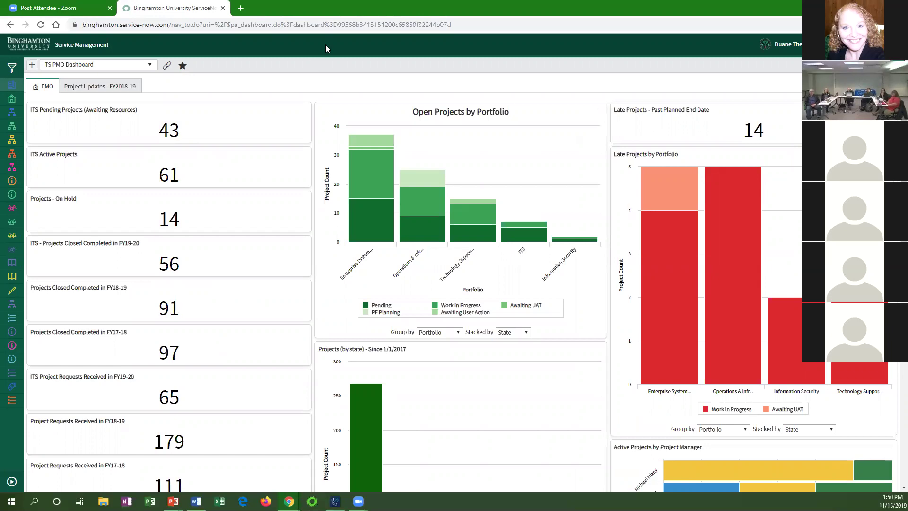
# Trim the dashboard page address down to the site's home, then return to the Planning Console.
pyautogui.click(191, 27)
pyautogui.click(207, 26)
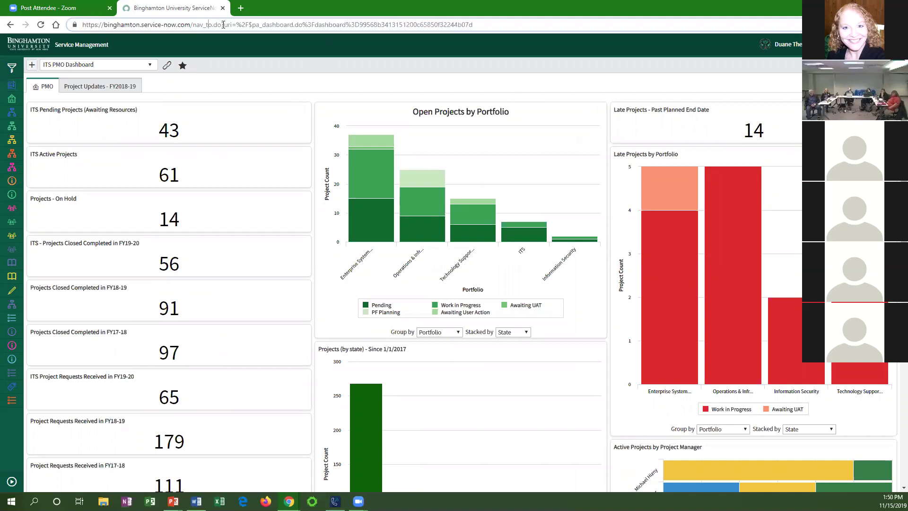
pyautogui.moveTo(193, 25); pyautogui.dragTo(610, 22)
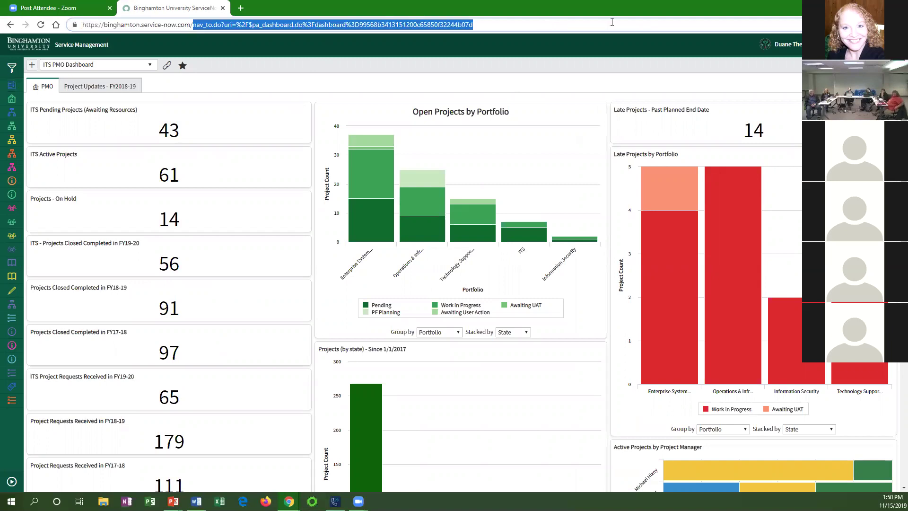
pyautogui.press('BackSpace')
pyautogui.press('Return')
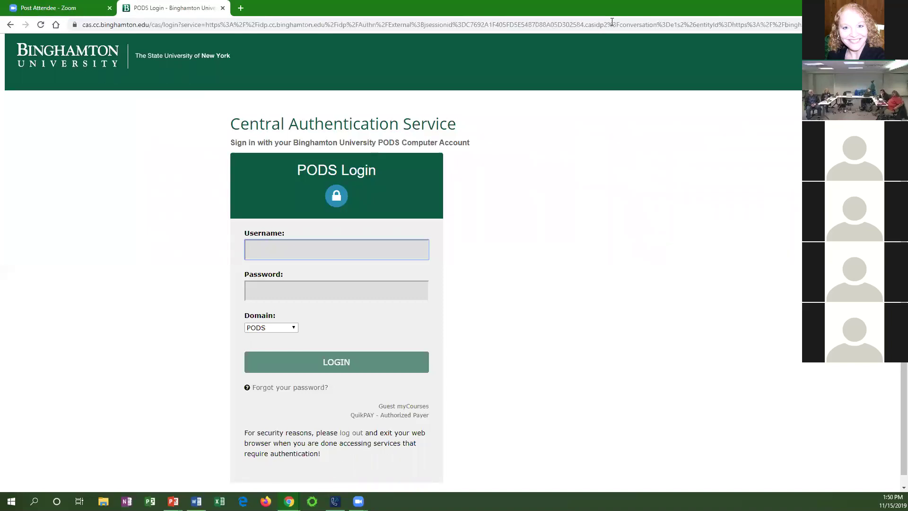
pyautogui.hotkey('alt', 'Tab')
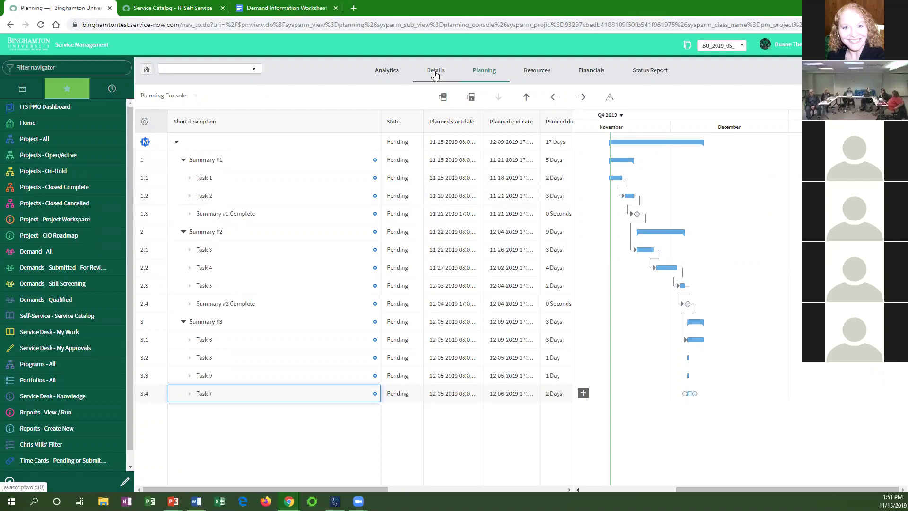
# Review project PRJ0025214's Details form and the ITS Project Request tab, then switch to the PODS login.
pyautogui.click(434, 72)
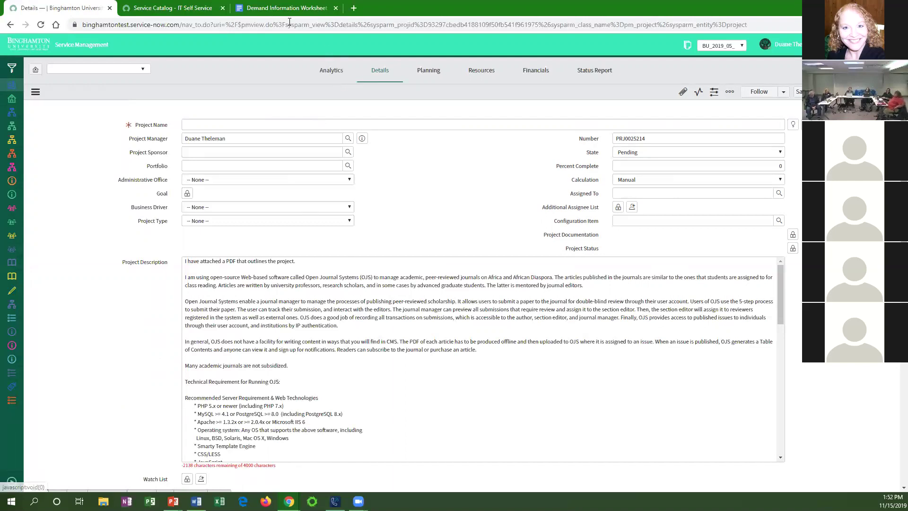
pyautogui.click(166, 8)
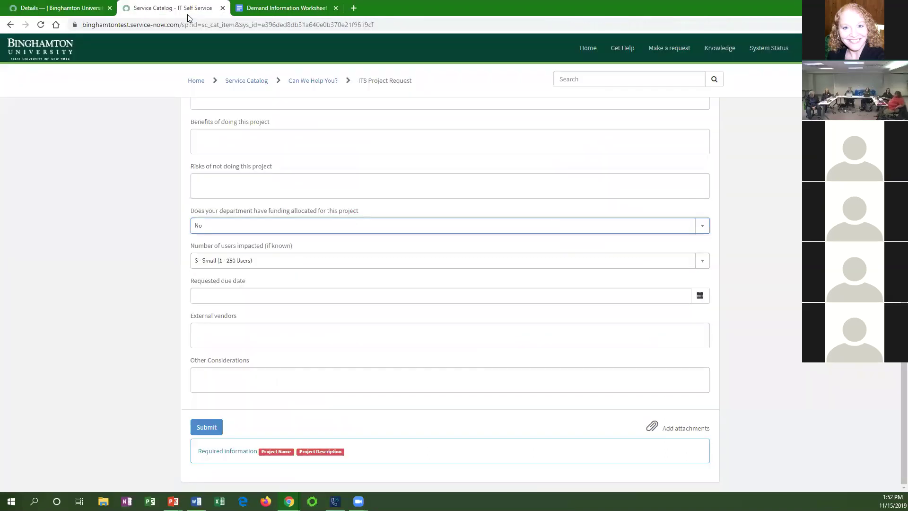
pyautogui.click(79, 9)
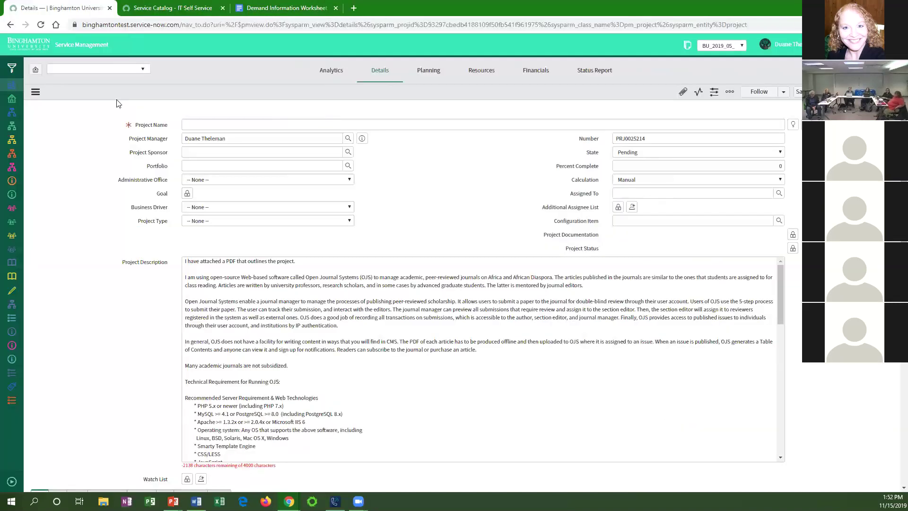
pyautogui.hotkey('alt', 'Tab')
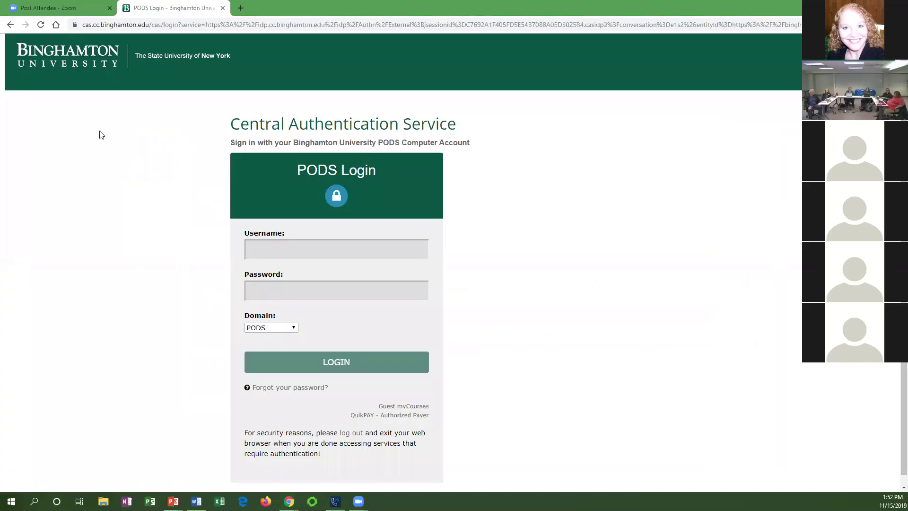
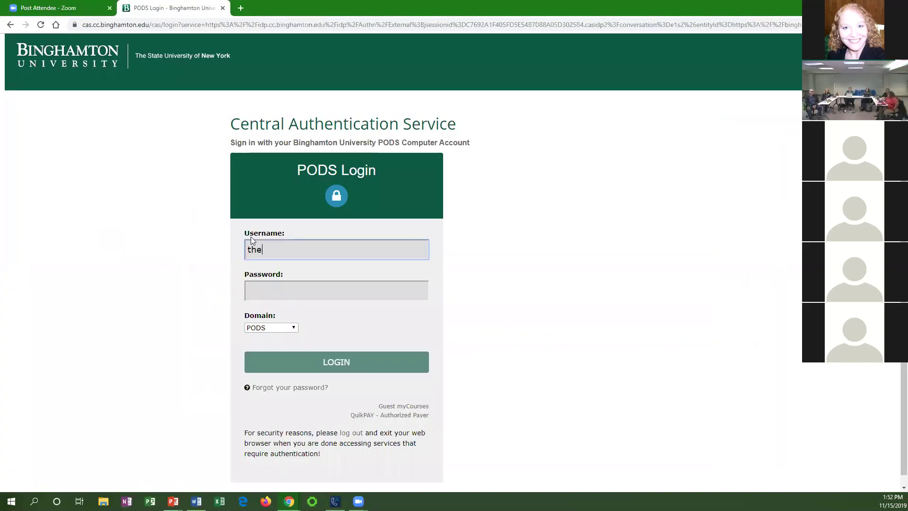
# Sign in through the university PODS login with the account username and password, then open the ITS PMO dashboard.
pyautogui.press('Tab')
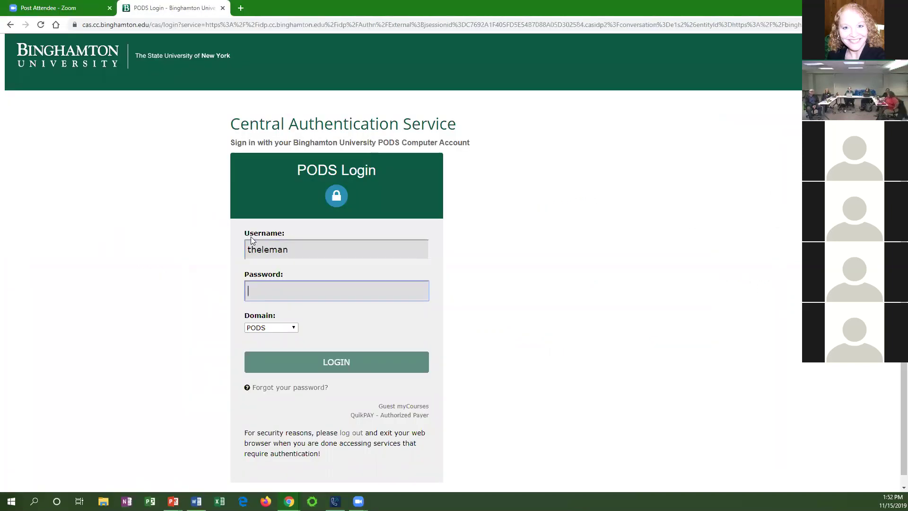
pyautogui.write('••••••••••••')
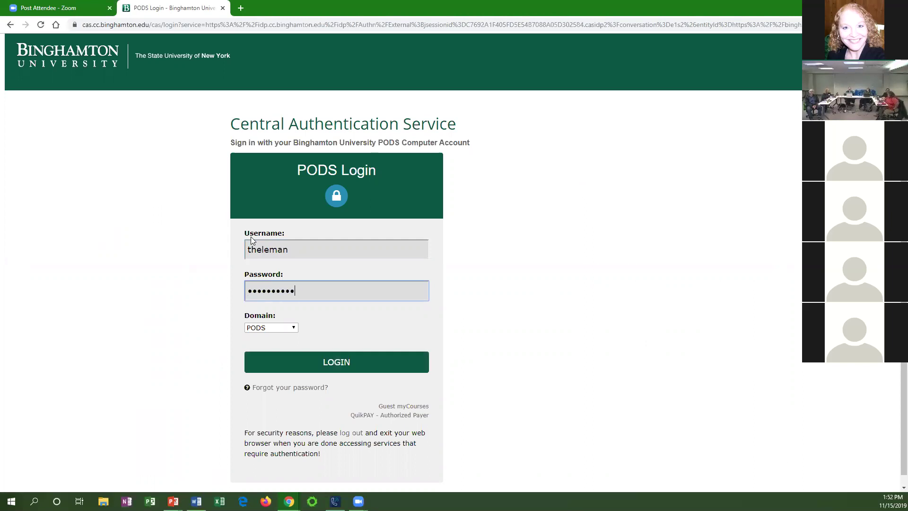
pyautogui.press('Return')
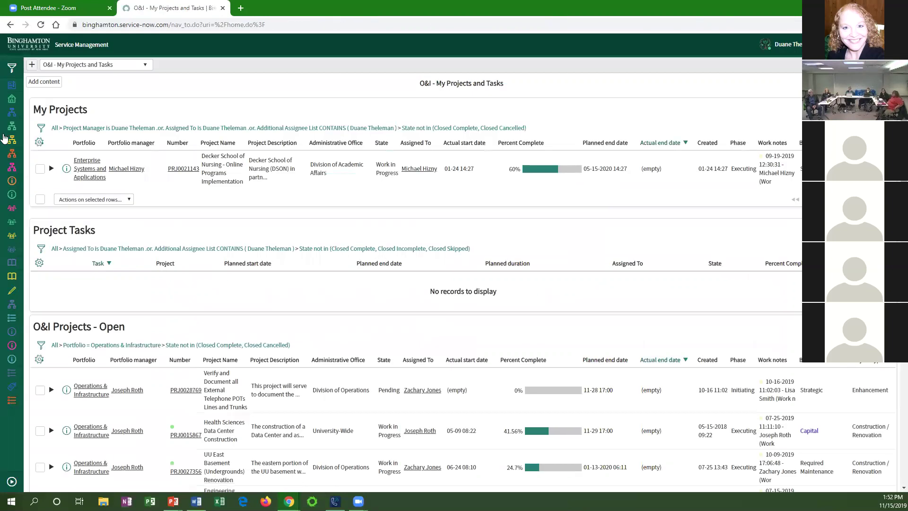
pyautogui.click(7, 86)
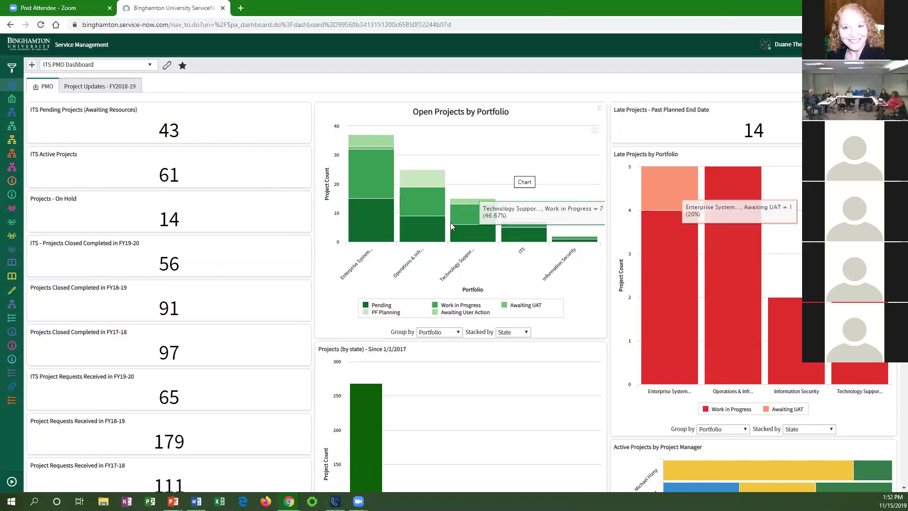
# Open the 61 ITS Active Projects tile as a list of in-progress projects.
pyautogui.click(252, 360)
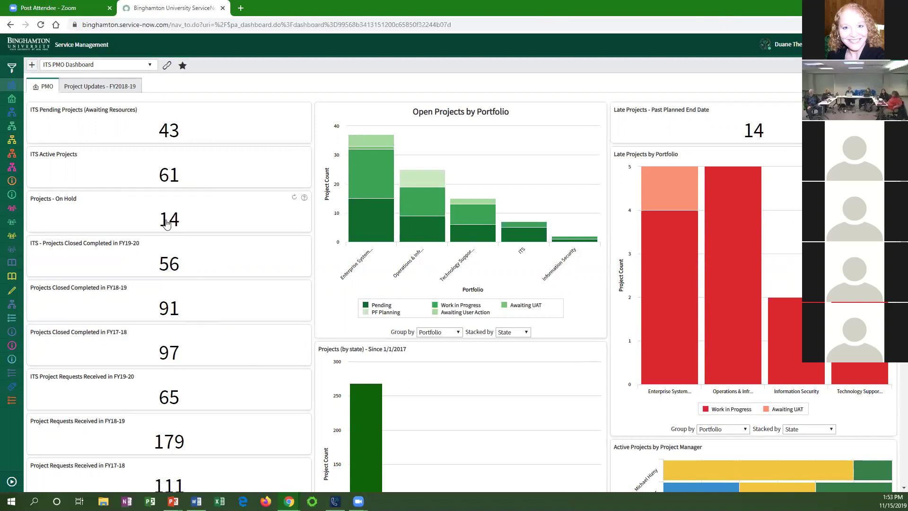
pyautogui.click(171, 178)
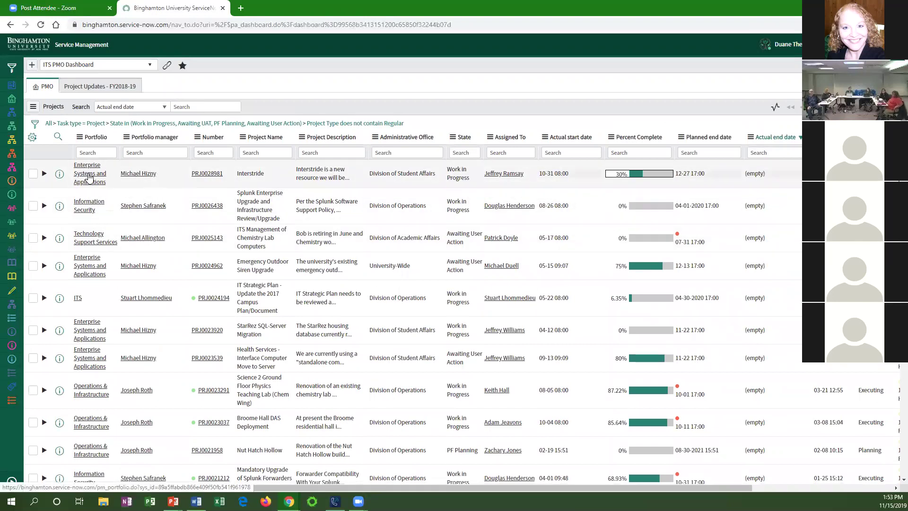
# Filter active projects to the Enterprise Systems and Applications portfolio, browse them, then return to the dashboard.
pyautogui.rightClick(89, 177)
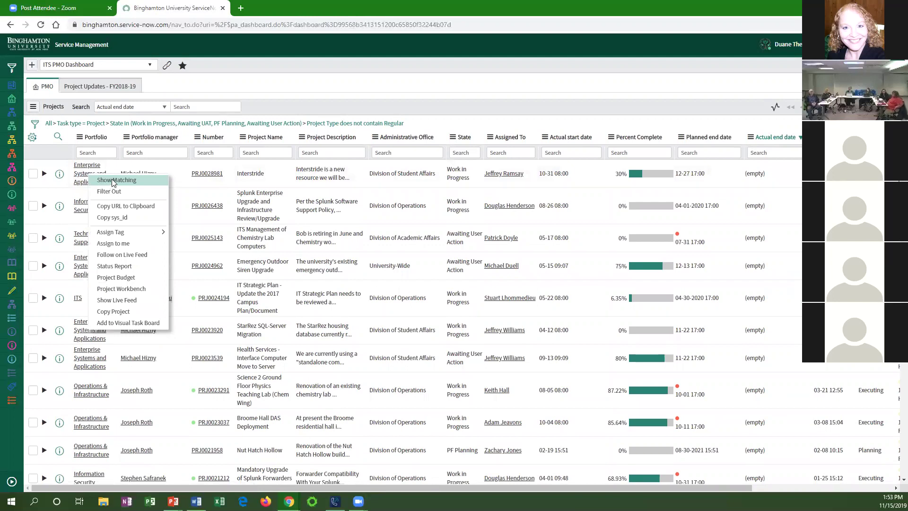
pyautogui.click(114, 180)
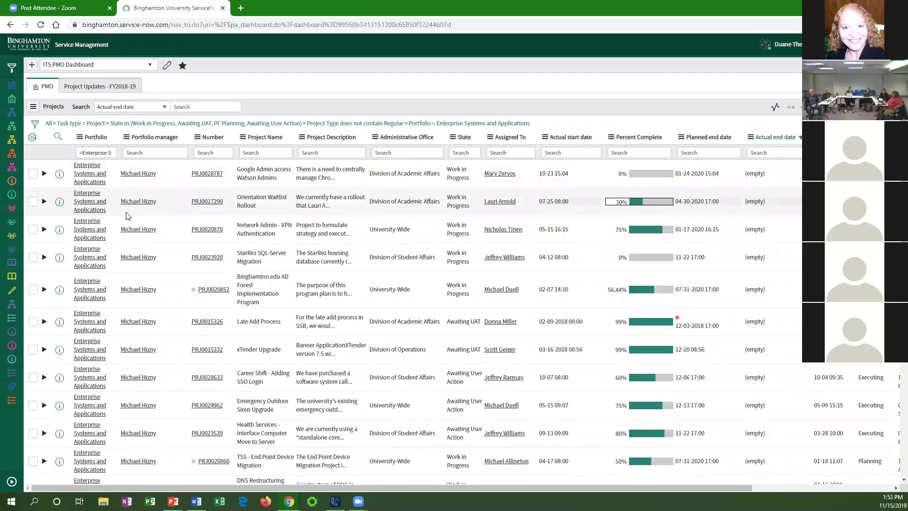
pyautogui.scroll(-4, 126, 216)
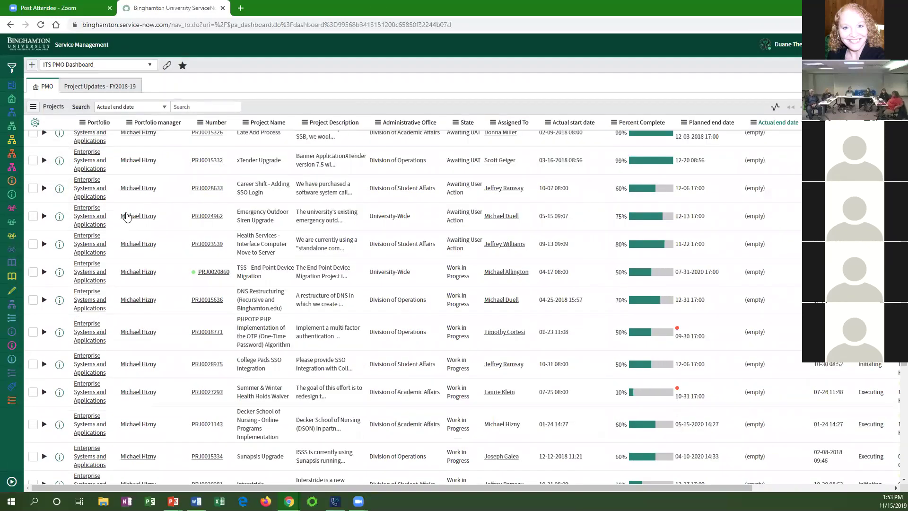
pyautogui.scroll(-2, 127, 215)
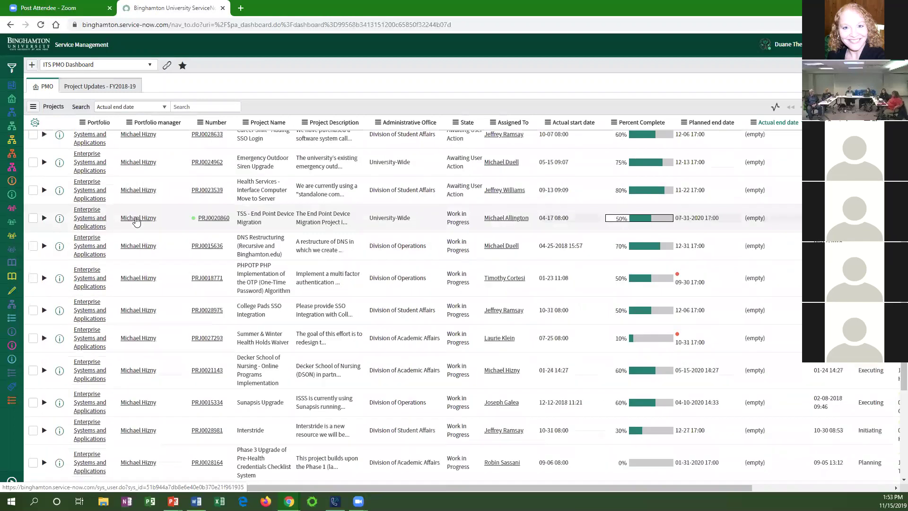
pyautogui.scroll(5, 137, 221)
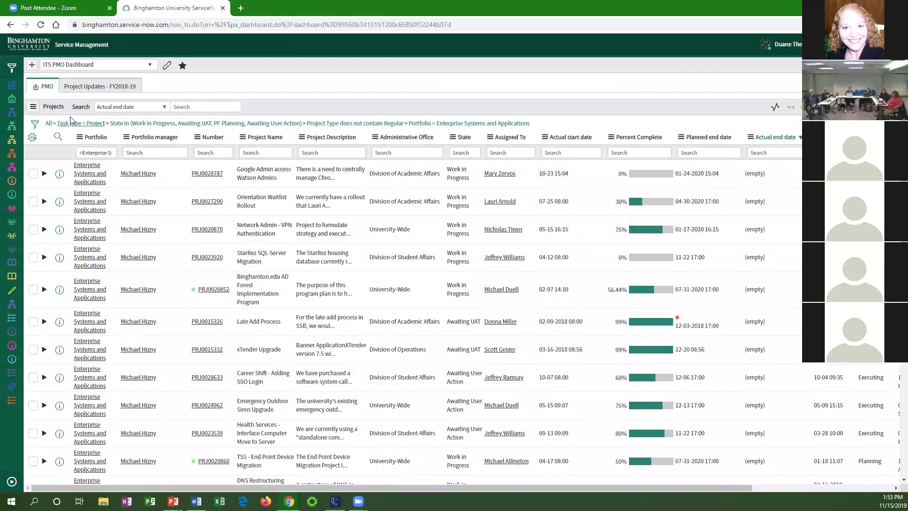
pyautogui.click(12, 87)
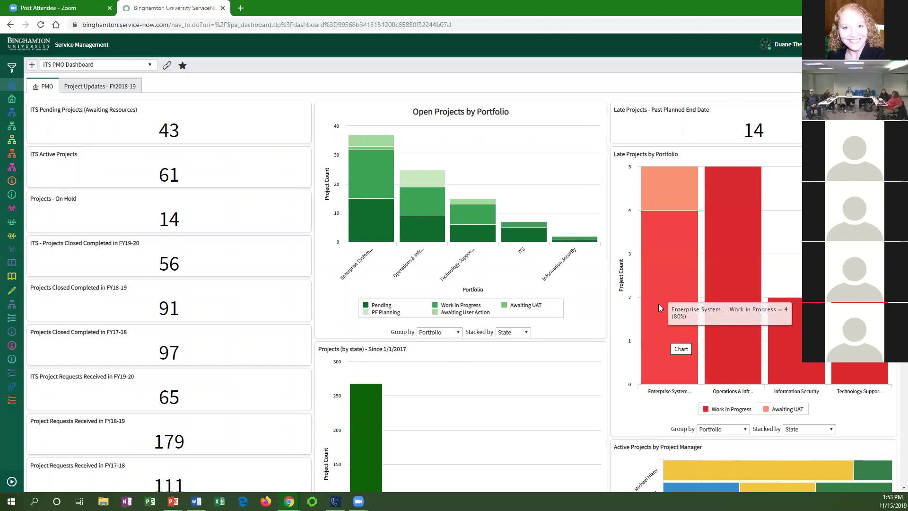
# Drill from the Enterprise Systems bar in Late Projects by Portfolio into one manager's two late projects.
pyautogui.click(672, 280)
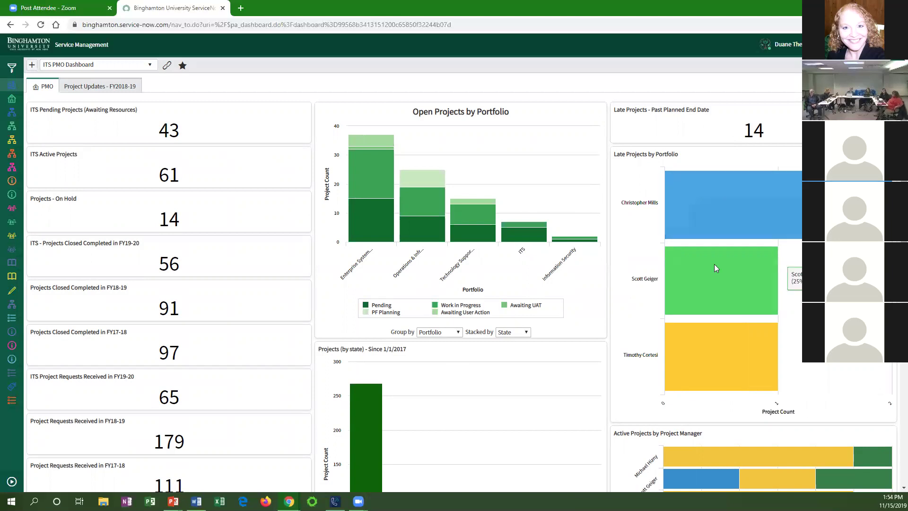
pyautogui.click(715, 198)
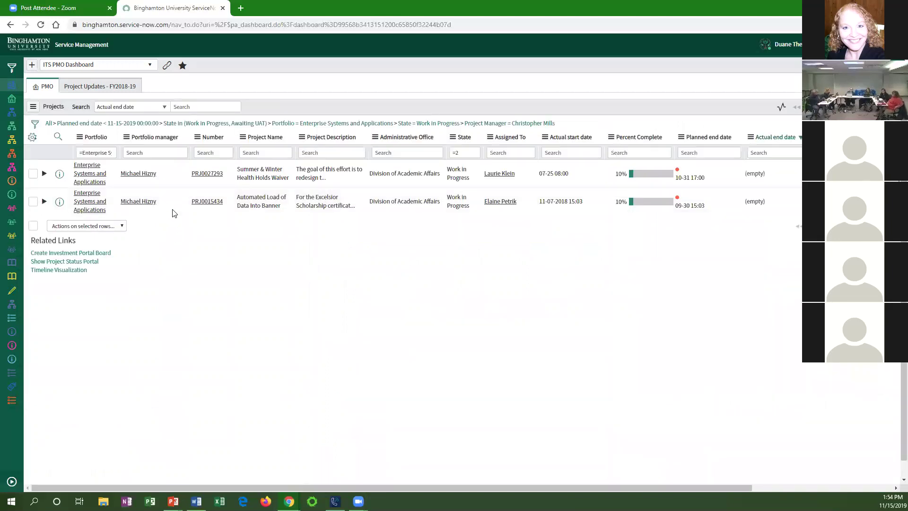
# Go back from the manager's late-project list to the ITS PMO Dashboard via the sidebar icon.
pyautogui.click(15, 87)
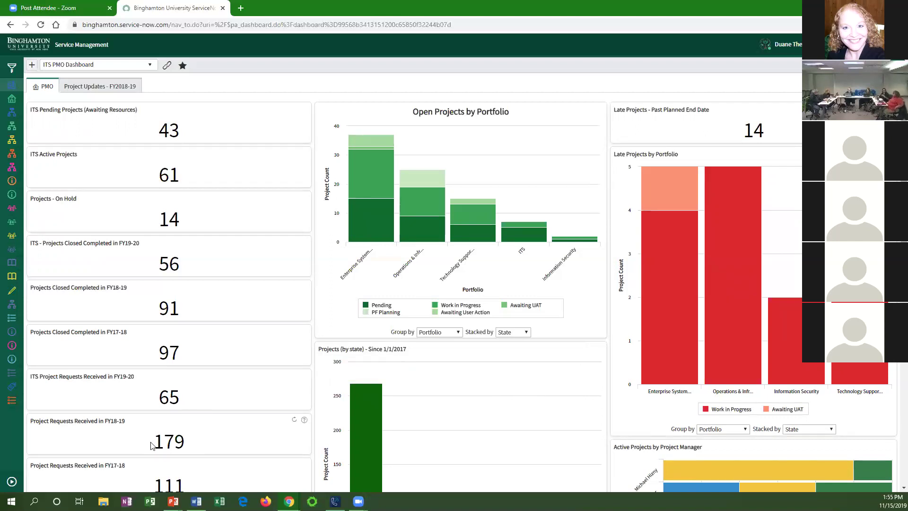
pyautogui.moveTo(161, 441)
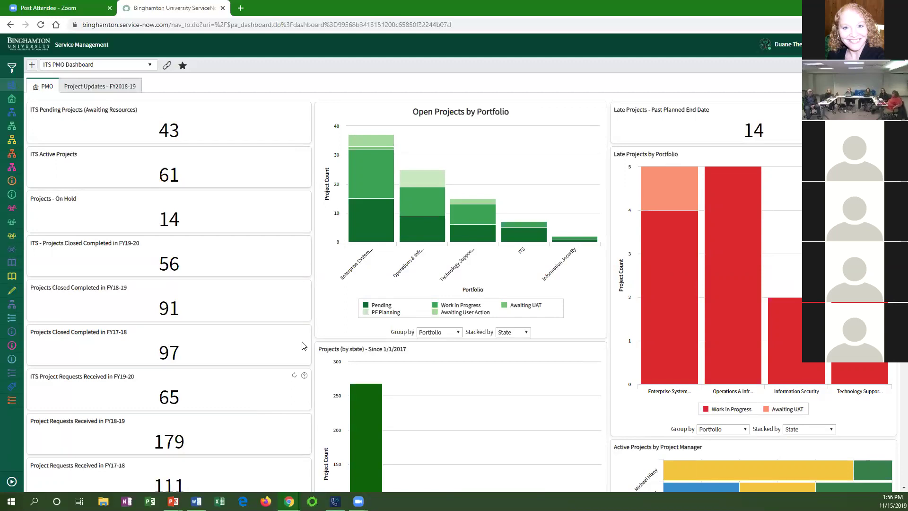
pyautogui.moveTo(349, 208)
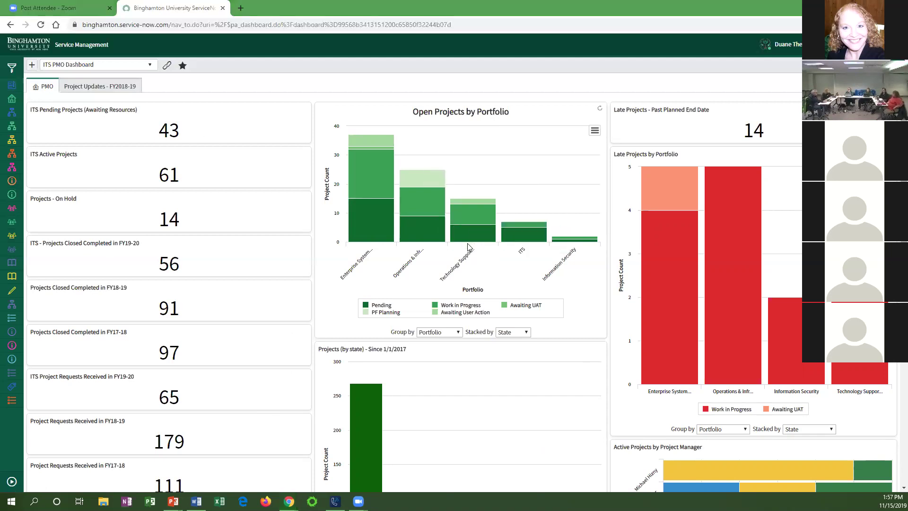
# Scroll through the test project's details form, then advance the slideshow to the Thank you! slide.
pyautogui.hotkey('alt', 'Tab')
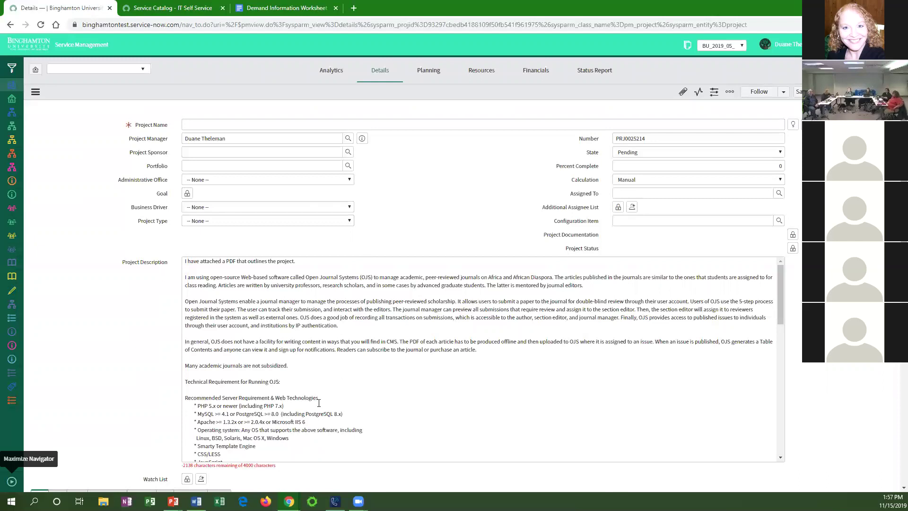
pyautogui.scroll(-2, 320, 398)
pyautogui.scroll(-5, 158, 407)
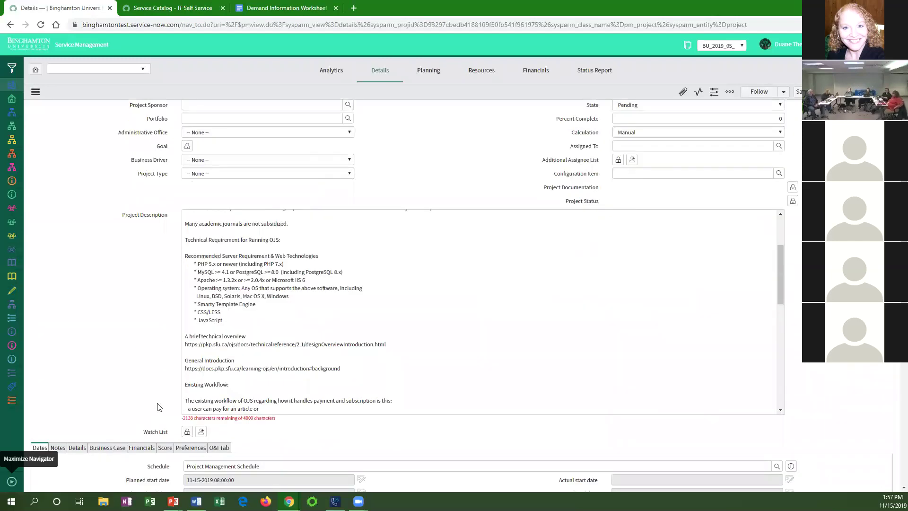
pyautogui.scroll(-2, 160, 401)
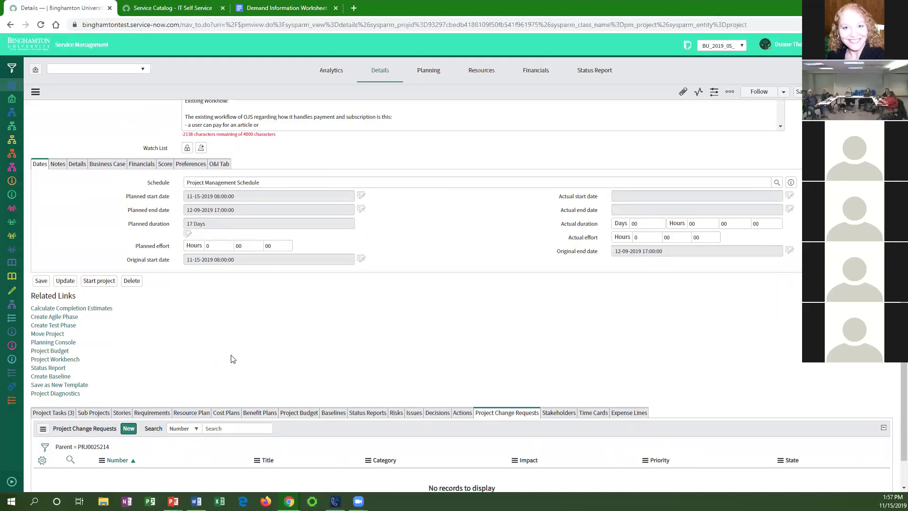
pyautogui.scroll(7, 232, 358)
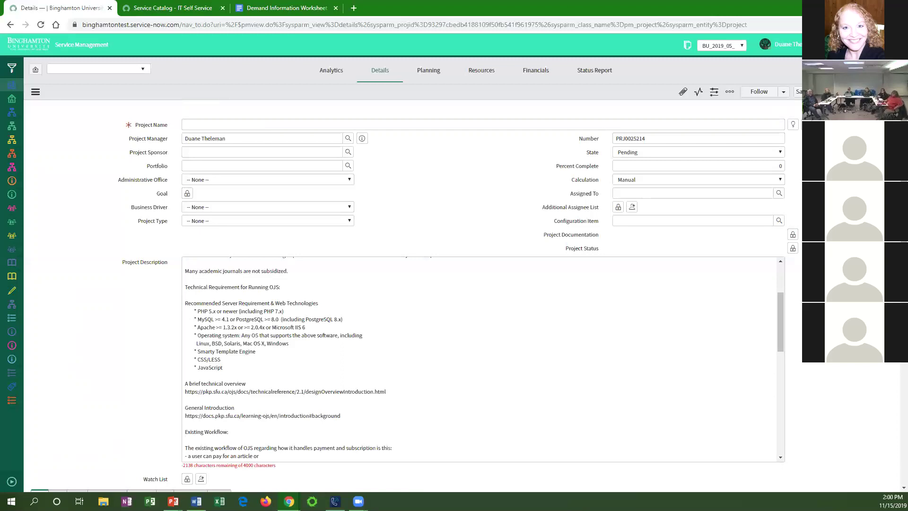
pyautogui.hotkey('alt', 'Tab')
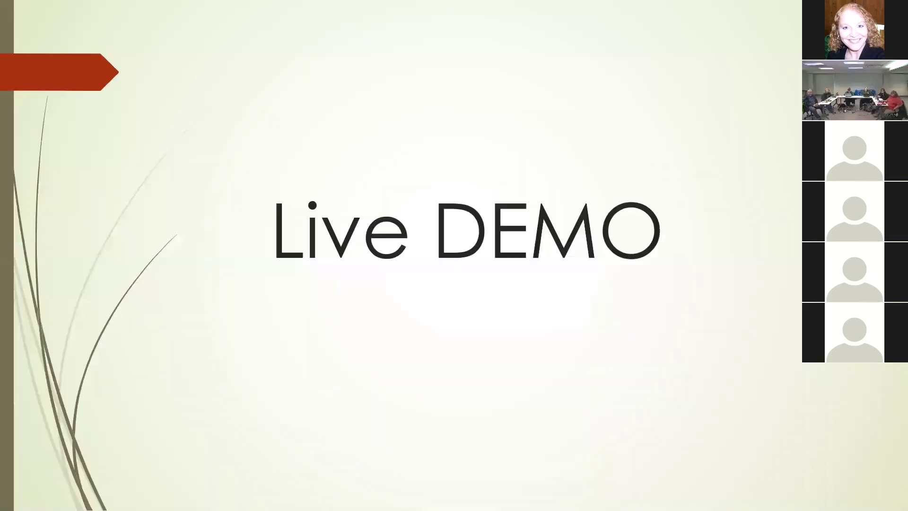
pyautogui.press('Right')
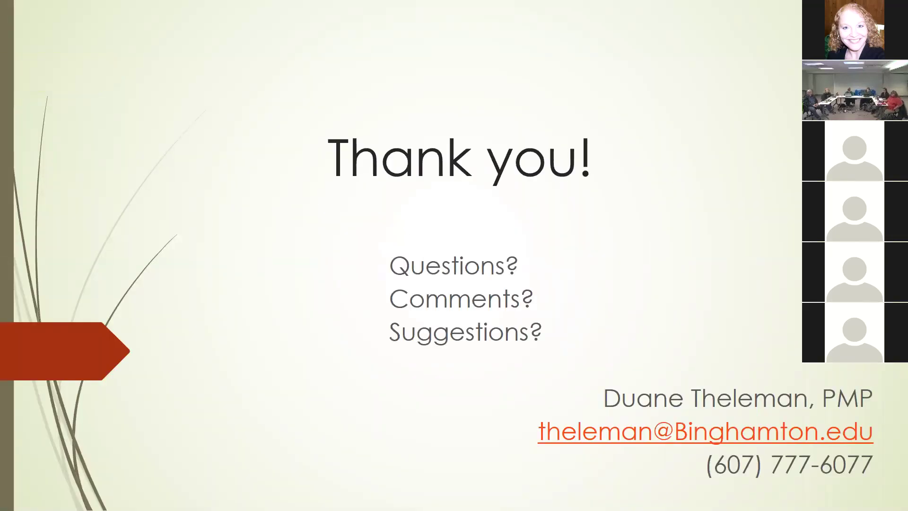